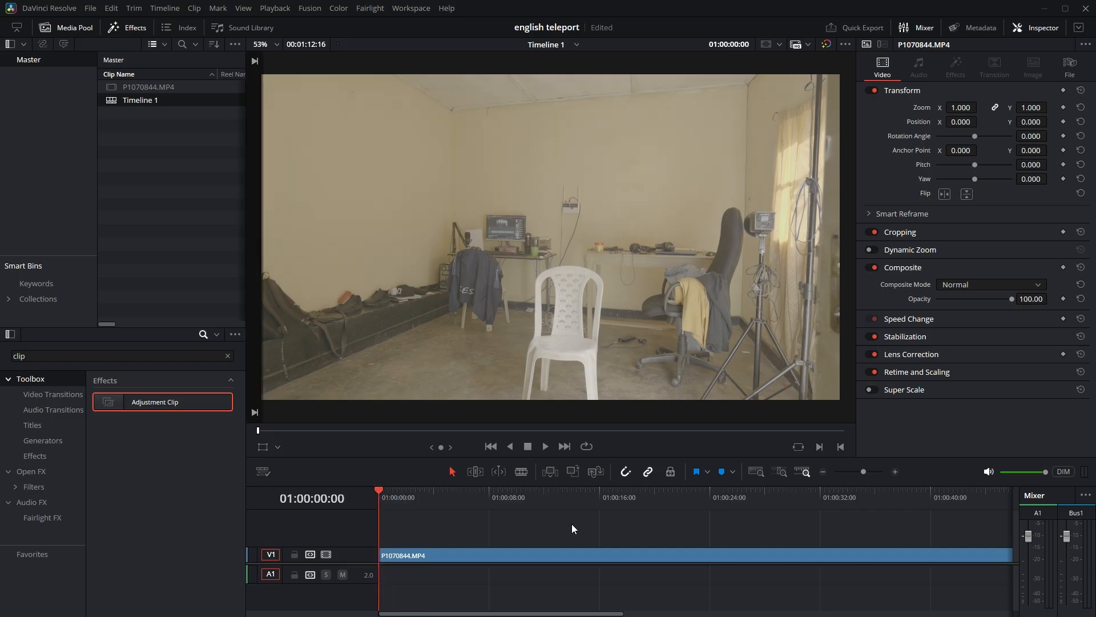
# Split the P1070844.MP4 clip after its first frame and move the long remaining part up to track V2.
pyautogui.press('Right')
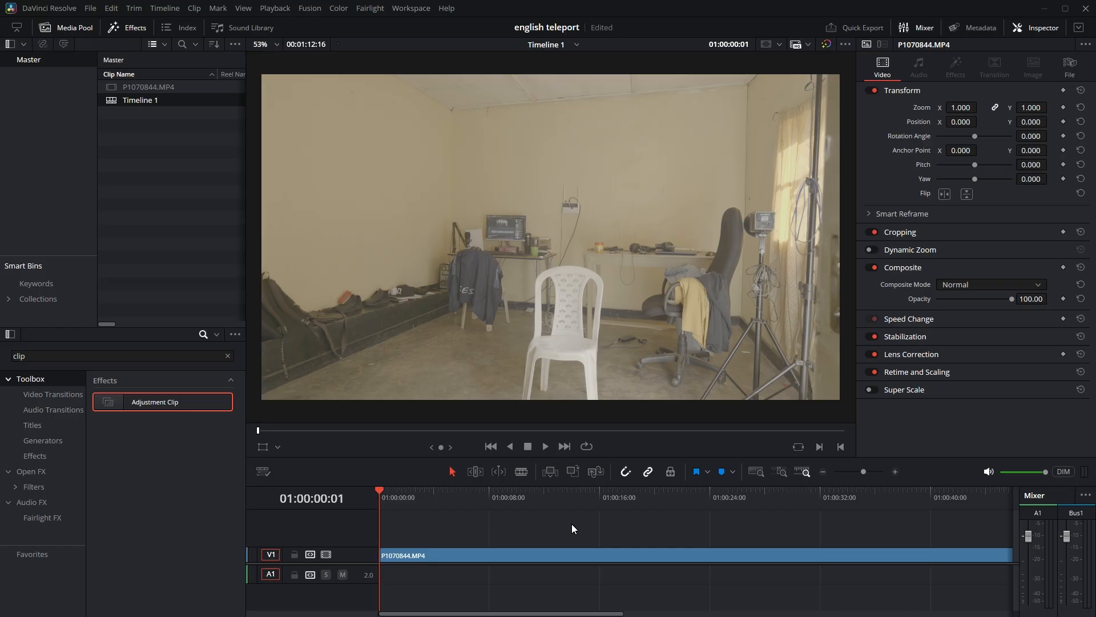
pyautogui.scroll(5, 375, 574)
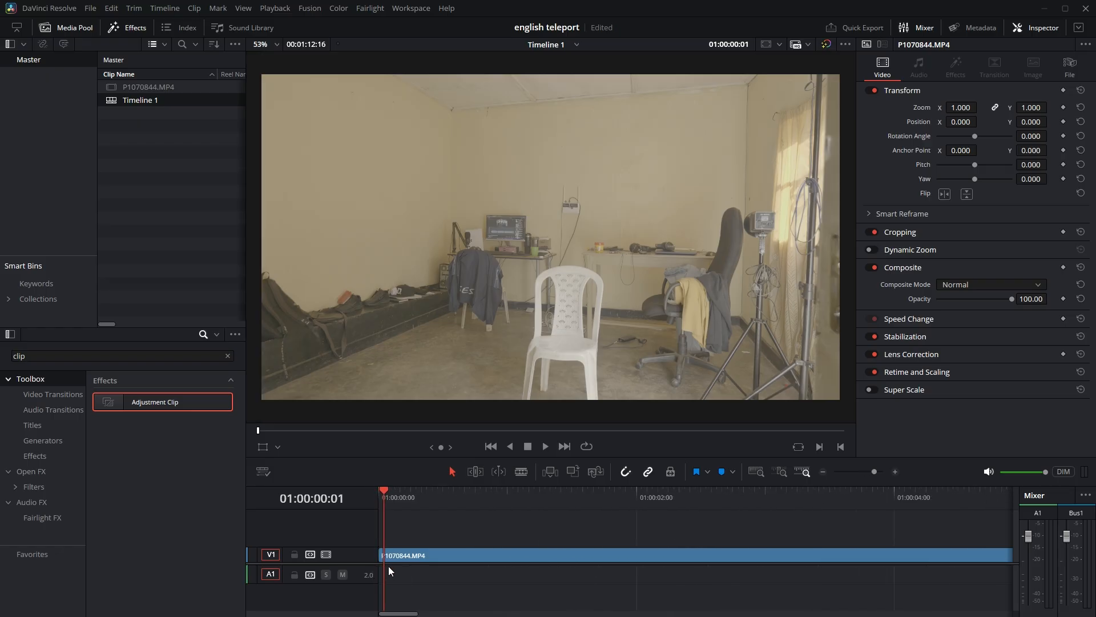
pyautogui.scroll(1, 389, 567)
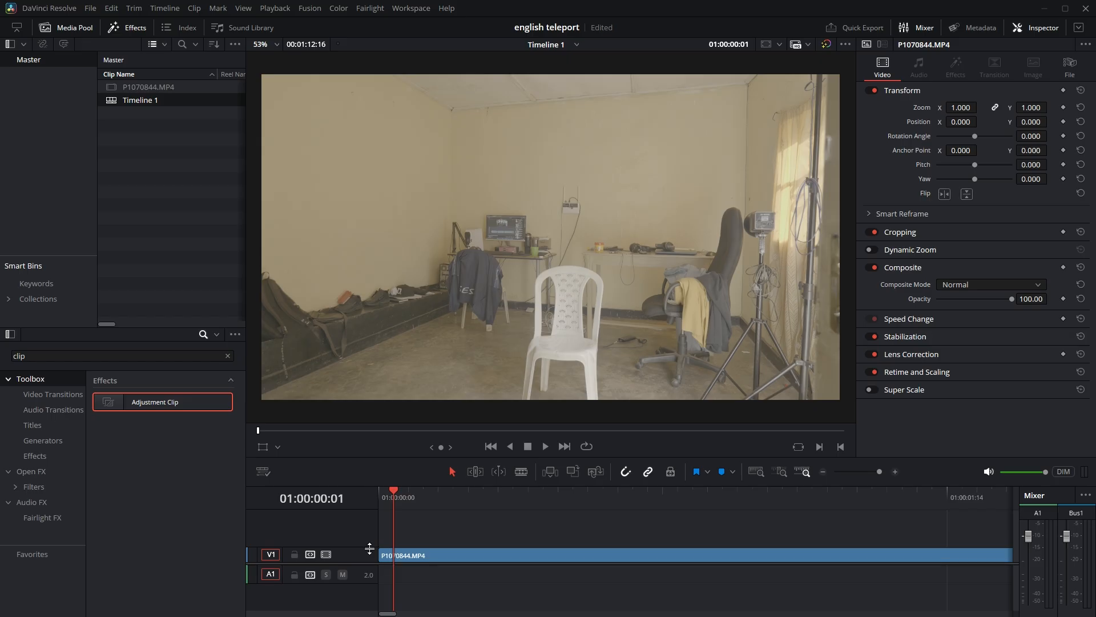
pyautogui.press('Left')
pyautogui.press('Right')
pyautogui.press('Left')
pyautogui.press('Right')
pyautogui.click(521, 472)
pyautogui.click(394, 555)
pyautogui.press('a')
pyautogui.moveTo(429, 557); pyautogui.dragTo(429, 541)
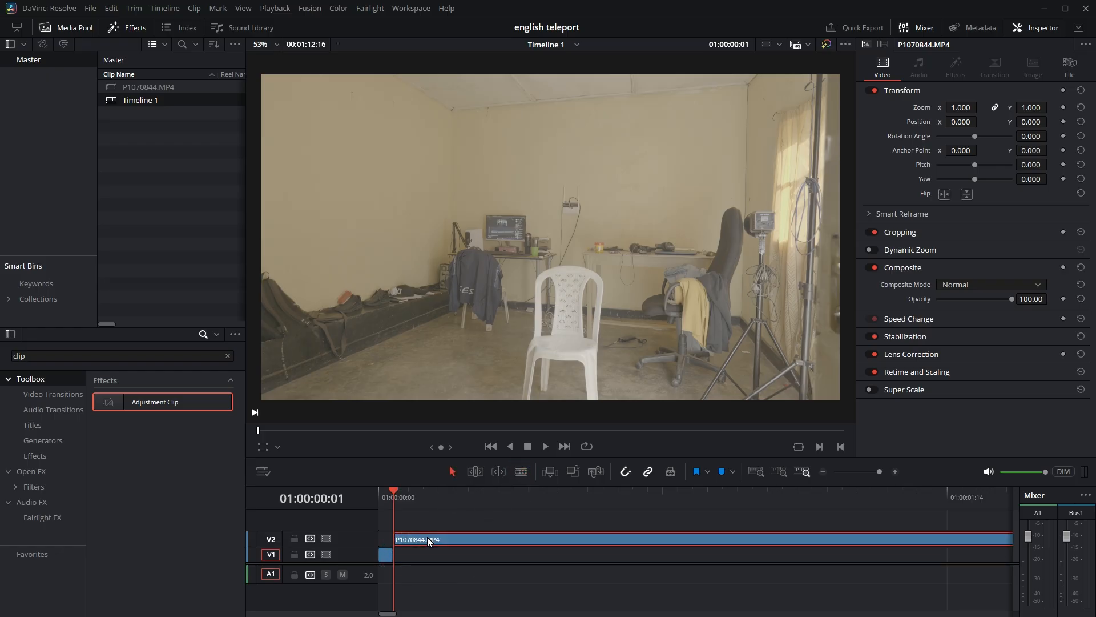
# Turn the single-frame clip on V1 into a freeze frame through its clip speed settings.
pyautogui.click(386, 555)
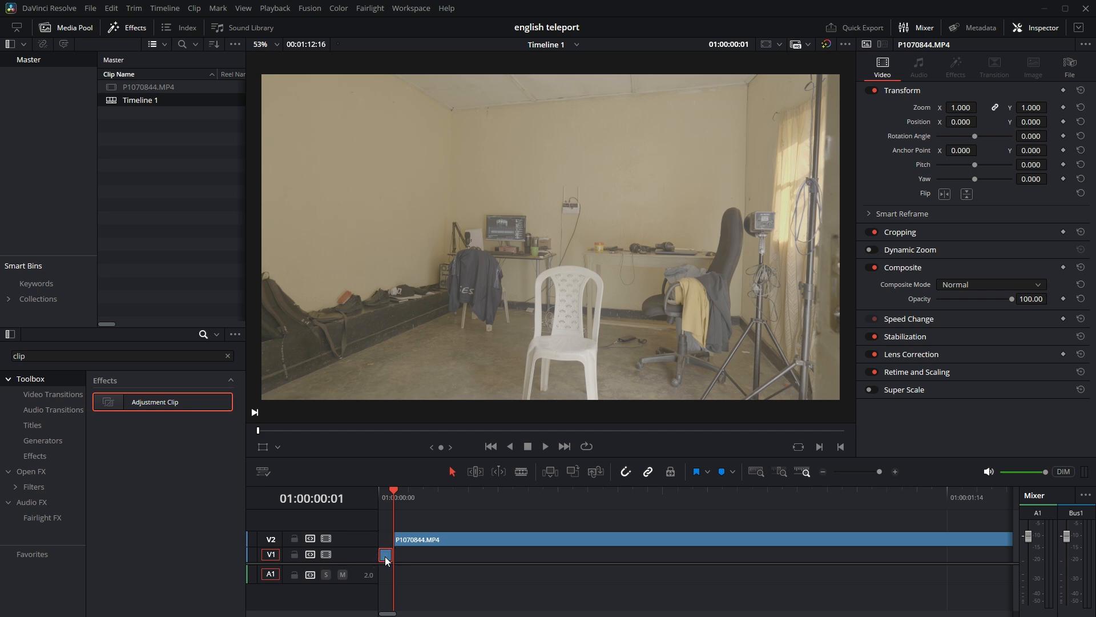
pyautogui.rightClick(385, 556)
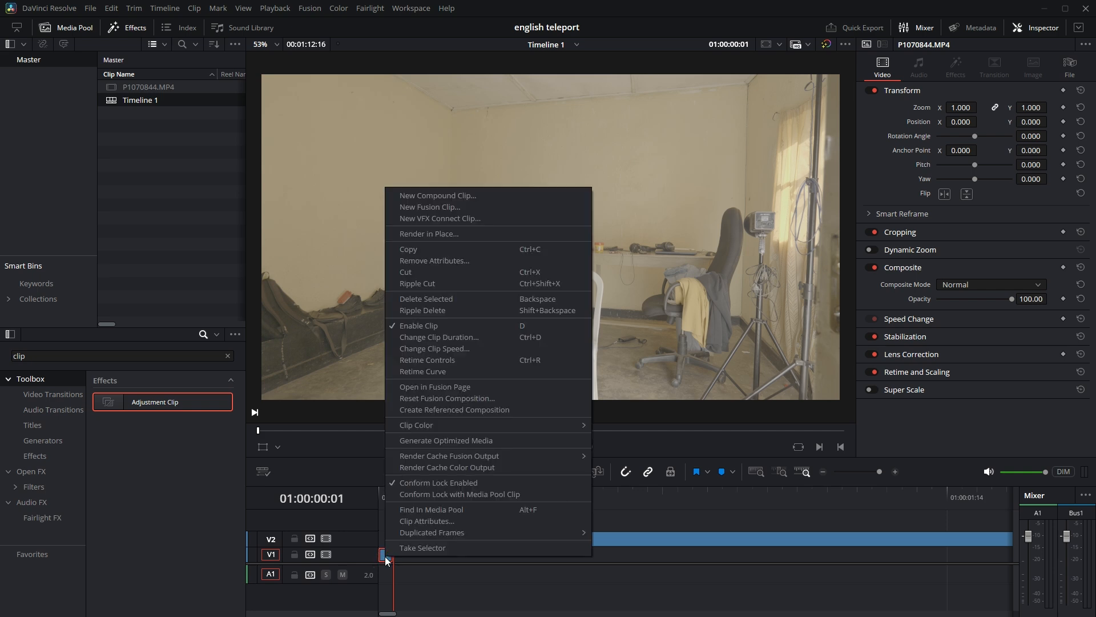
pyautogui.click(463, 351)
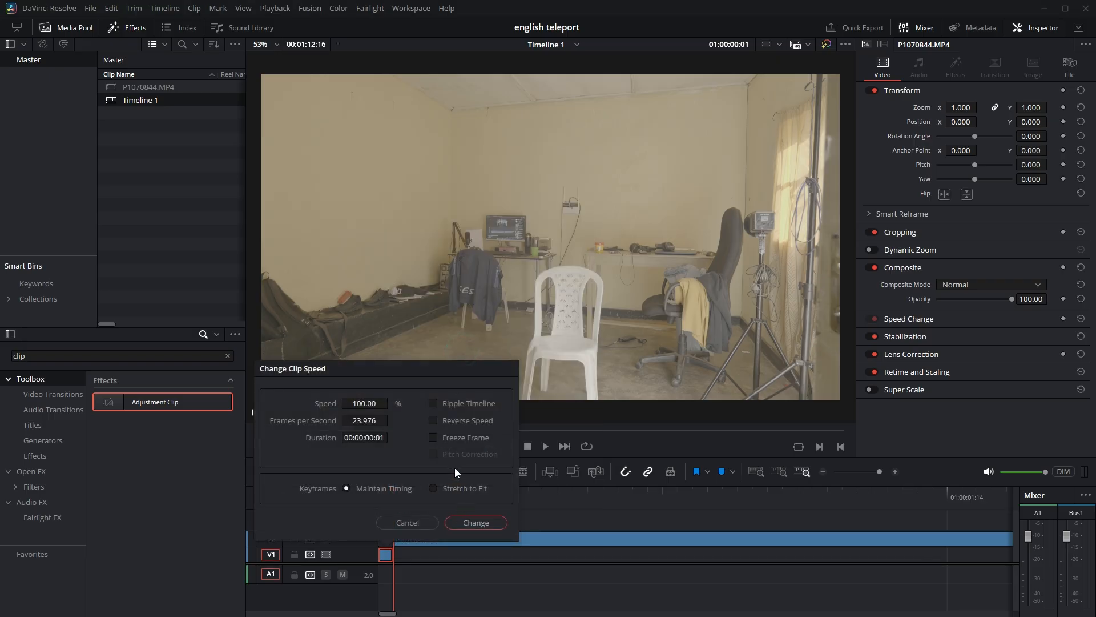
pyautogui.click(436, 438)
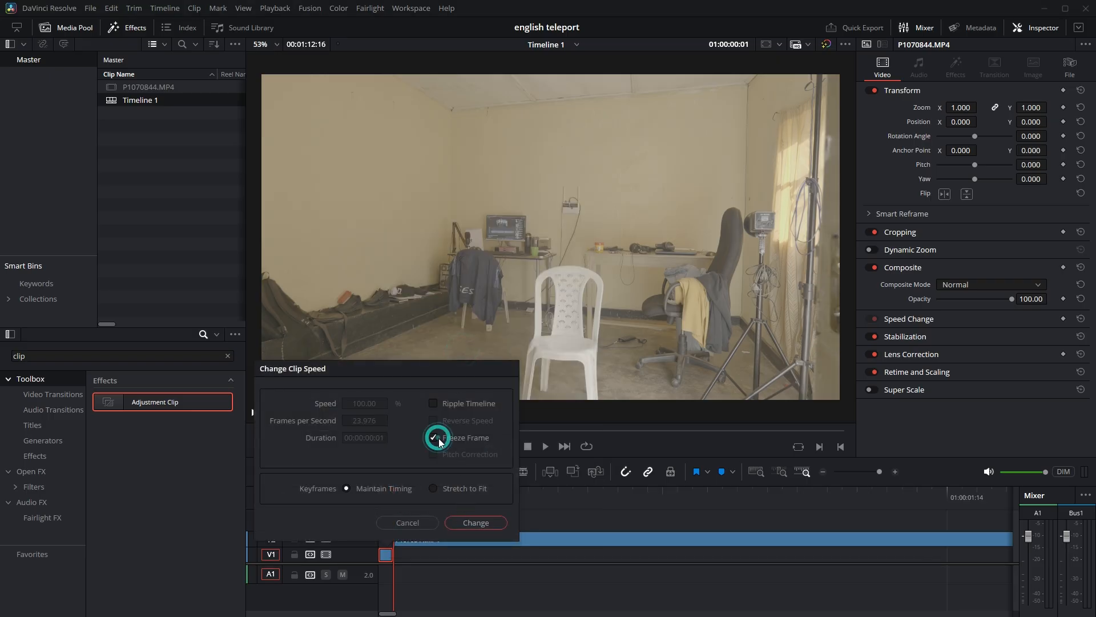
pyautogui.click(469, 521)
# Extend the end of the freeze frame on V1 to about 3.5 seconds.
pyautogui.scroll(4, 382, 558)
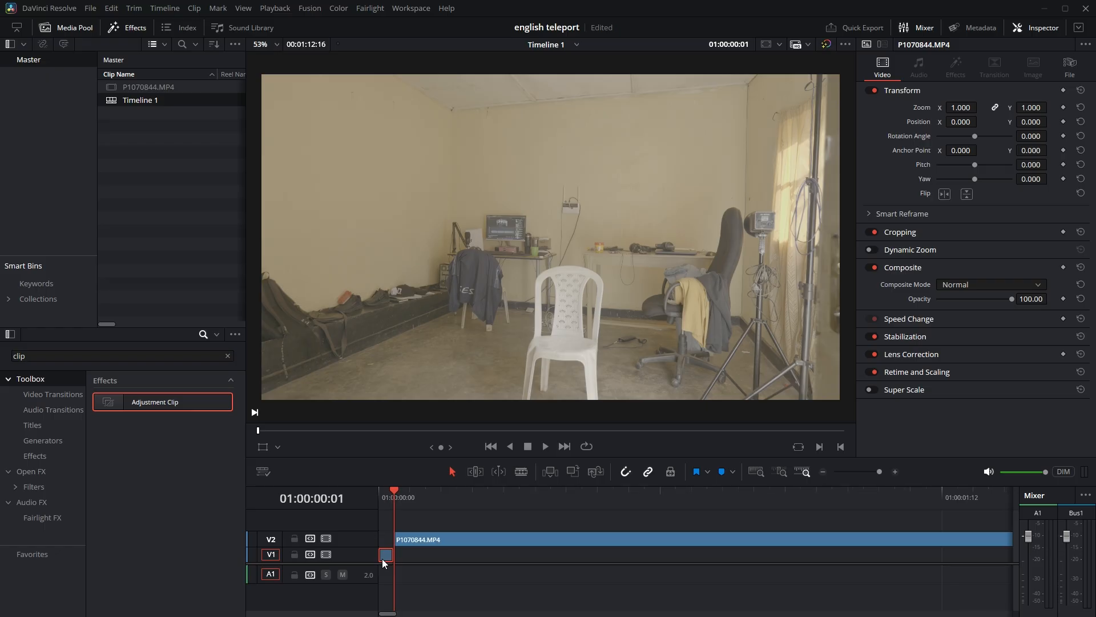
pyautogui.scroll(2, 386, 559)
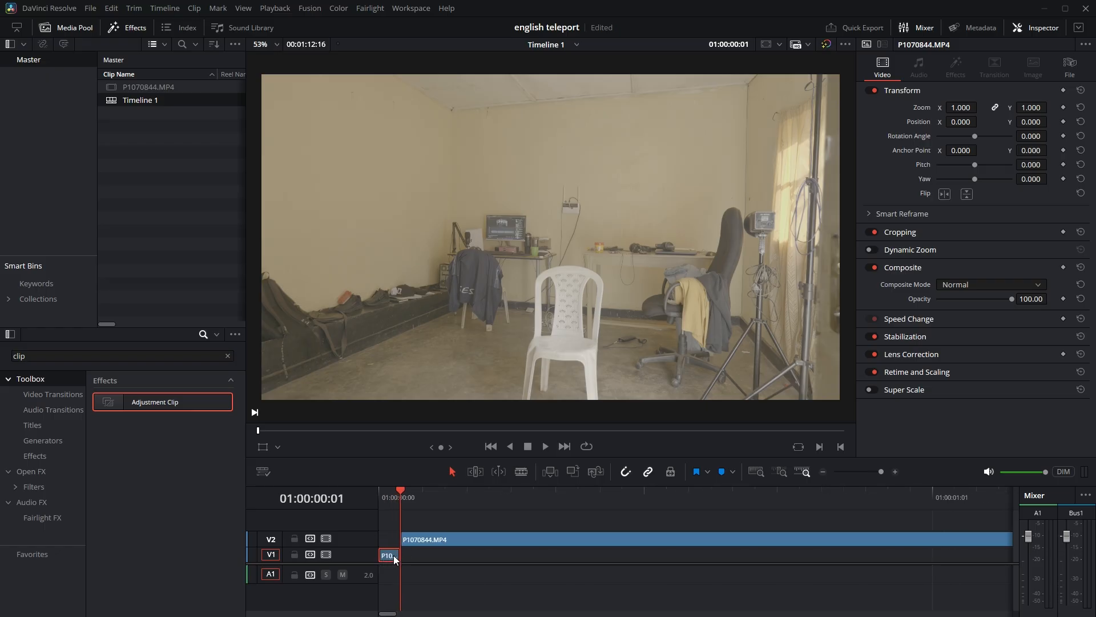
pyautogui.moveTo(395, 556); pyautogui.dragTo(863, 573)
pyautogui.scroll(-4, 512, 567)
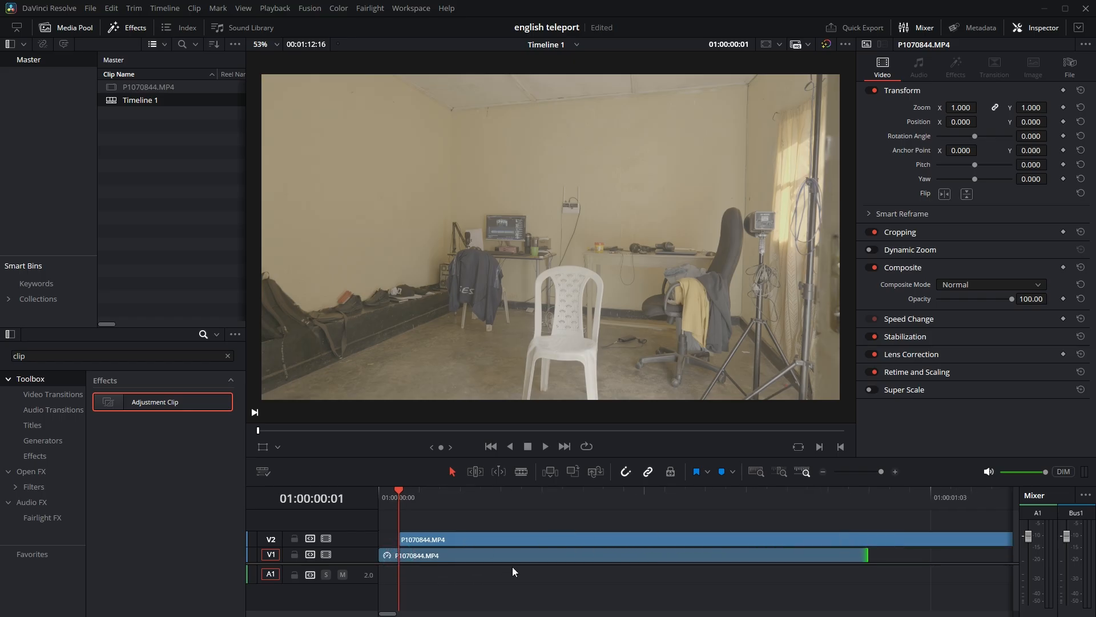
pyautogui.moveTo(688, 558); pyautogui.dragTo(991, 562)
pyautogui.scroll(-5, 441, 550)
pyautogui.scroll(2, 440, 551)
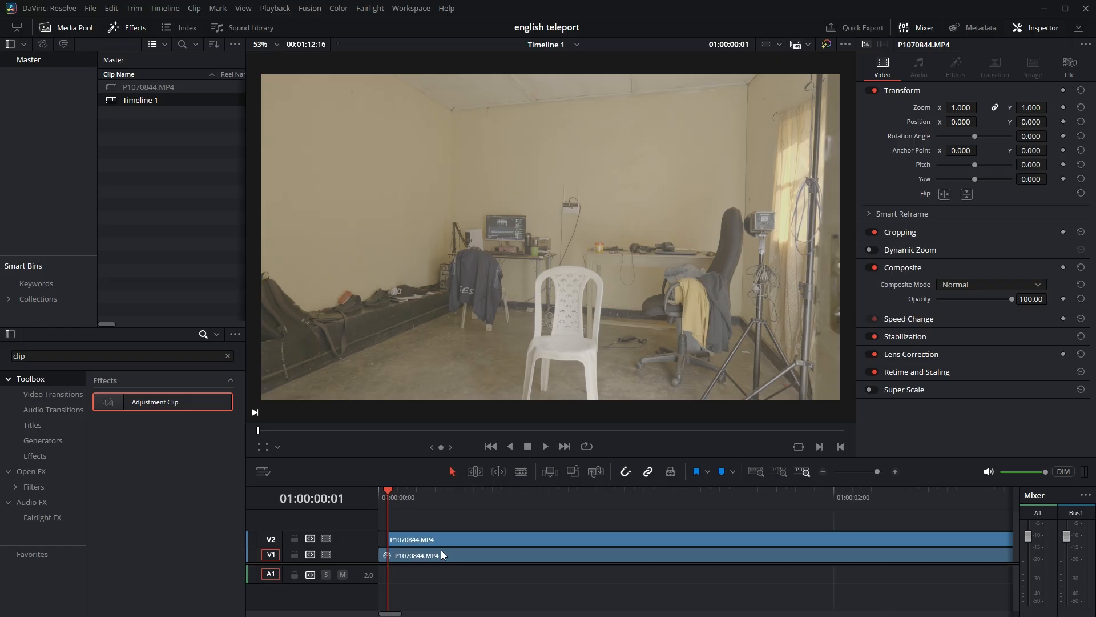
# Scrub ahead to 01:00:04:00 and lengthen the V1 freeze frame to about 7.3 seconds.
pyautogui.scroll(-1, 440, 551)
pyautogui.moveTo(395, 489); pyautogui.dragTo(768, 486)
pyautogui.scroll(-5, 709, 498)
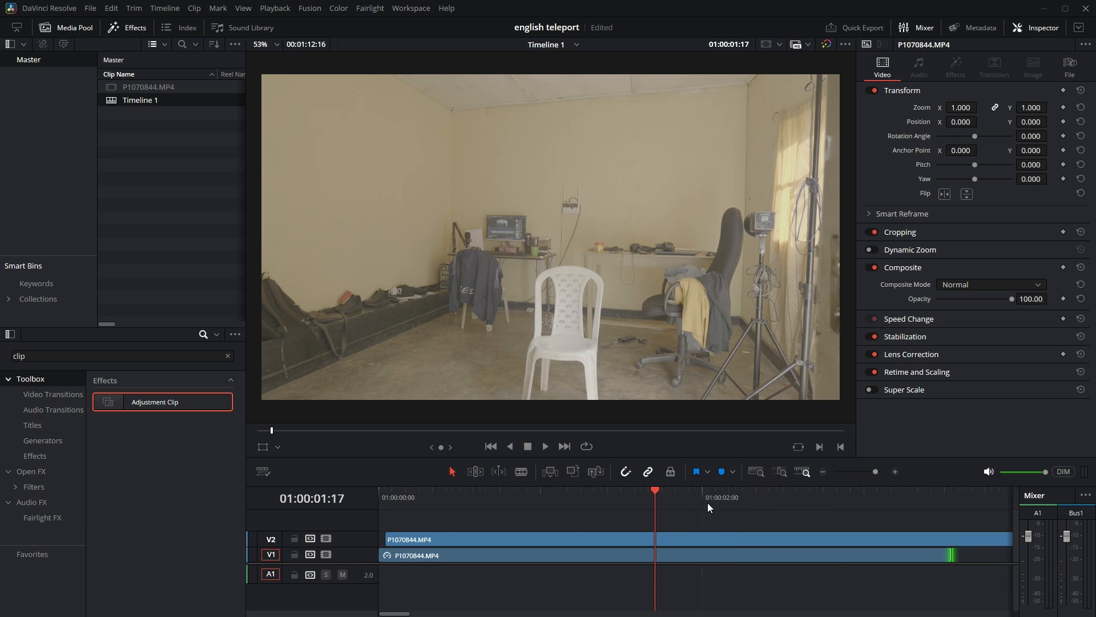
pyautogui.moveTo(515, 497); pyautogui.dragTo(696, 480)
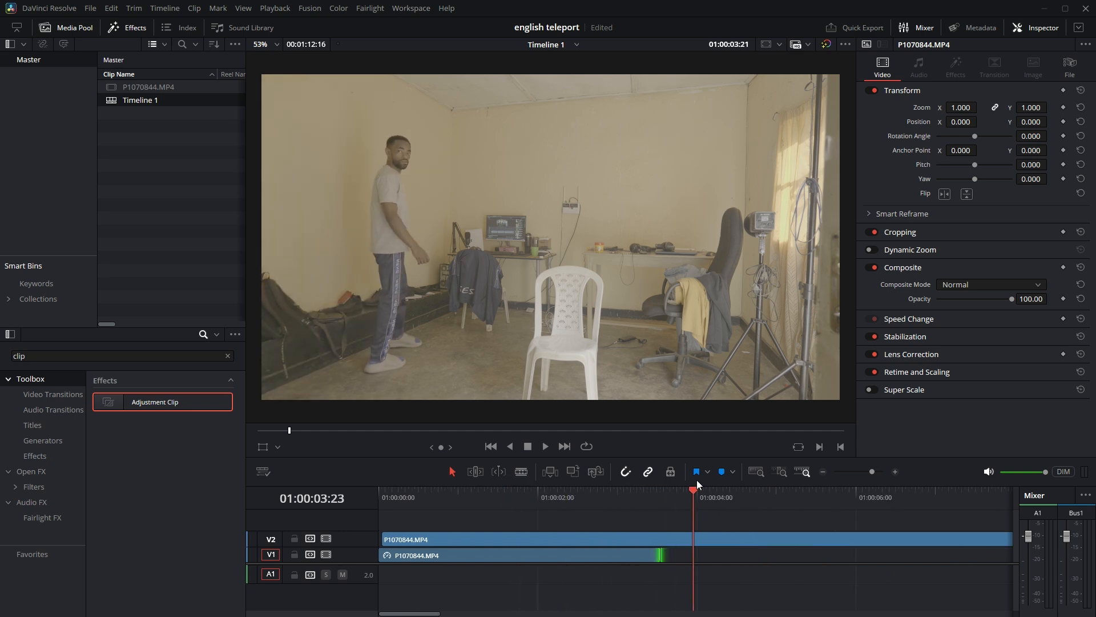
pyautogui.click(660, 555)
pyautogui.moveTo(660, 554); pyautogui.dragTo(960, 555)
# Find the frame where the man lands after his jump and split the V2 clip there at 01:00:08:04.
pyautogui.moveTo(698, 492); pyautogui.dragTo(1002, 492)
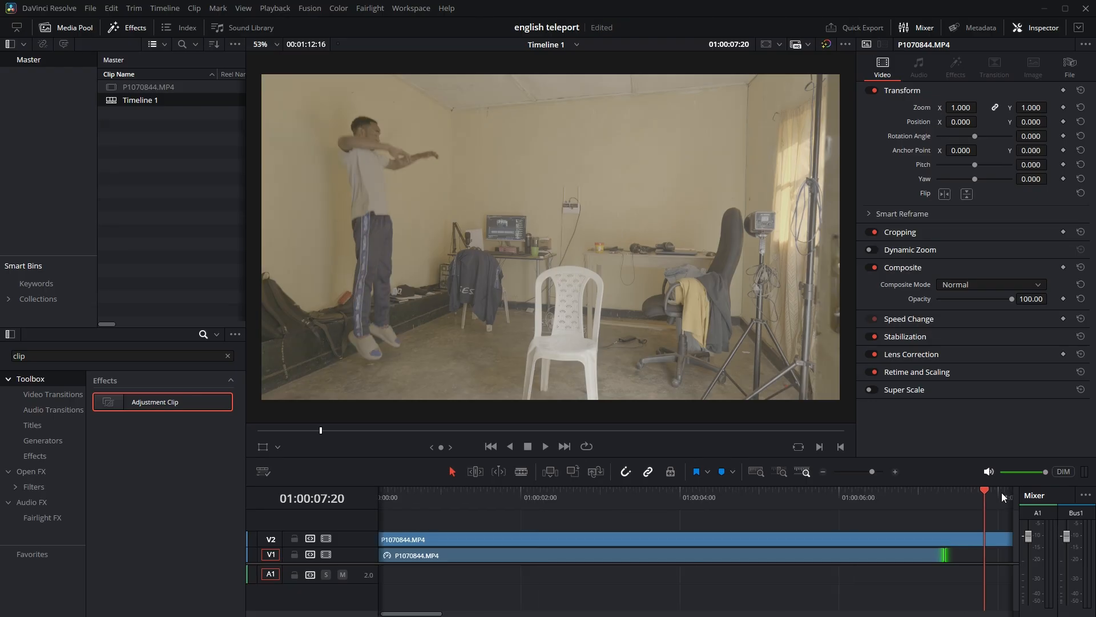
pyautogui.moveTo(416, 614); pyautogui.dragTo(433, 614)
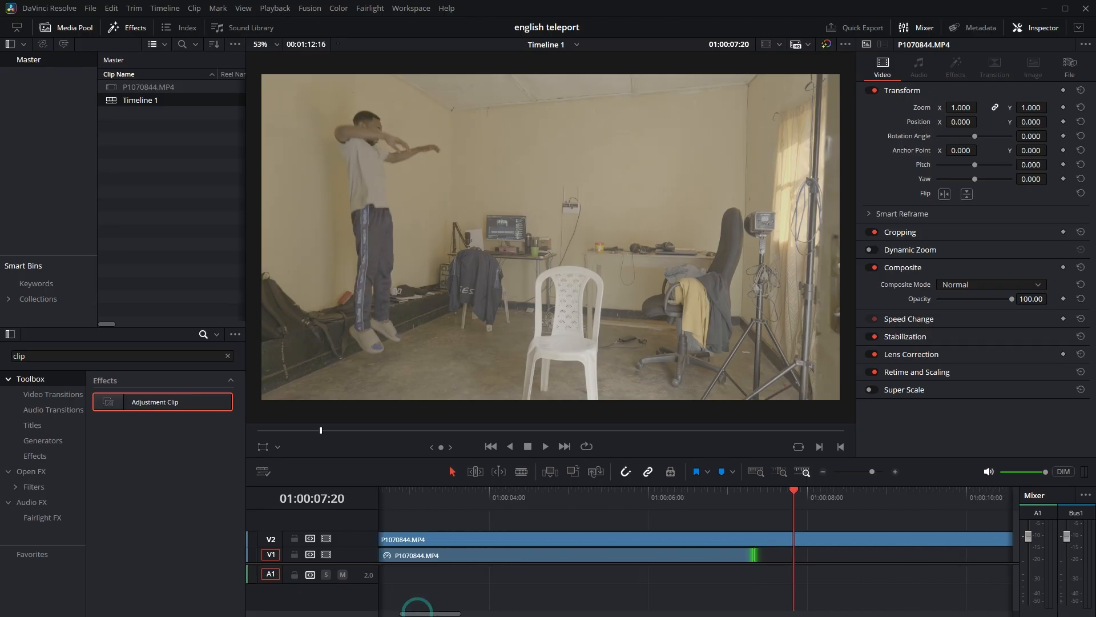
pyautogui.moveTo(798, 490); pyautogui.dragTo(820, 484)
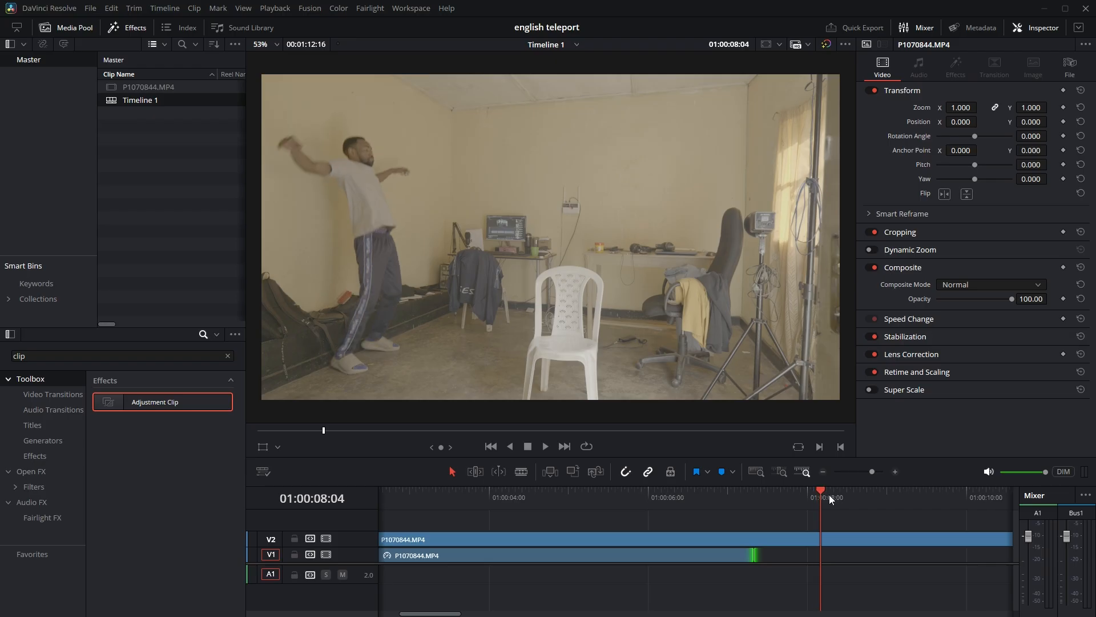
pyautogui.click(521, 471)
pyautogui.click(820, 540)
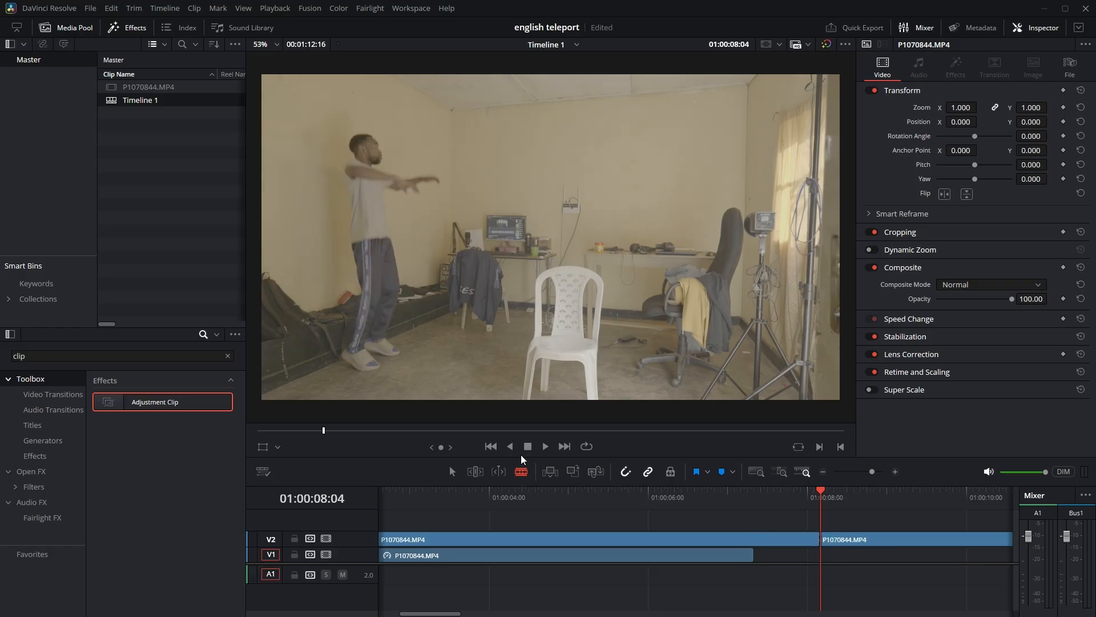
# Delete the V2 footage before the cut and move the remaining clip near the start of the timeline, over the freeze frame.
pyautogui.click(451, 471)
pyautogui.click(669, 538)
pyautogui.press('BackSpace')
pyautogui.moveTo(884, 539); pyautogui.dragTo(444, 540)
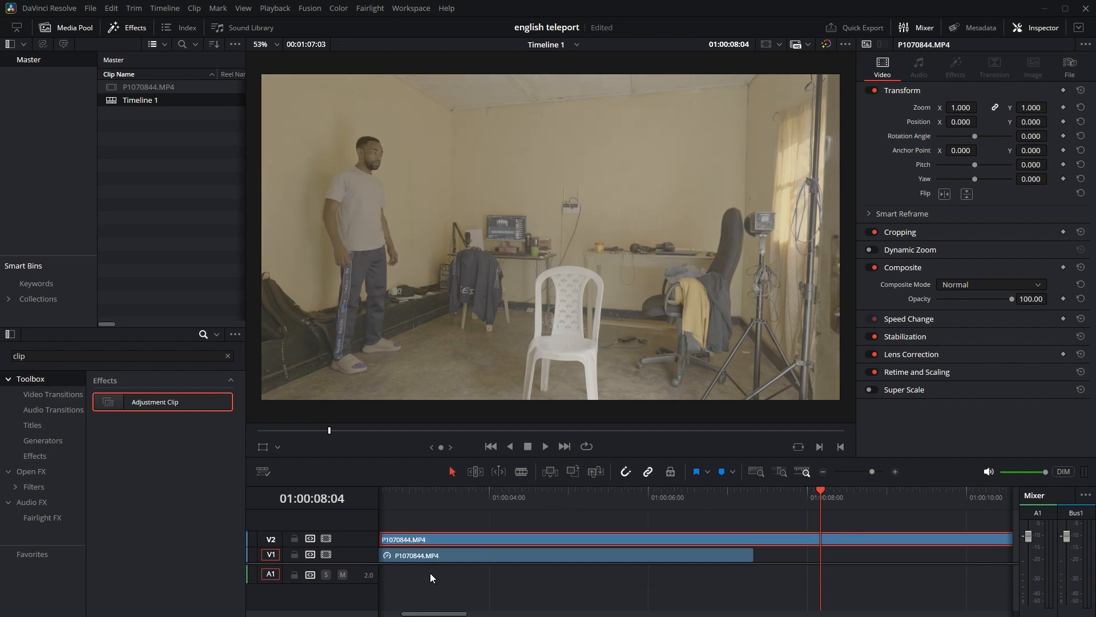
pyautogui.moveTo(423, 614); pyautogui.dragTo(400, 613)
pyautogui.moveTo(616, 539); pyautogui.dragTo(417, 540)
pyautogui.click(449, 552)
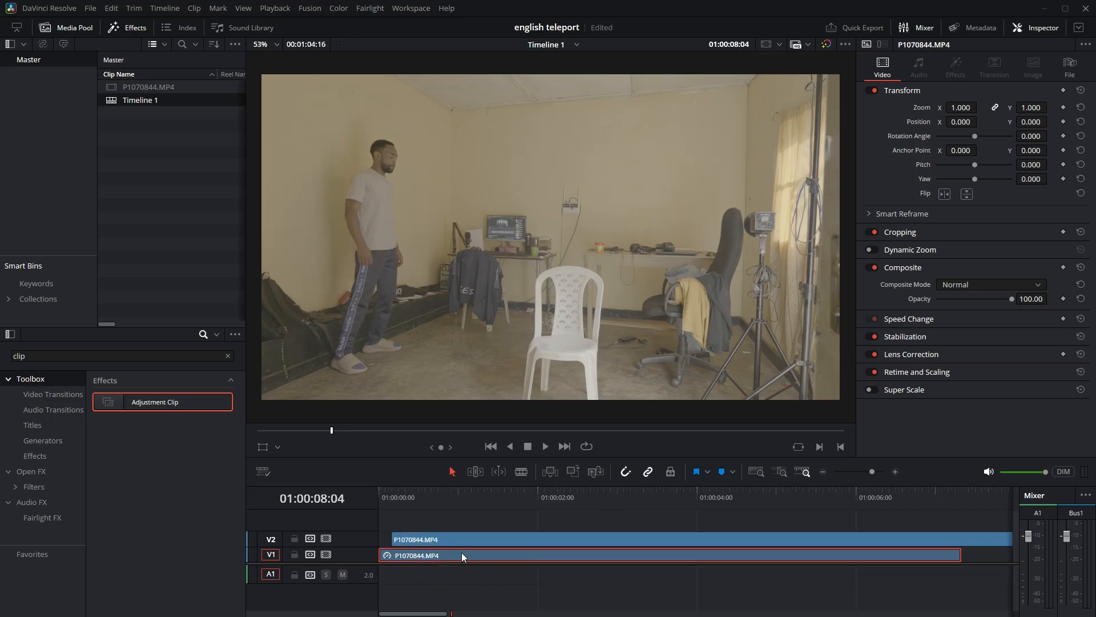
# Play back the first landing and split the V2 clip at 01:00:02:03.
pyautogui.click(392, 492)
pyautogui.press('space')
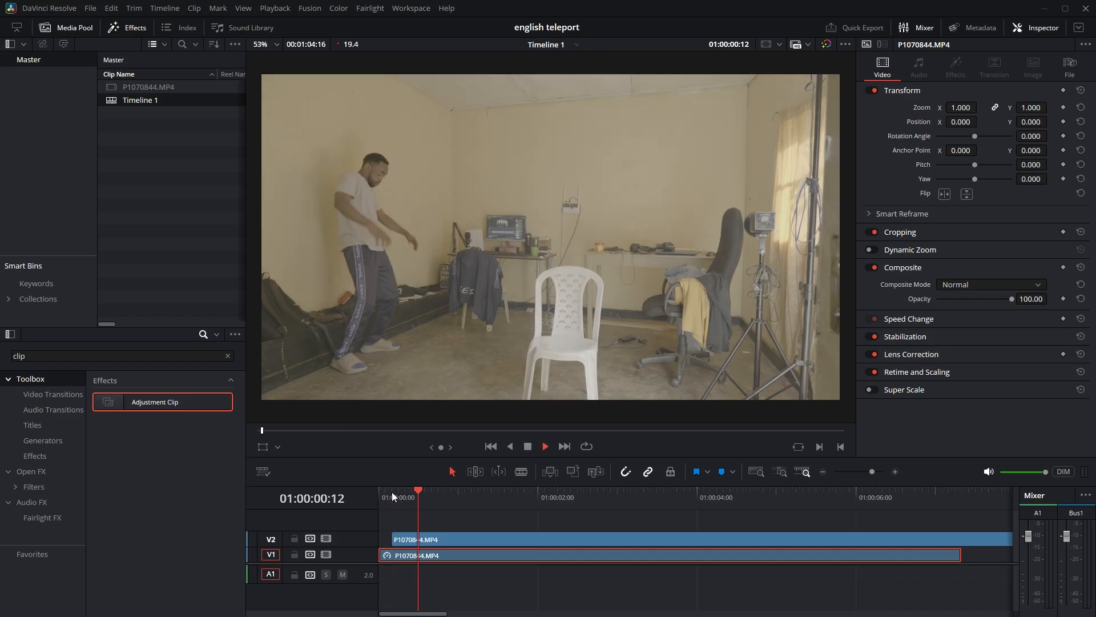
pyautogui.click(389, 489)
pyautogui.press('space')
pyautogui.click(546, 497)
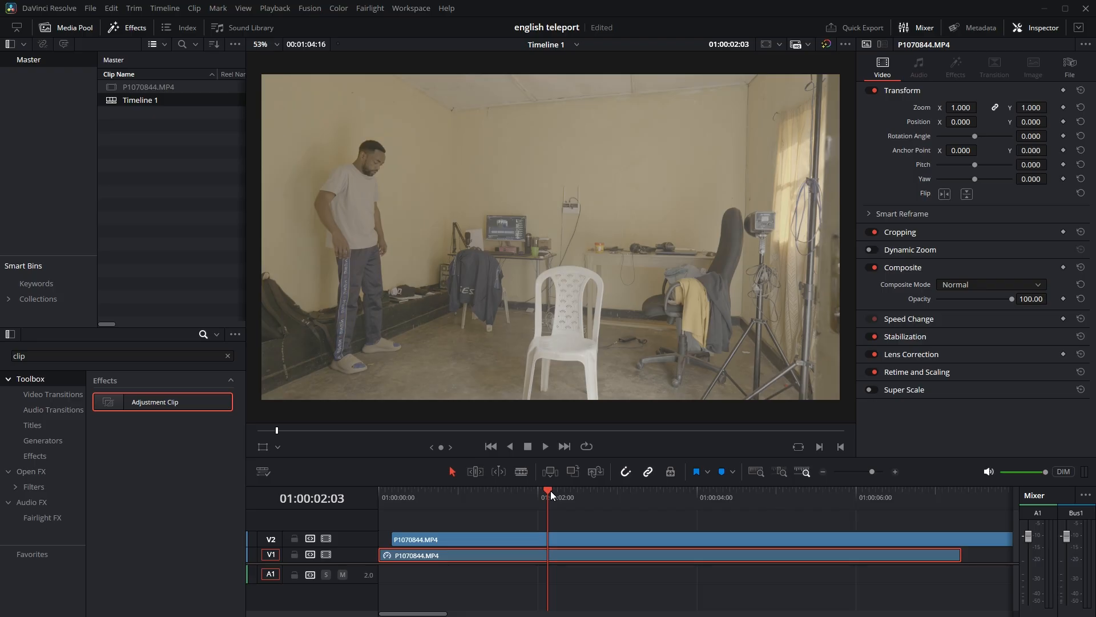
pyautogui.click(519, 472)
pyautogui.click(546, 534)
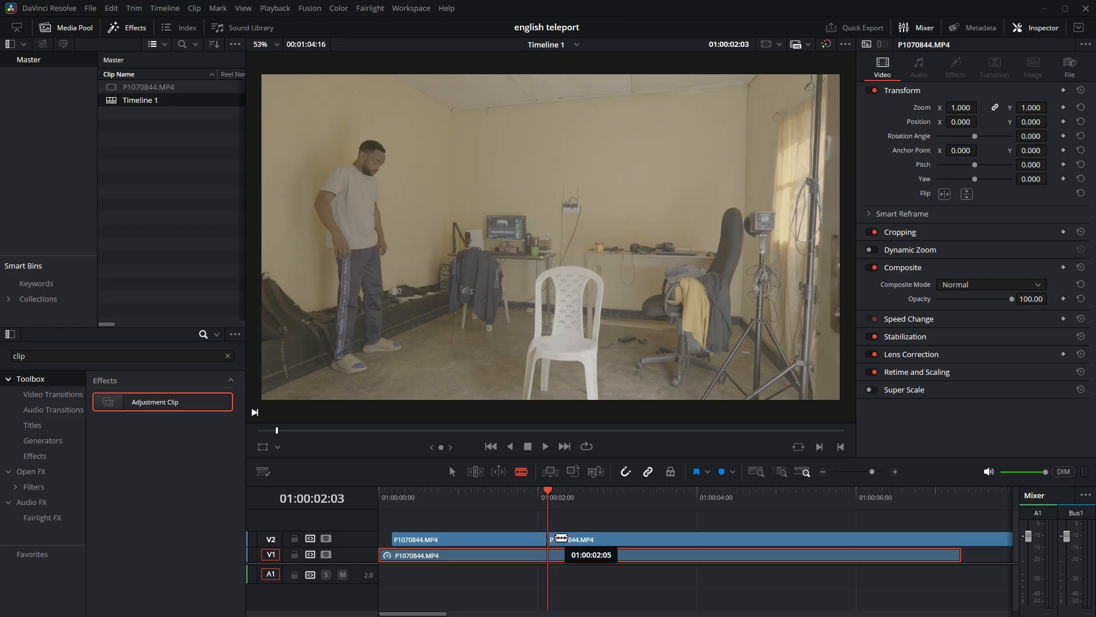
pyautogui.click(453, 473)
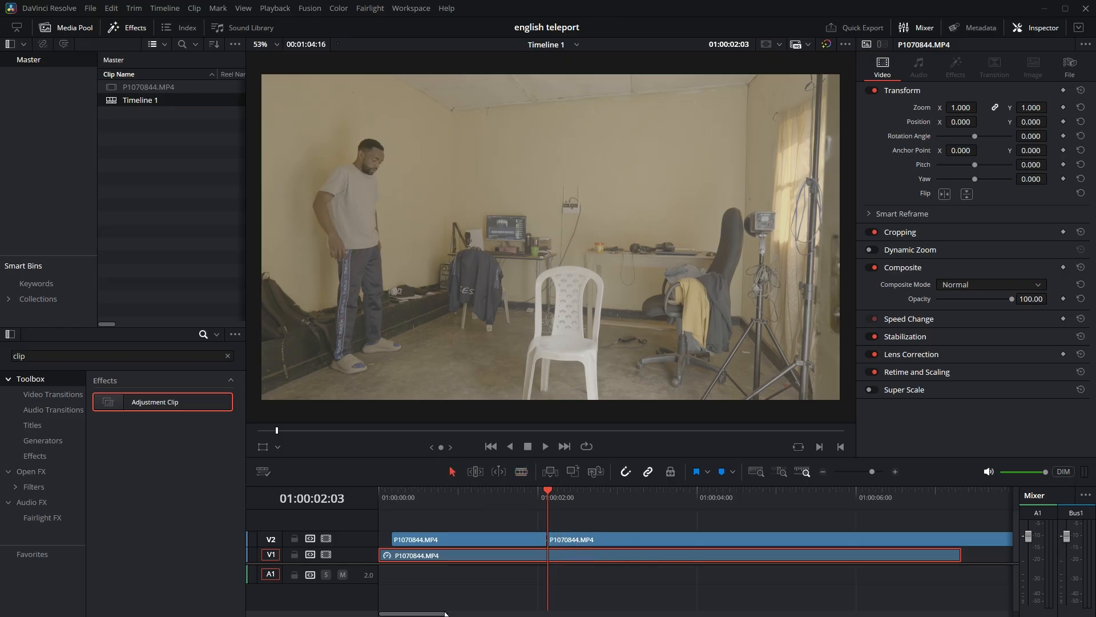
# Remove the V2 footage between the cut and the office-chair landing at 01:00:18:02, closing the gap.
pyautogui.scroll(-3, 574, 591)
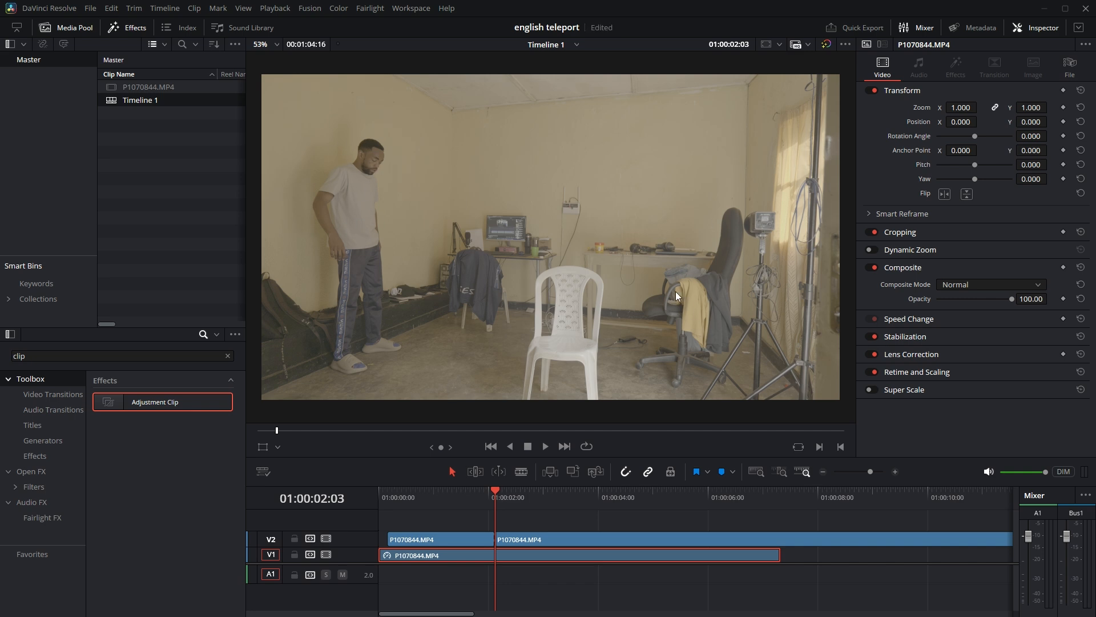
pyautogui.moveTo(496, 491); pyautogui.dragTo(941, 503)
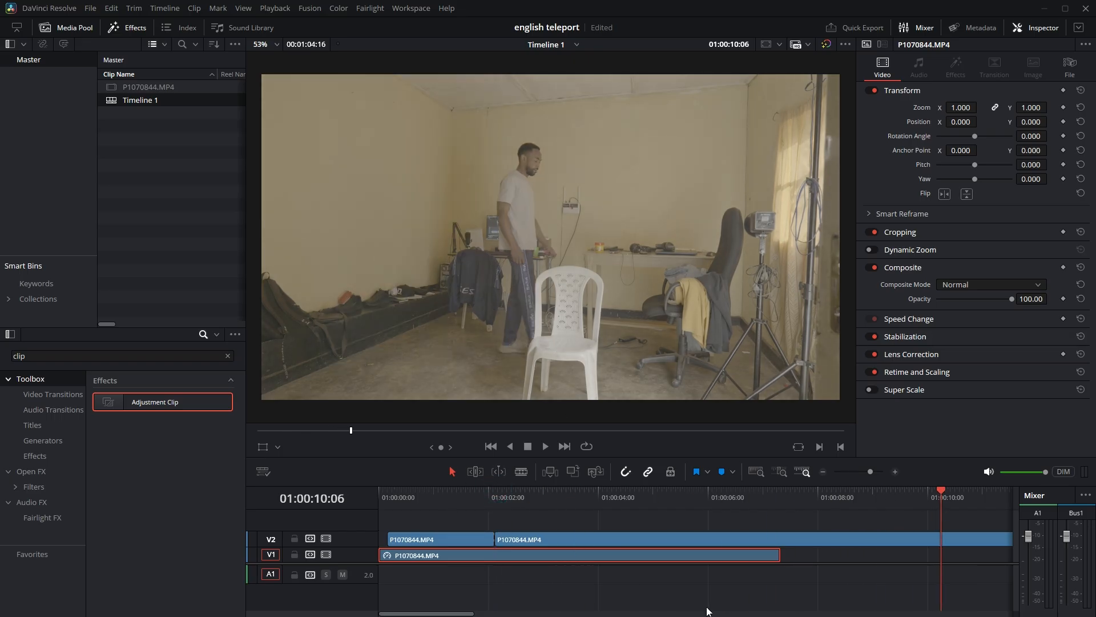
pyautogui.scroll(-8, 790, 572)
pyautogui.moveTo(440, 489); pyautogui.dragTo(480, 491)
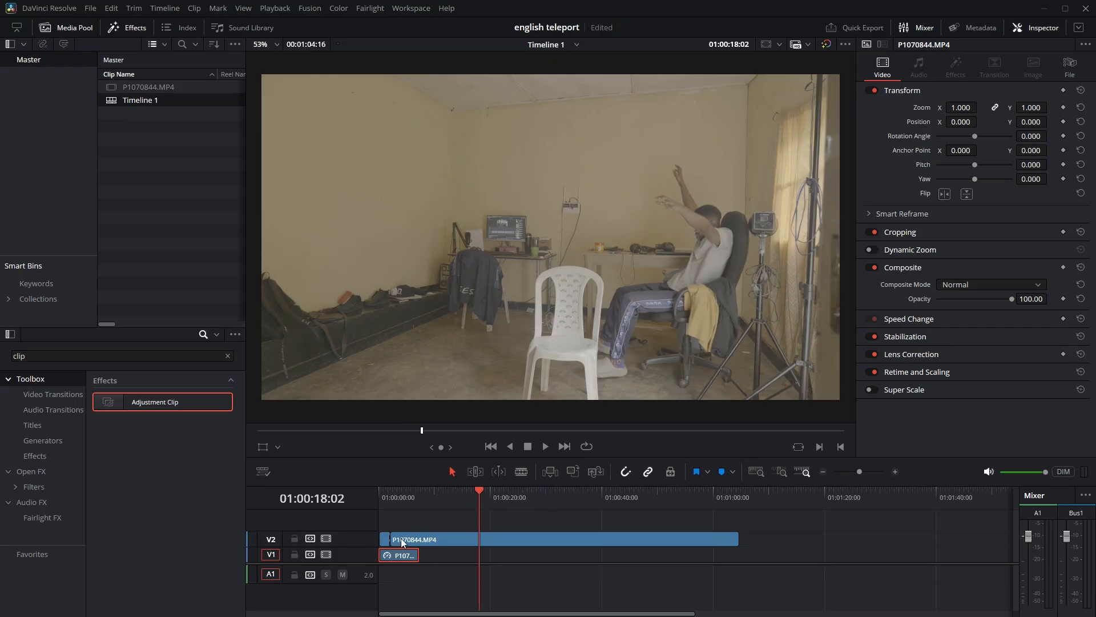
pyautogui.moveTo(391, 536); pyautogui.dragTo(426, 537)
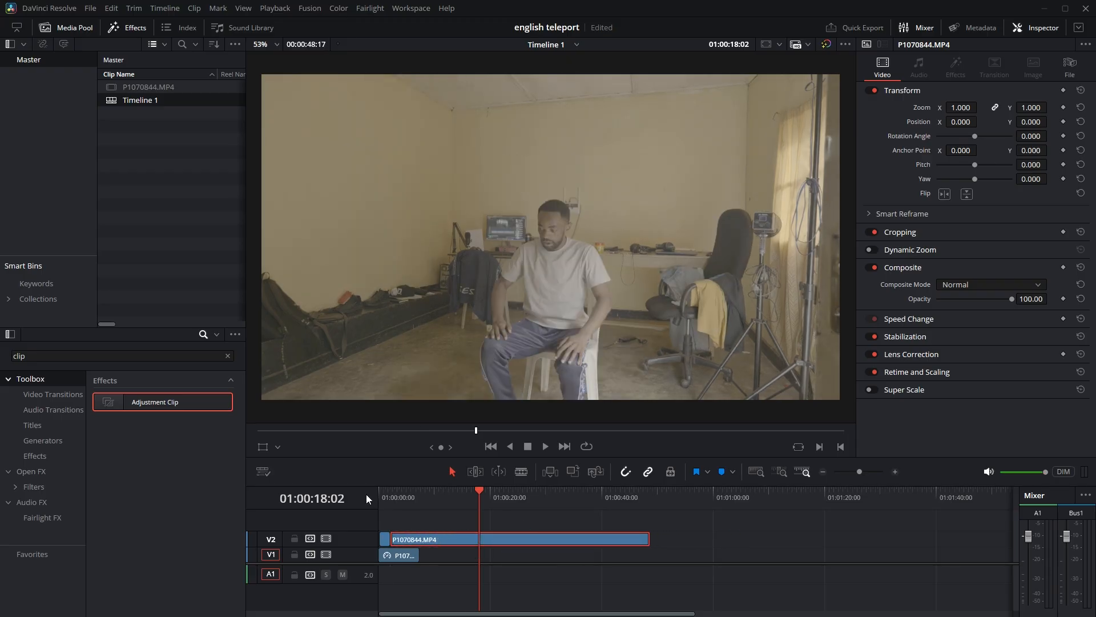
# Play back the join between the two V2 clips and split the second one at 01:00:05:00.
pyautogui.moveTo(389, 491); pyautogui.dragTo(384, 488)
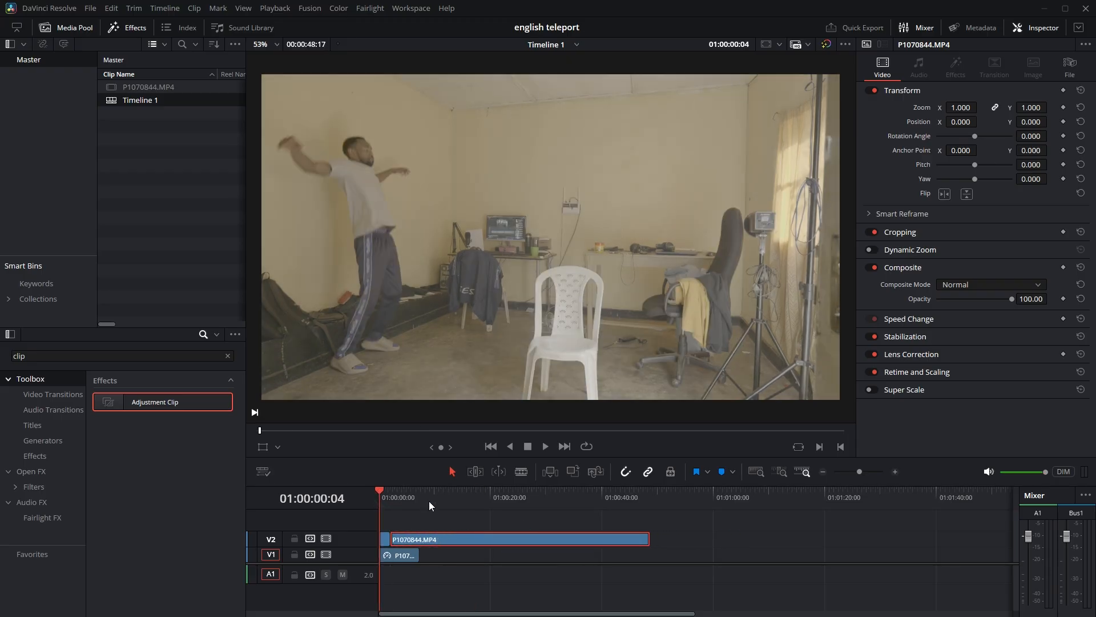
pyautogui.press('space')
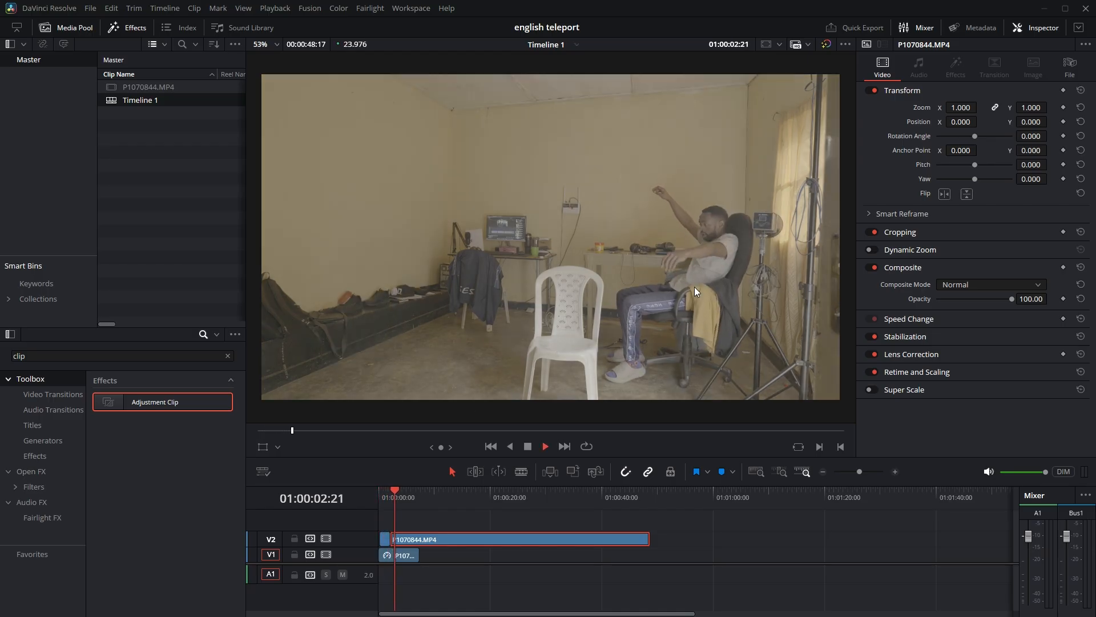
pyautogui.press('space')
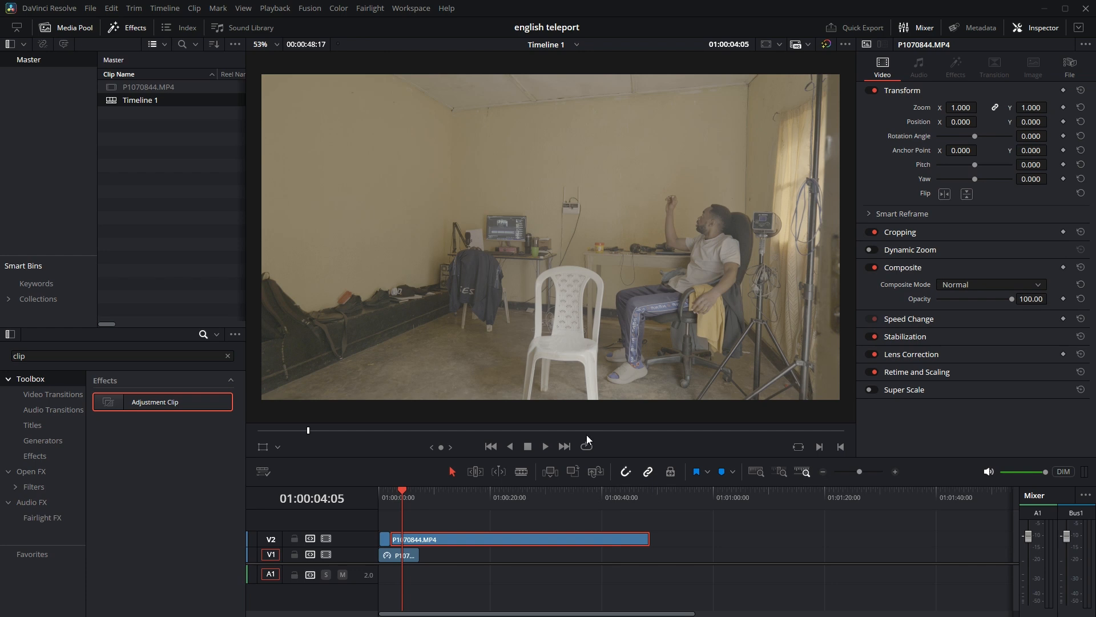
pyautogui.scroll(5, 430, 561)
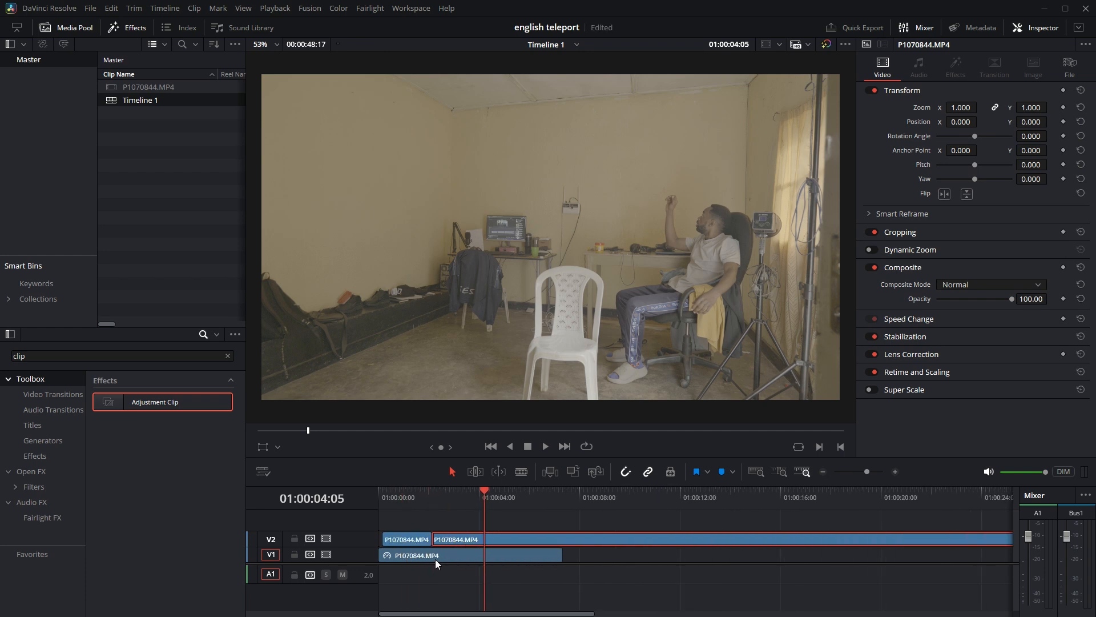
pyautogui.press('space')
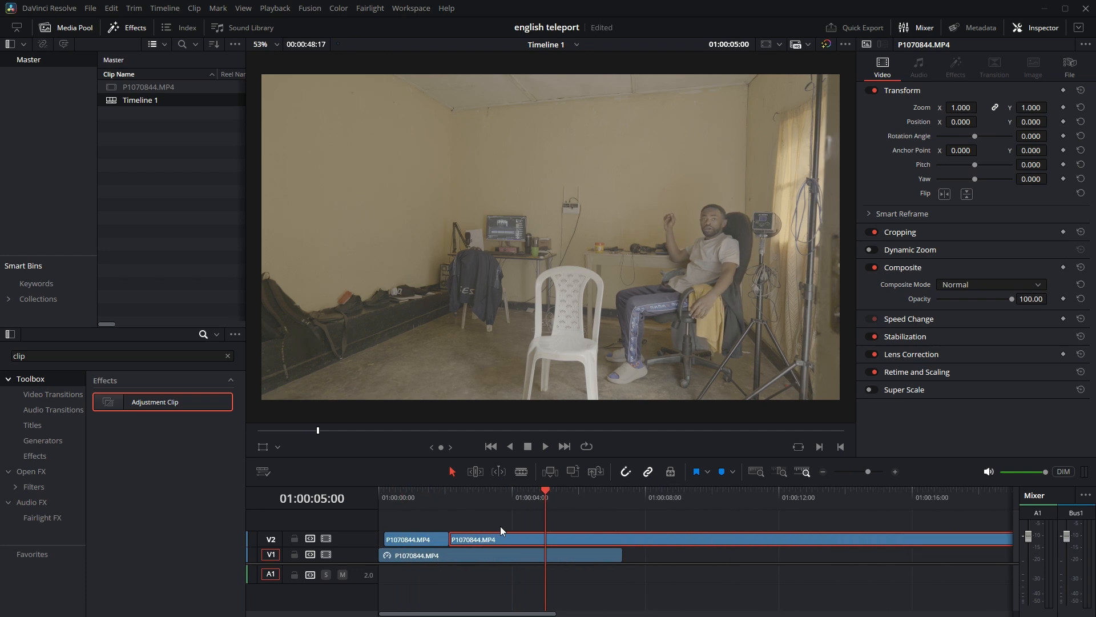
pyautogui.click(521, 472)
pyautogui.click(546, 539)
pyautogui.click(452, 472)
# Remove the V2 footage between the 01:00:05:00 cut and the plastic-chair landing at 01:00:21:07, closing the gap.
pyautogui.scroll(-4, 573, 591)
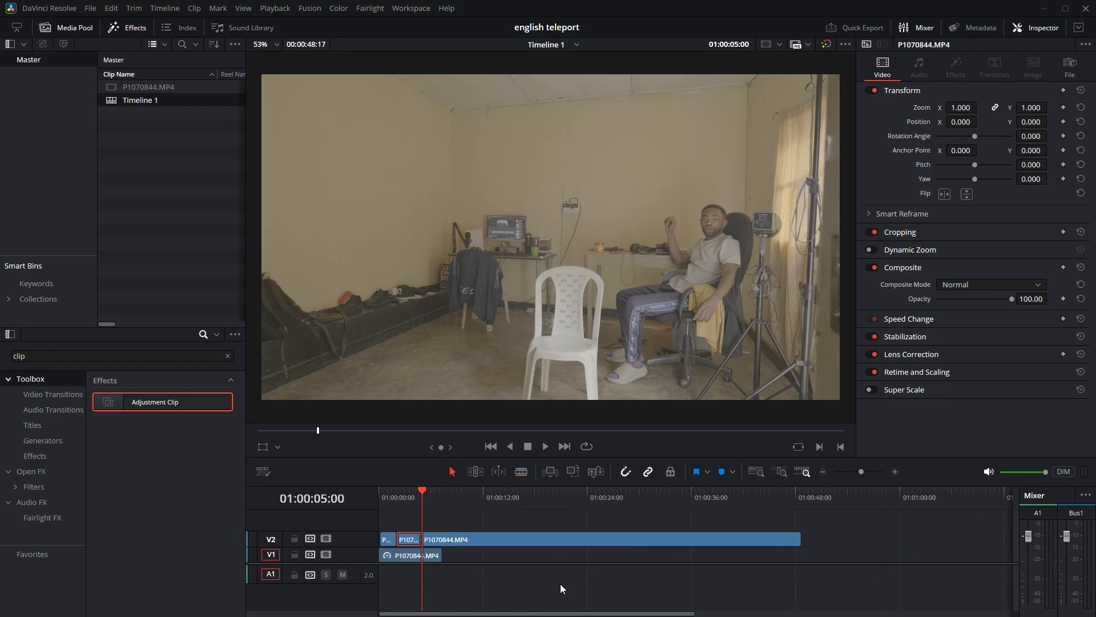
pyautogui.click(434, 493)
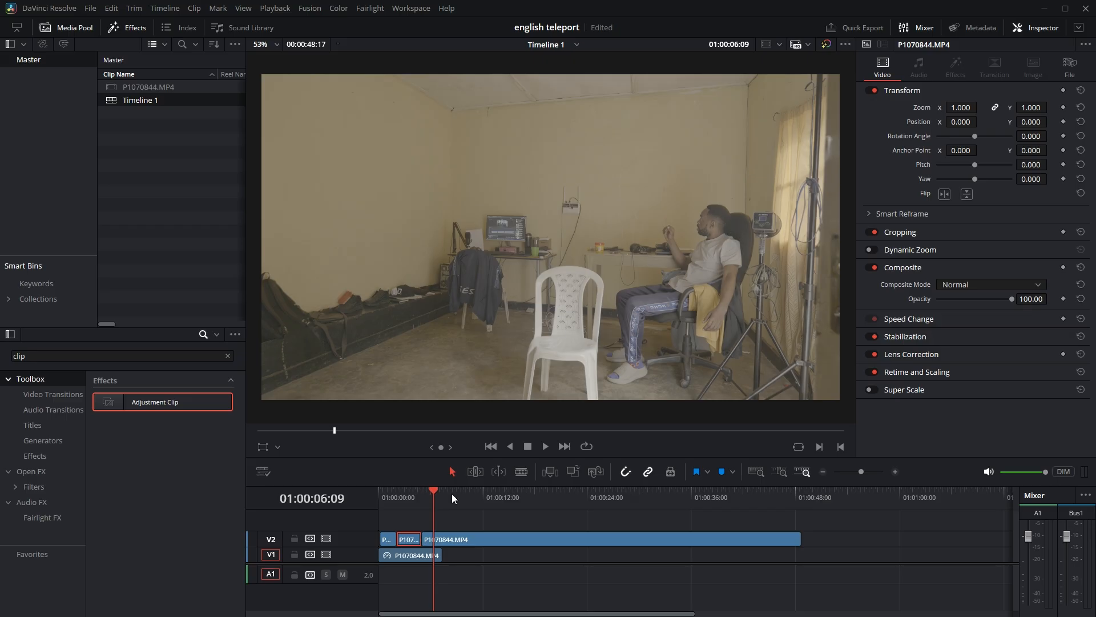
pyautogui.moveTo(431, 492); pyautogui.dragTo(564, 483)
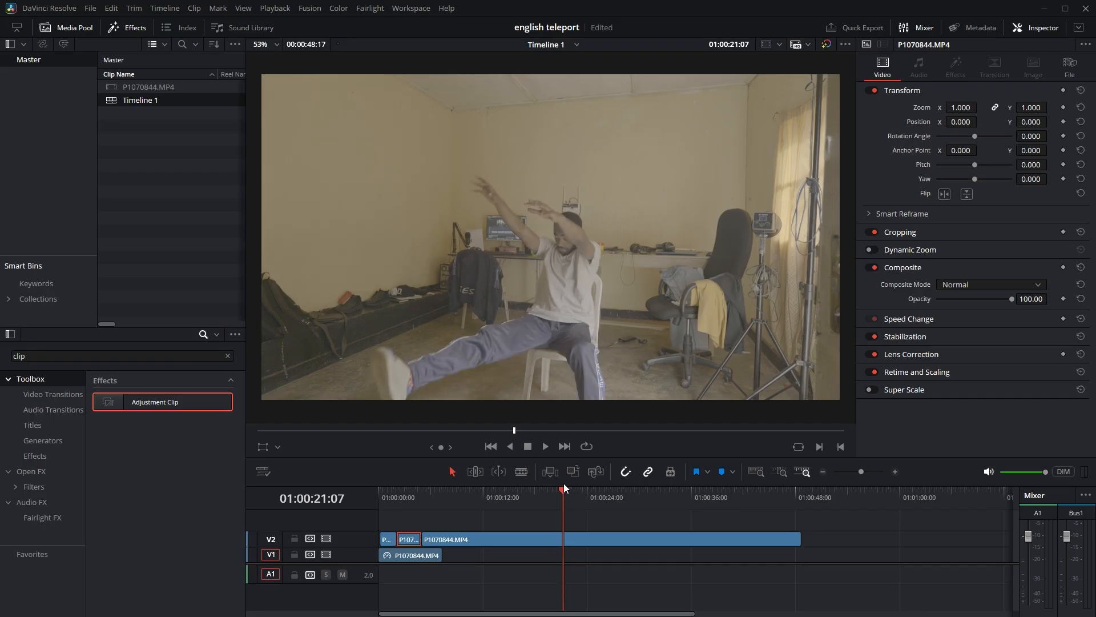
pyautogui.moveTo(428, 537); pyautogui.dragTo(475, 536)
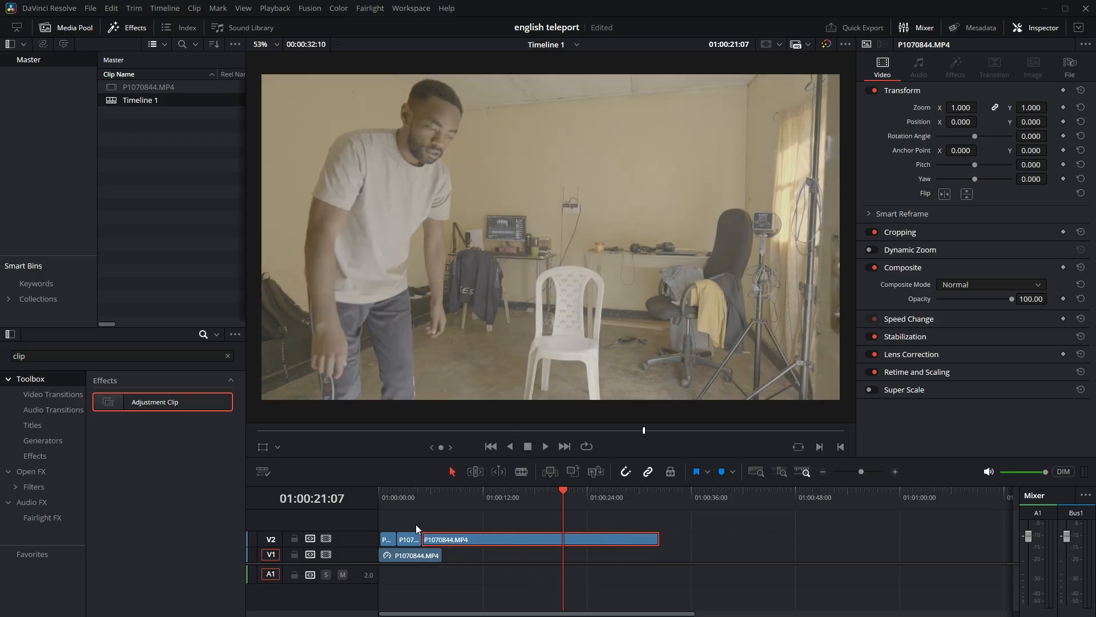
# Split the last V2 clip at 01:00:08:08 and remove its footage up to the next landing at 01:00:22:19, closing the gap.
pyautogui.moveTo(426, 492); pyautogui.dragTo(451, 492)
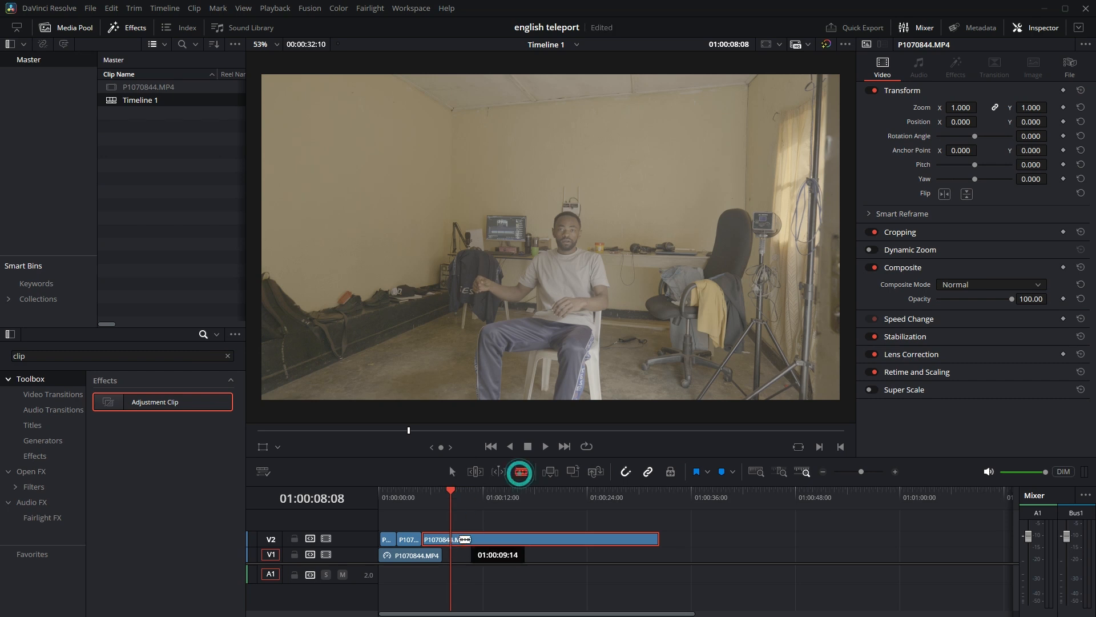
pyautogui.click(451, 540)
pyautogui.moveTo(451, 493); pyautogui.dragTo(580, 486)
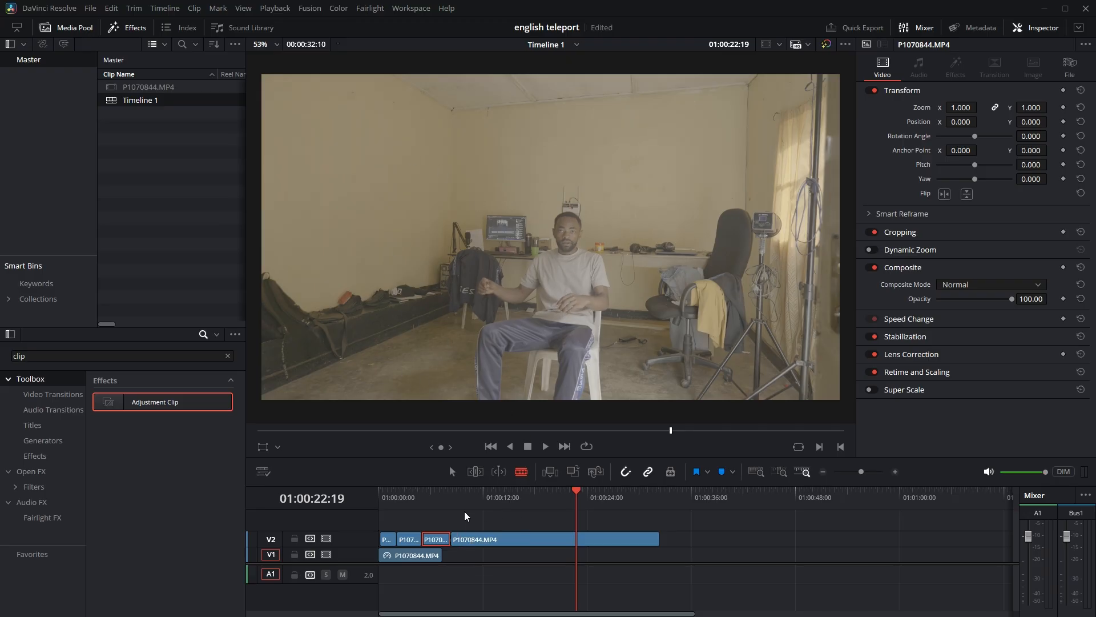
pyautogui.click(453, 471)
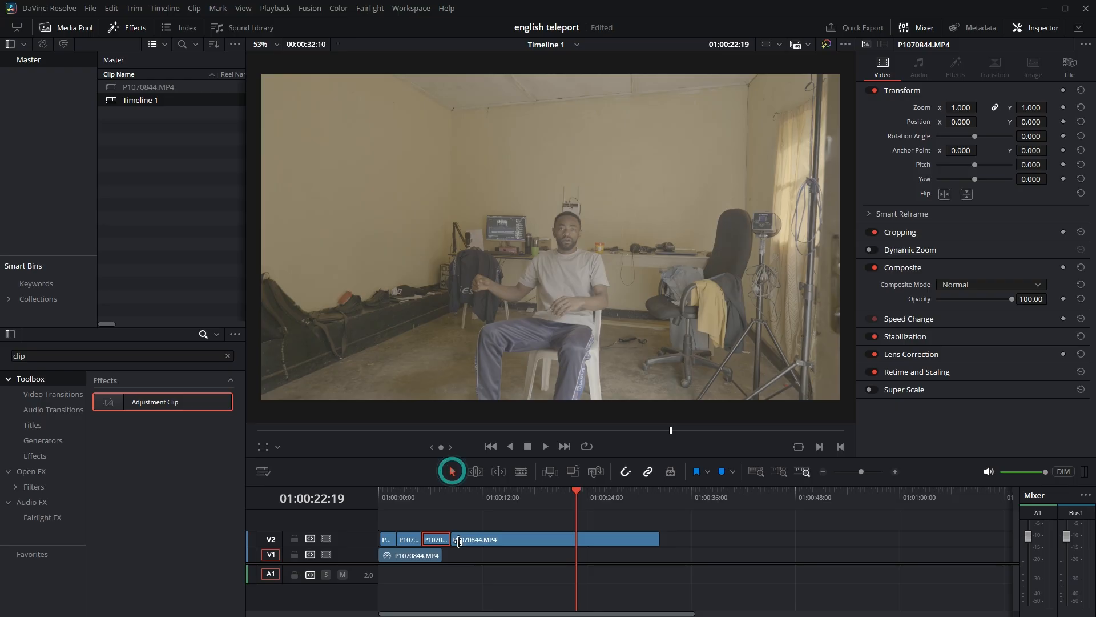
pyautogui.moveTo(454, 539); pyautogui.dragTo(517, 538)
# Extend the V1 freeze frame to about 16 seconds so it covers the V2 clips and play back the sequence.
pyautogui.moveTo(442, 557); pyautogui.dragTo(514, 558)
pyautogui.click(396, 492)
pyautogui.press('Home')
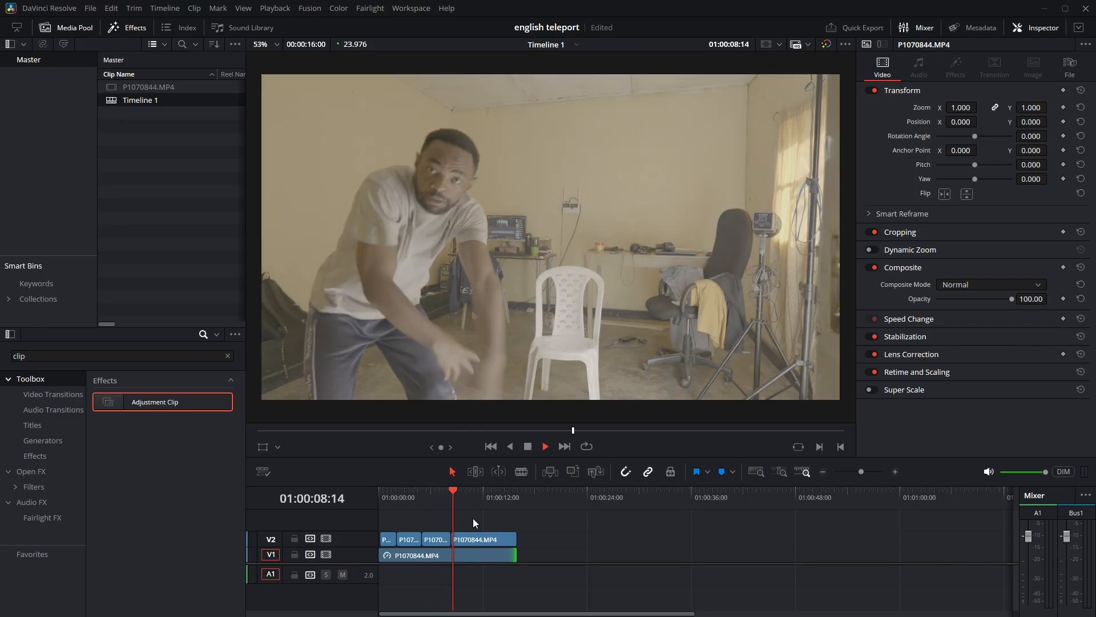
pyautogui.press('space')
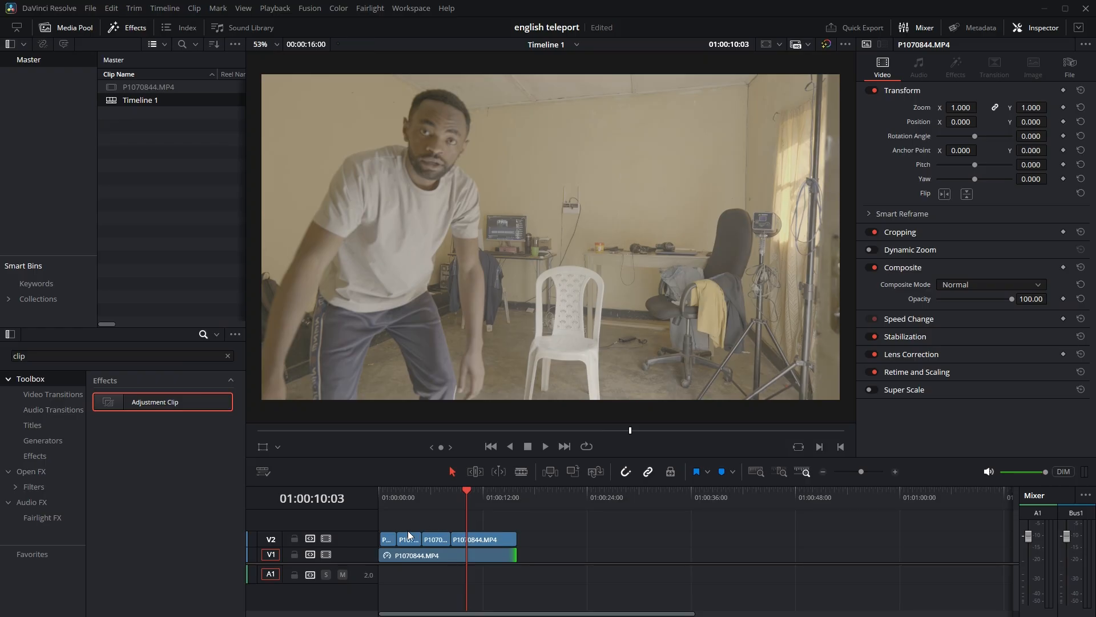
pyautogui.click(386, 491)
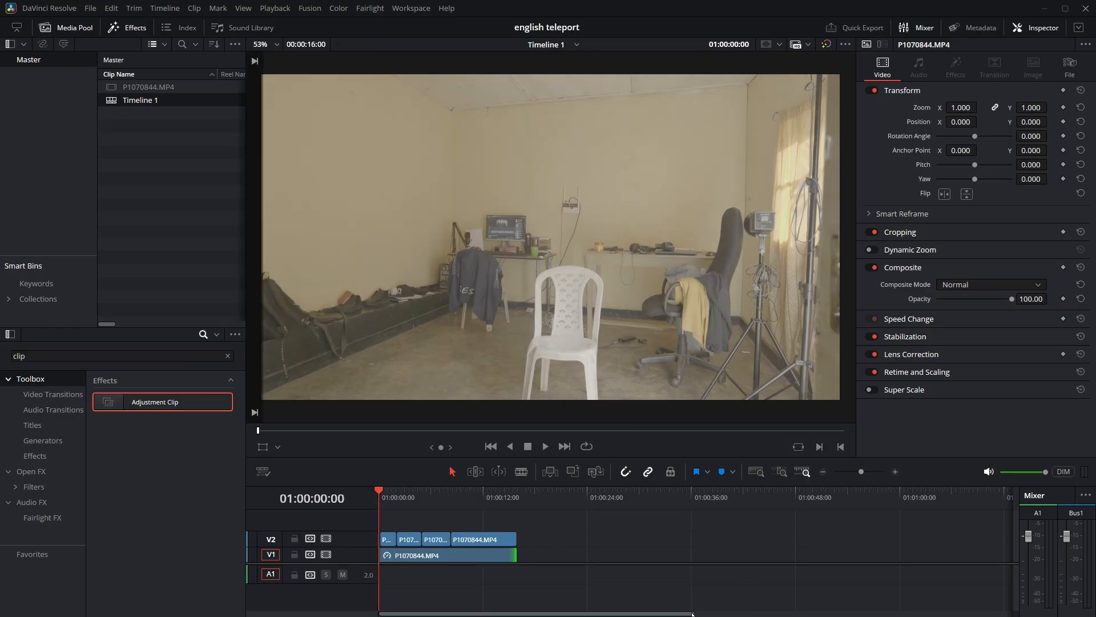
# Move all four V2 clips together 6 frames later, leaving the freeze frame exposed at the timeline start.
pyautogui.scroll(3, 419, 522)
pyautogui.moveTo(435, 518); pyautogui.dragTo(749, 535)
pyautogui.click(714, 523)
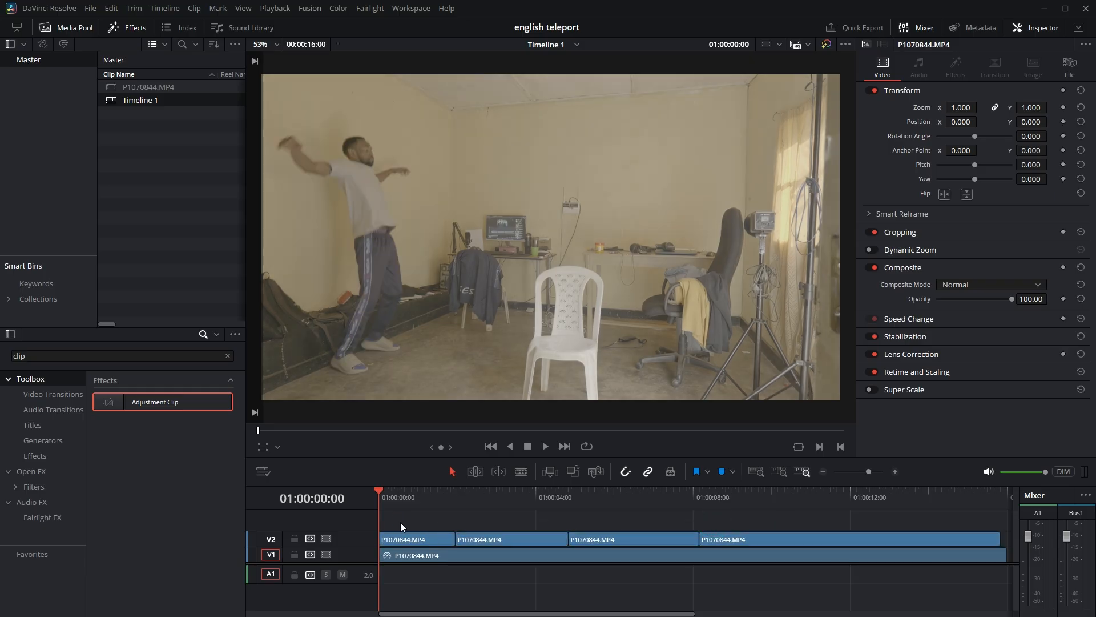
pyautogui.click(412, 538)
pyautogui.click(423, 515)
pyautogui.press('space')
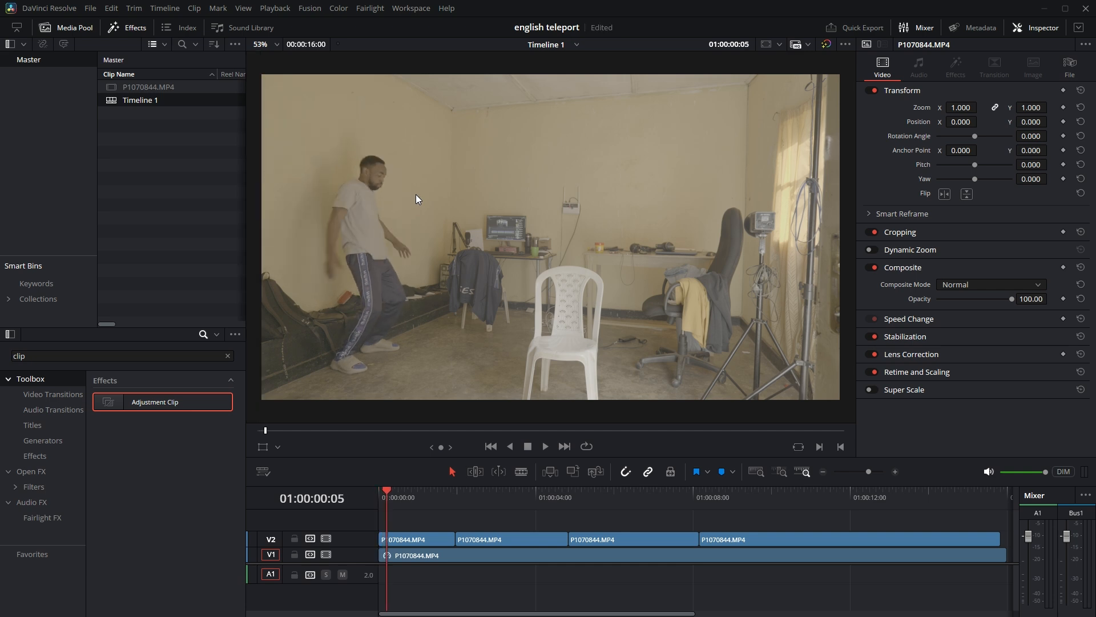
pyautogui.moveTo(439, 522); pyautogui.dragTo(753, 536)
pyautogui.moveTo(536, 541); pyautogui.dragTo(547, 537)
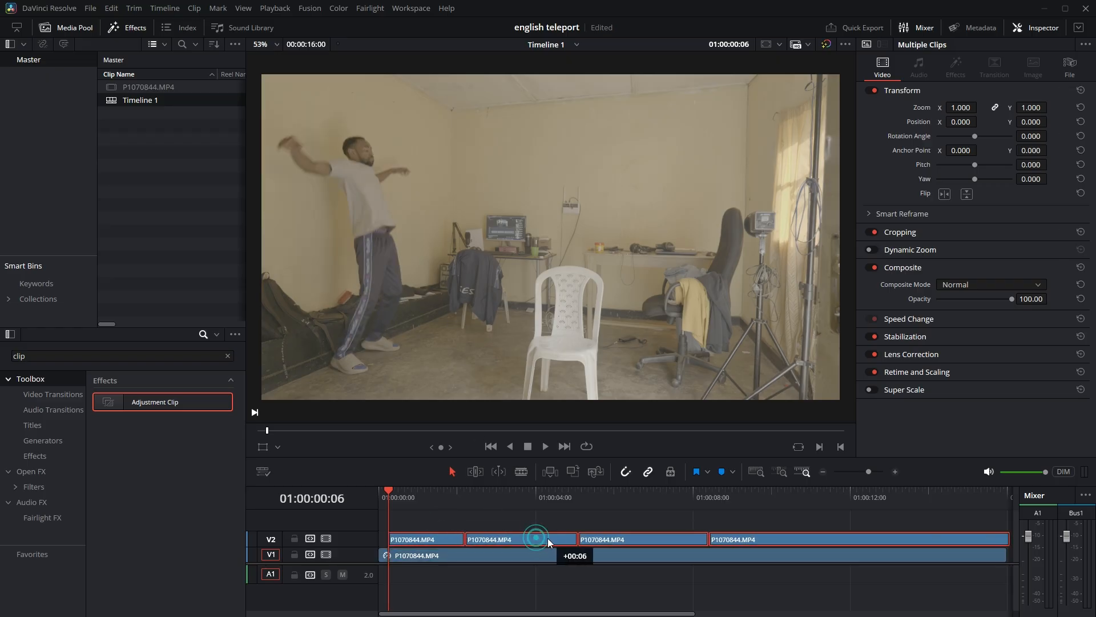
pyautogui.click(553, 518)
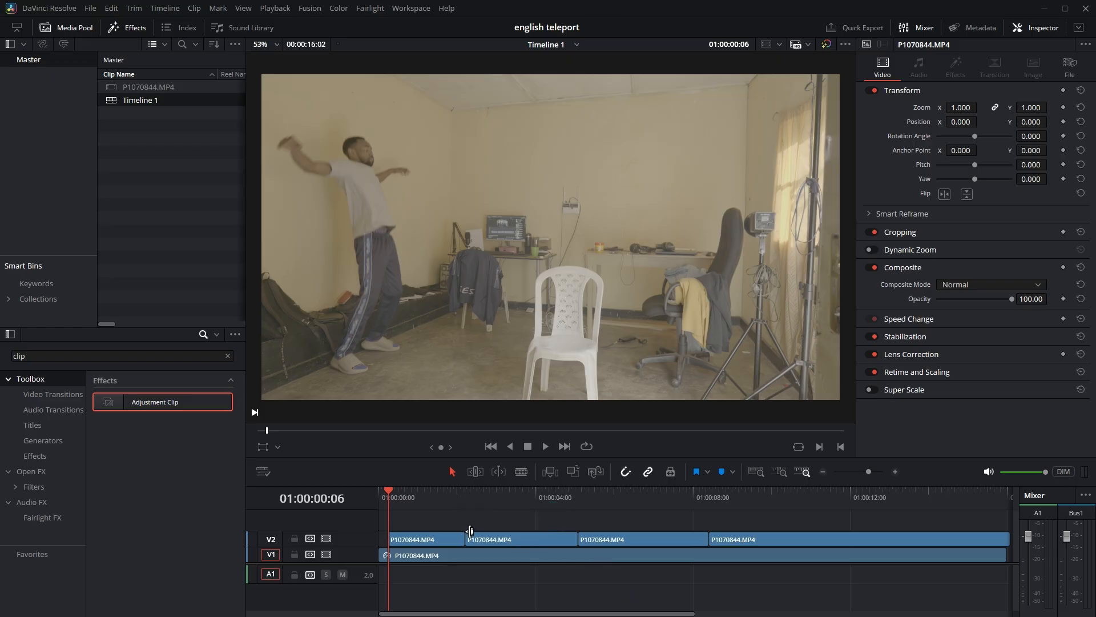
# Move the last three V2 clips 4 frames later to open a gap before the office-chair landing.
pyautogui.click(467, 489)
pyautogui.click(467, 488)
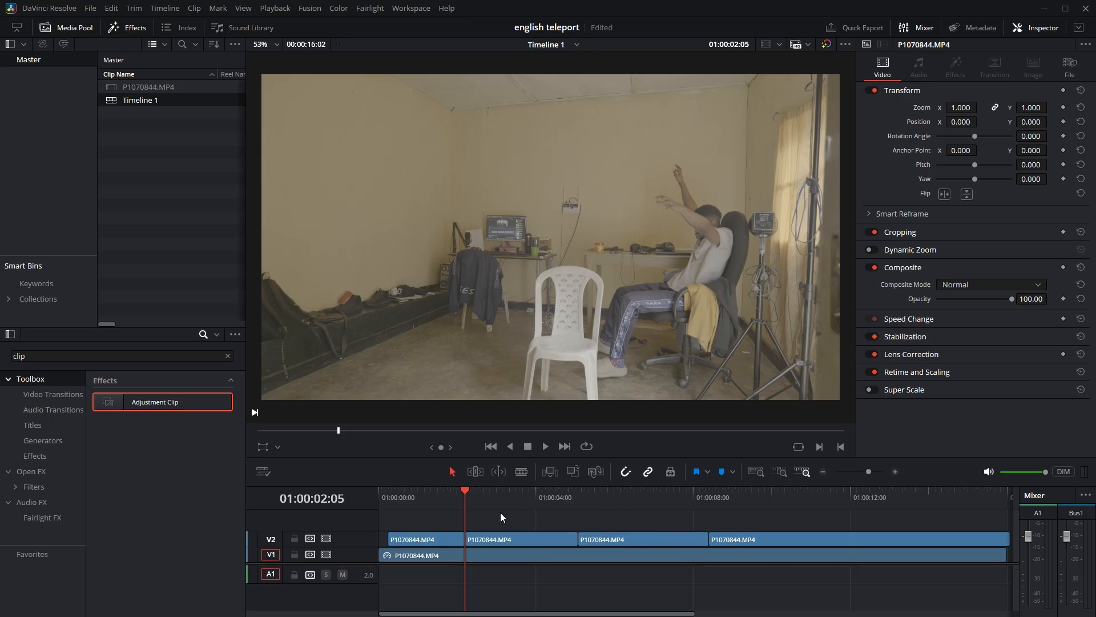
pyautogui.moveTo(465, 490)
pyautogui.mouseDown()
pyautogui.moveTo(450, 490)
pyautogui.moveTo(467, 492)
pyautogui.mouseUp()
pyautogui.press('Right')
pyautogui.press('Right')
pyautogui.press('Right')
pyautogui.press('Right')
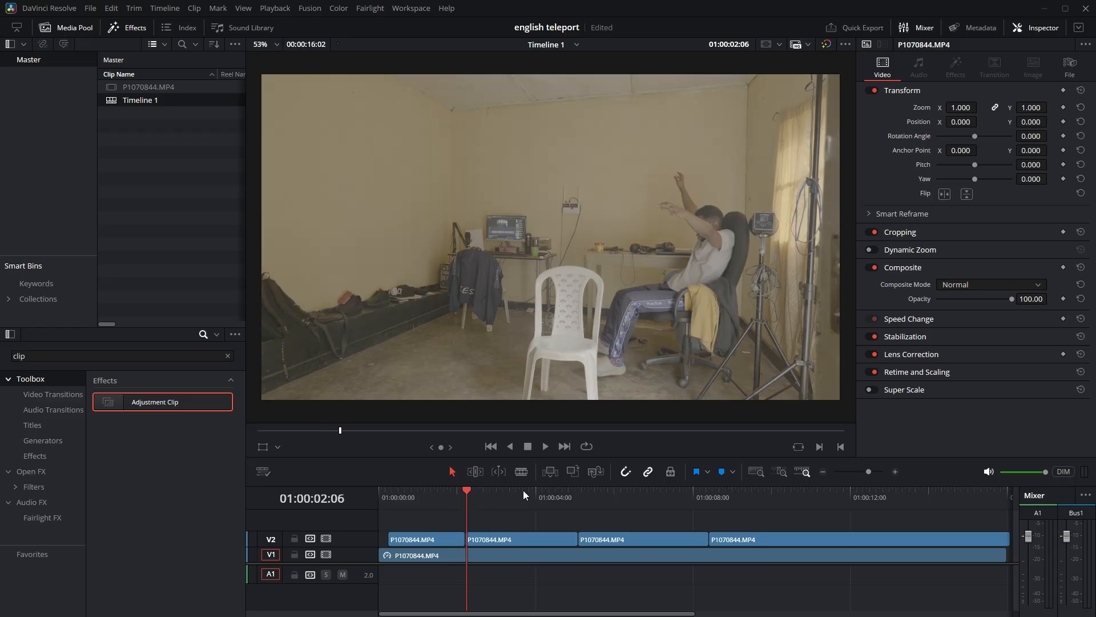
pyautogui.moveTo(552, 516); pyautogui.dragTo(761, 535)
pyautogui.moveTo(677, 539); pyautogui.dragTo(685, 538)
# Move the last two V2 clips 4 frames later to open a gap before the plastic-chair landing.
pyautogui.moveTo(579, 488); pyautogui.dragTo(585, 490)
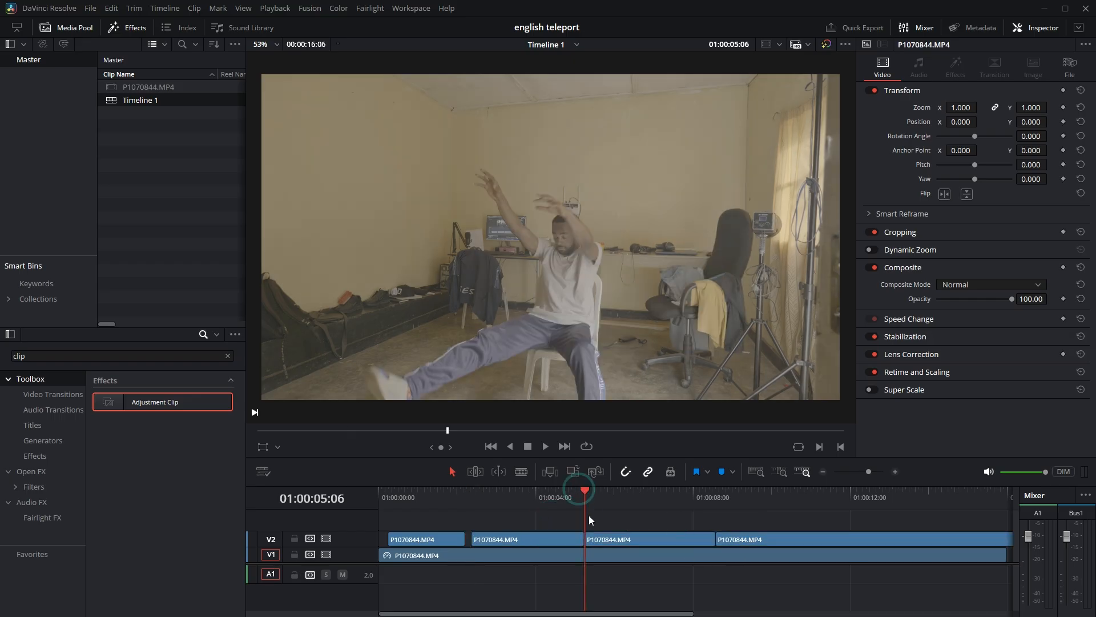
pyautogui.press('Right')
pyautogui.press('Right')
pyautogui.press('Right')
pyautogui.press('Right')
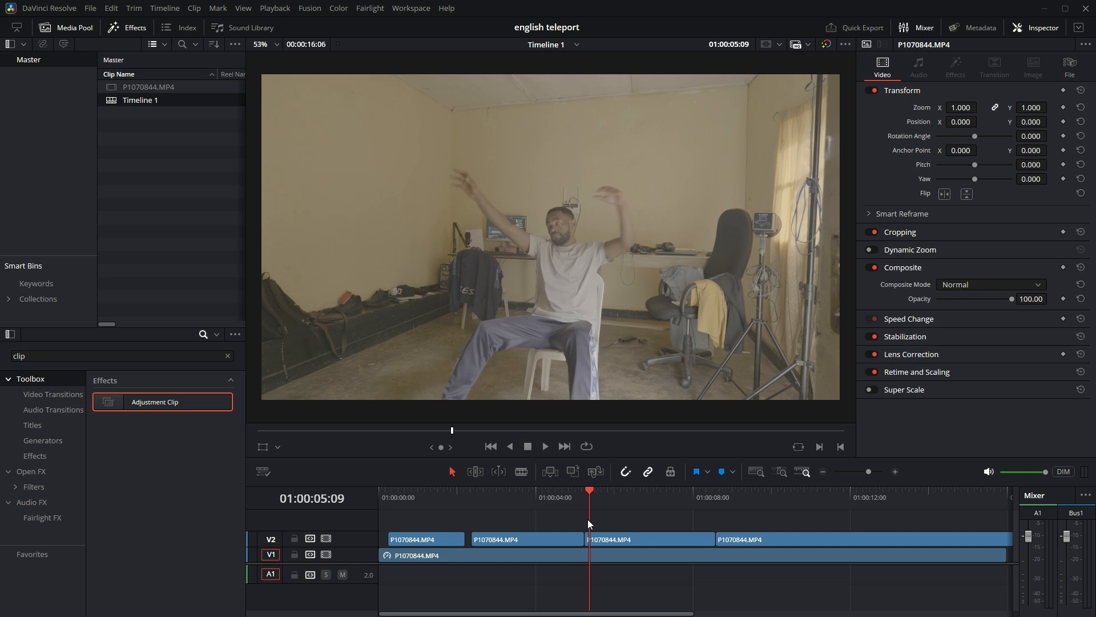
pyautogui.moveTo(660, 512); pyautogui.dragTo(752, 536)
pyautogui.click(752, 512)
# Move the last V2 clip 4 frames later to open a gap before the landing close to the camera.
pyautogui.click(724, 490)
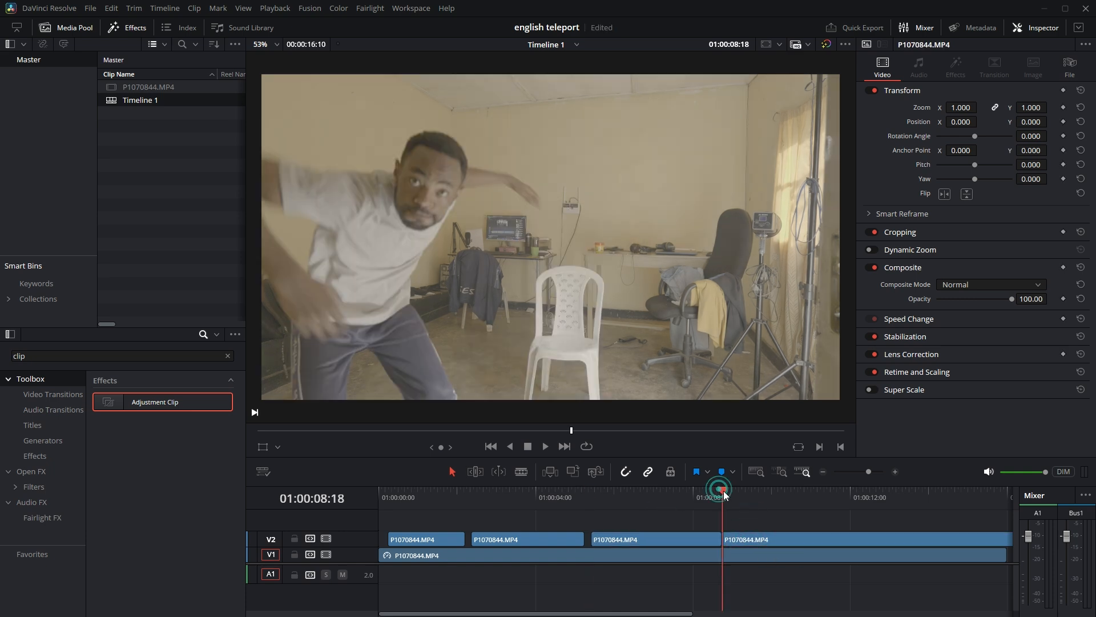
pyautogui.press('Right')
pyautogui.press('Right')
pyautogui.press('Right')
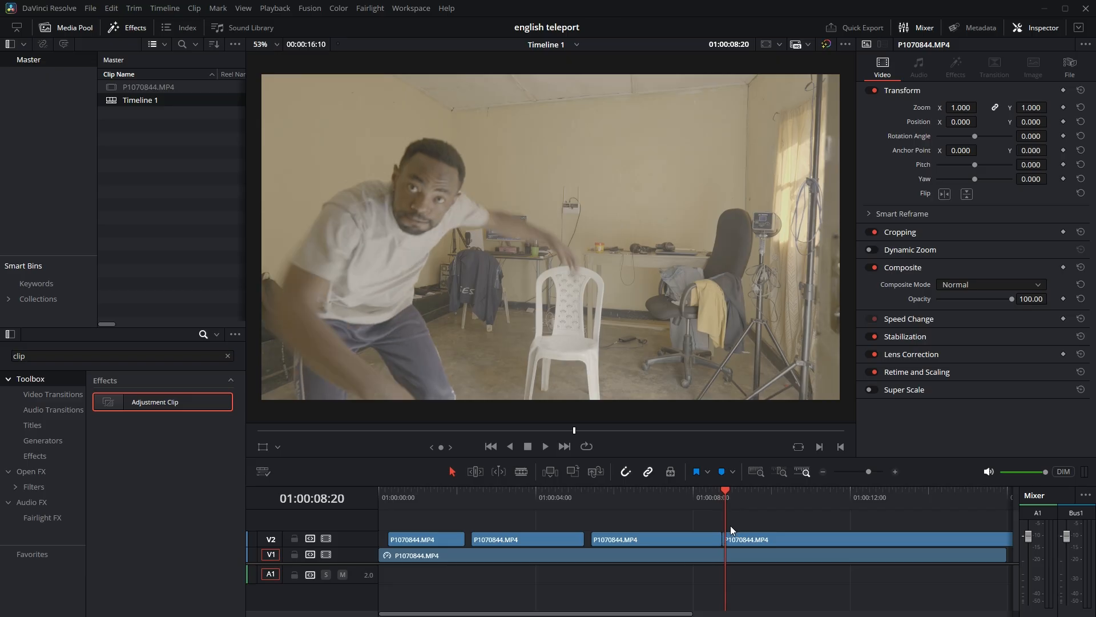
pyautogui.moveTo(740, 535); pyautogui.dragTo(743, 536)
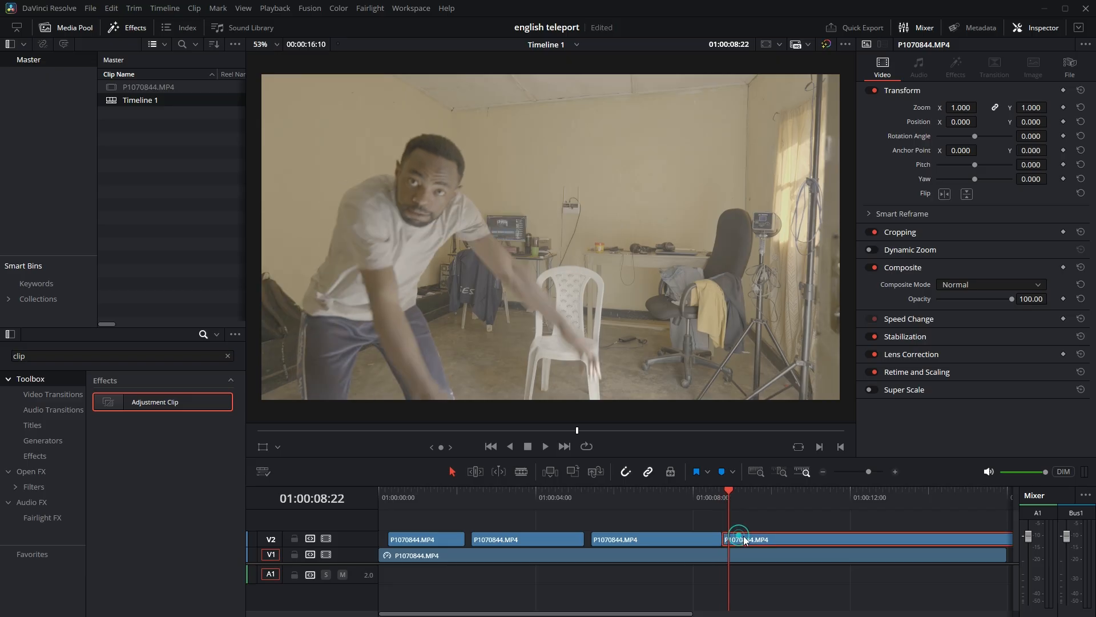
pyautogui.click(777, 517)
# Extend the start of the first V2 clip one frame earlier, to 01:00:00:05.
pyautogui.moveTo(406, 489); pyautogui.dragTo(374, 489)
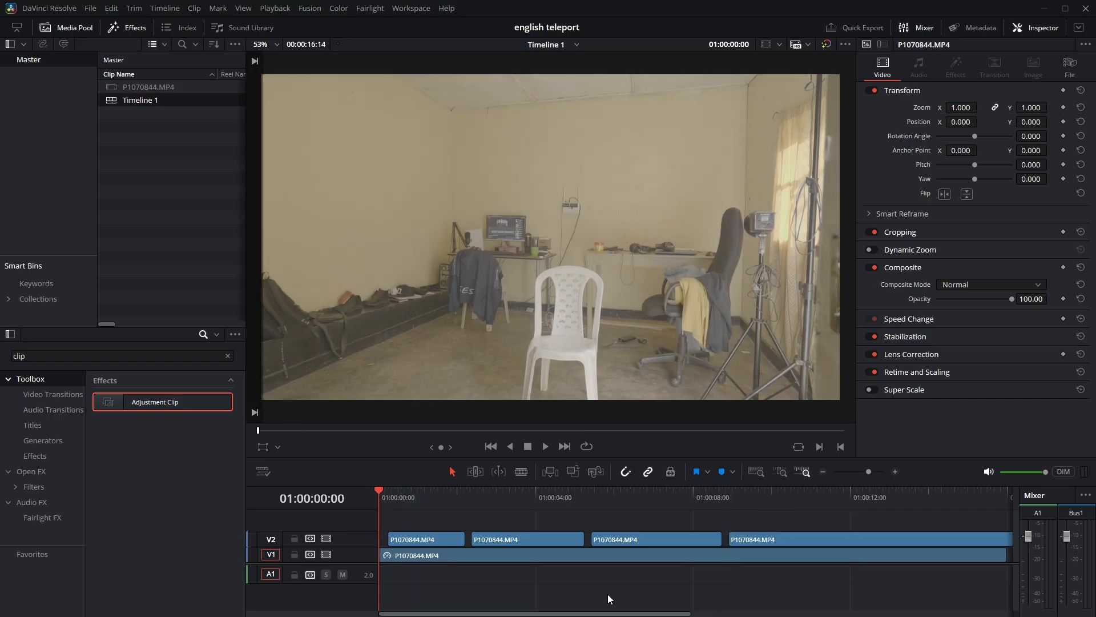
pyautogui.scroll(5, 405, 554)
pyautogui.click(440, 540)
pyautogui.click(414, 490)
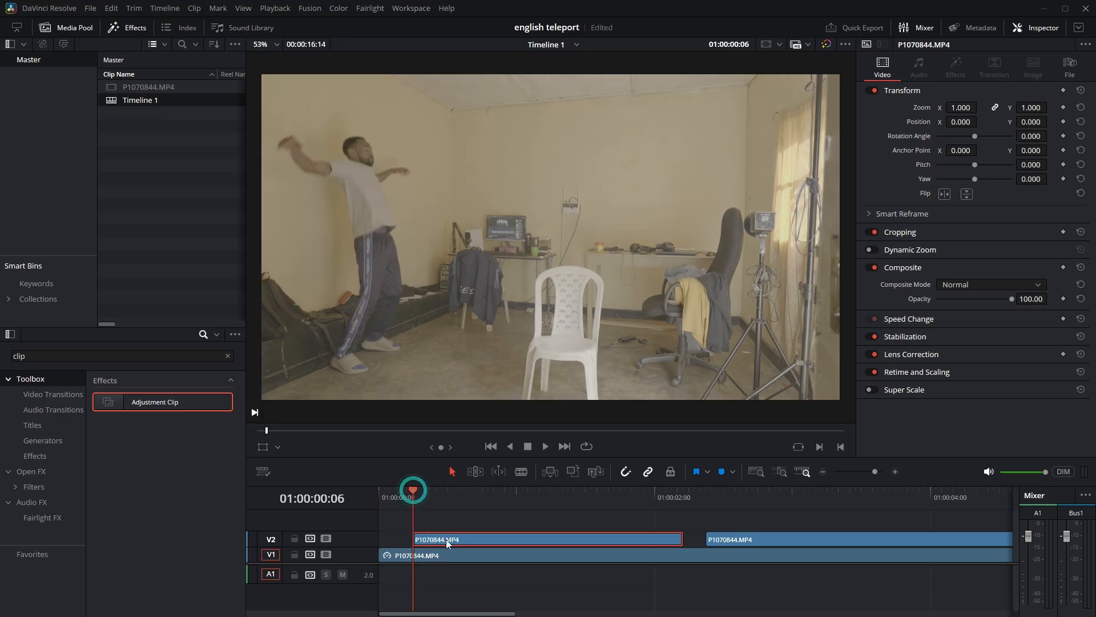
pyautogui.scroll(5, 427, 560)
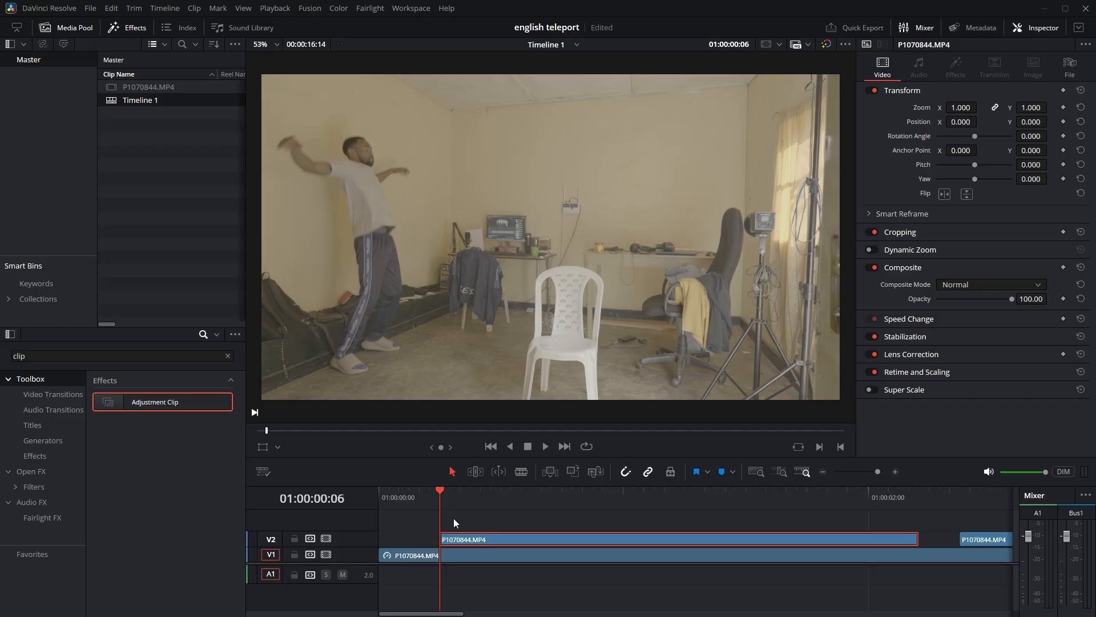
pyautogui.moveTo(440, 488); pyautogui.dragTo(440, 489)
pyautogui.press('Left')
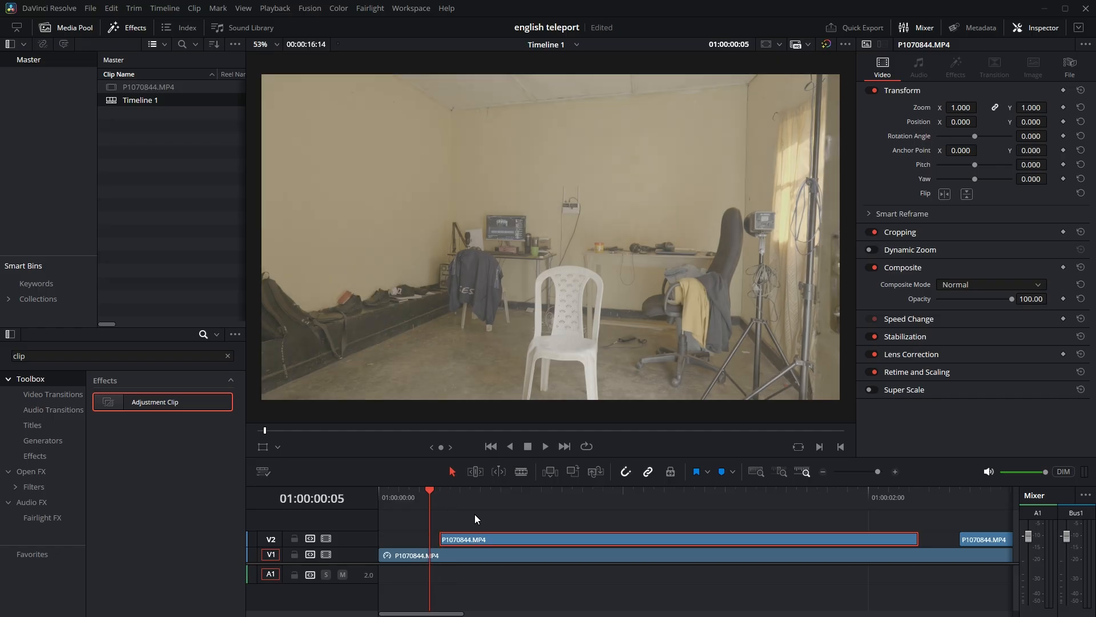
pyautogui.moveTo(440, 535); pyautogui.dragTo(431, 540)
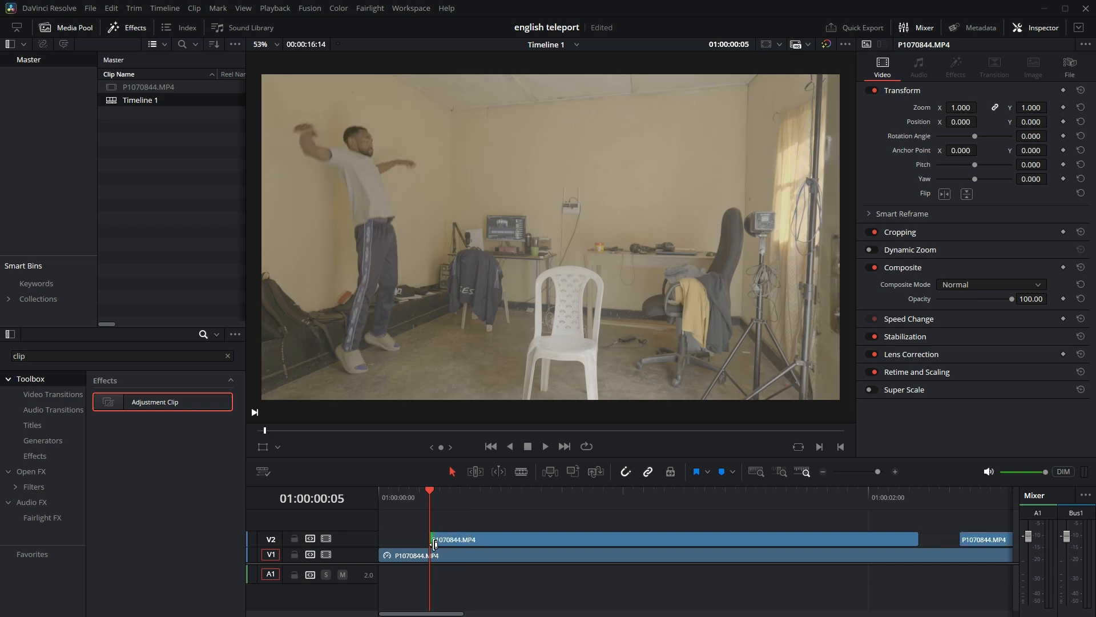
# Split off the first frame of the first V2 clip and turn that one-frame piece into a freeze frame.
pyautogui.click(520, 472)
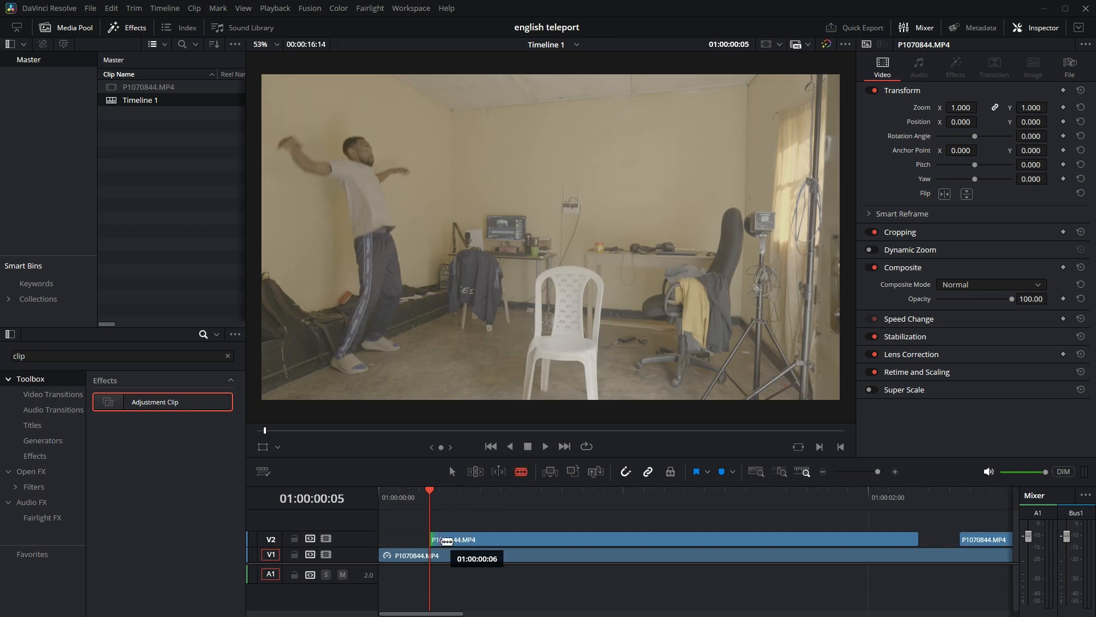
pyautogui.click(439, 539)
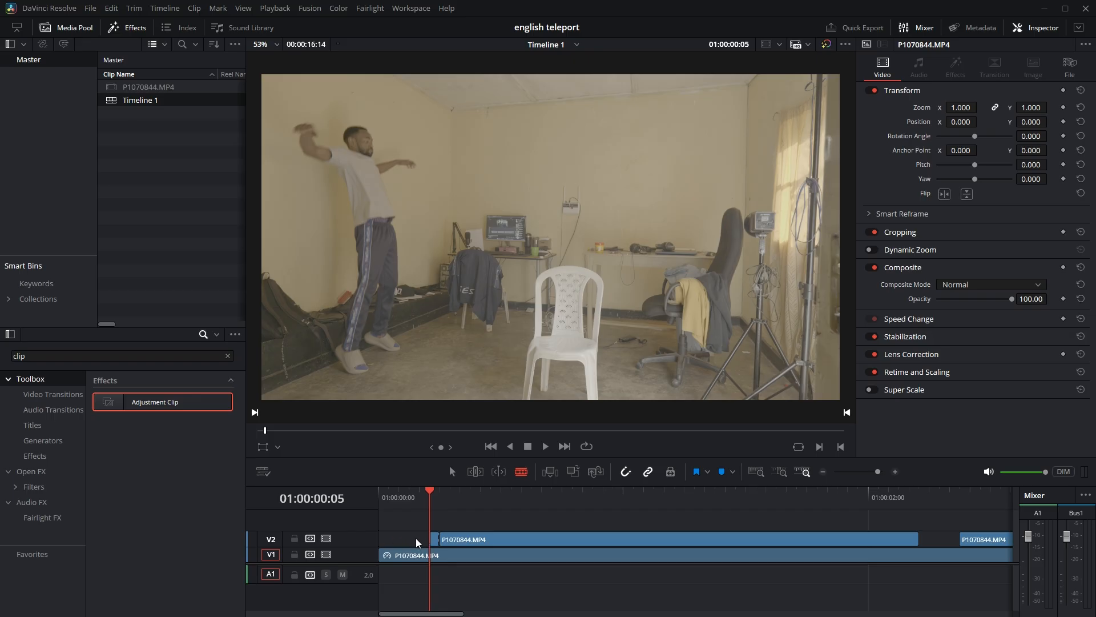
pyautogui.click(452, 471)
pyautogui.click(434, 539)
pyautogui.rightClick(434, 539)
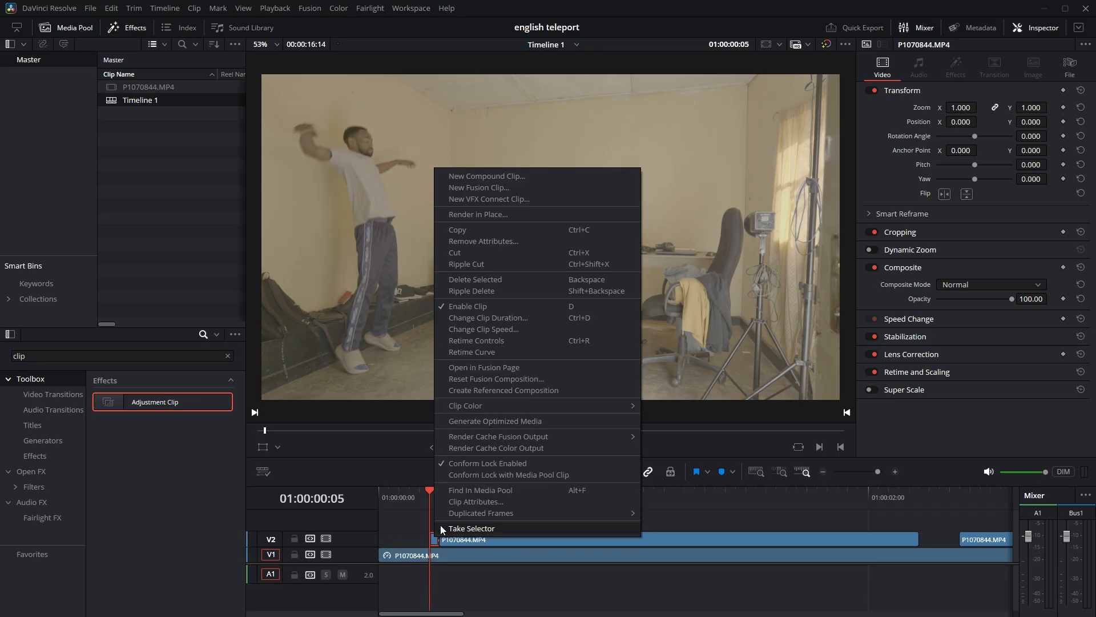
pyautogui.click(513, 330)
pyautogui.click(481, 421)
pyautogui.click(514, 506)
# Extend the V2 freeze-frame piece back to the timeline start at 01:00:00:00.
pyautogui.scroll(4, 428, 548)
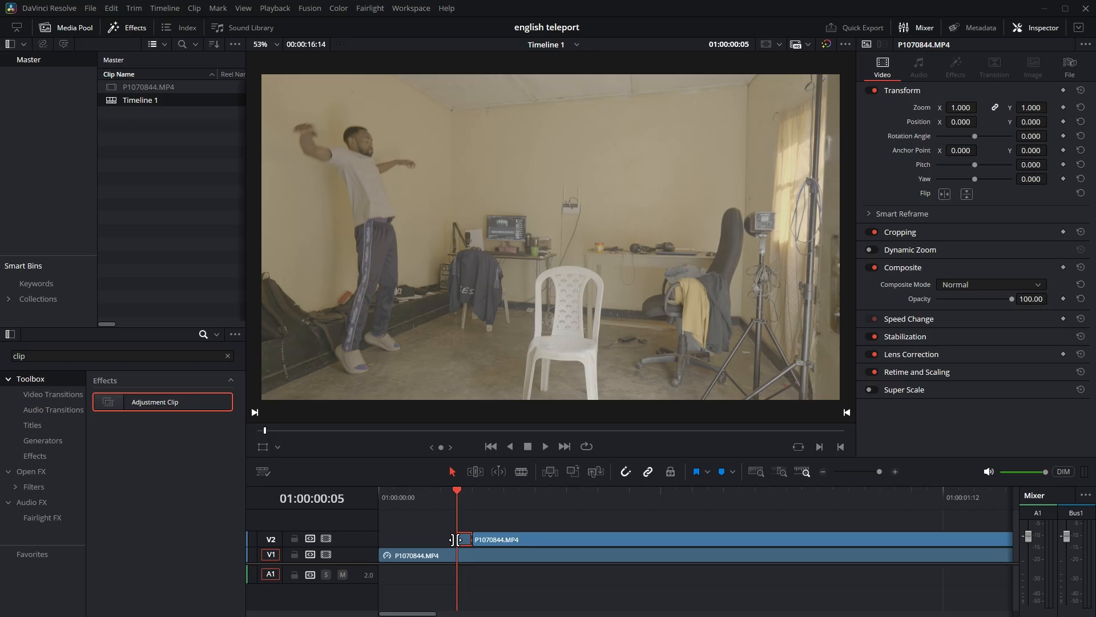
pyautogui.press('Left')
pyautogui.press('Left')
pyautogui.press('Left')
pyautogui.moveTo(458, 539); pyautogui.dragTo(379, 538)
# Play back the opening several times to check the change from the frozen jump pose to the first landing.
pyautogui.moveTo(402, 492); pyautogui.dragTo(330, 491)
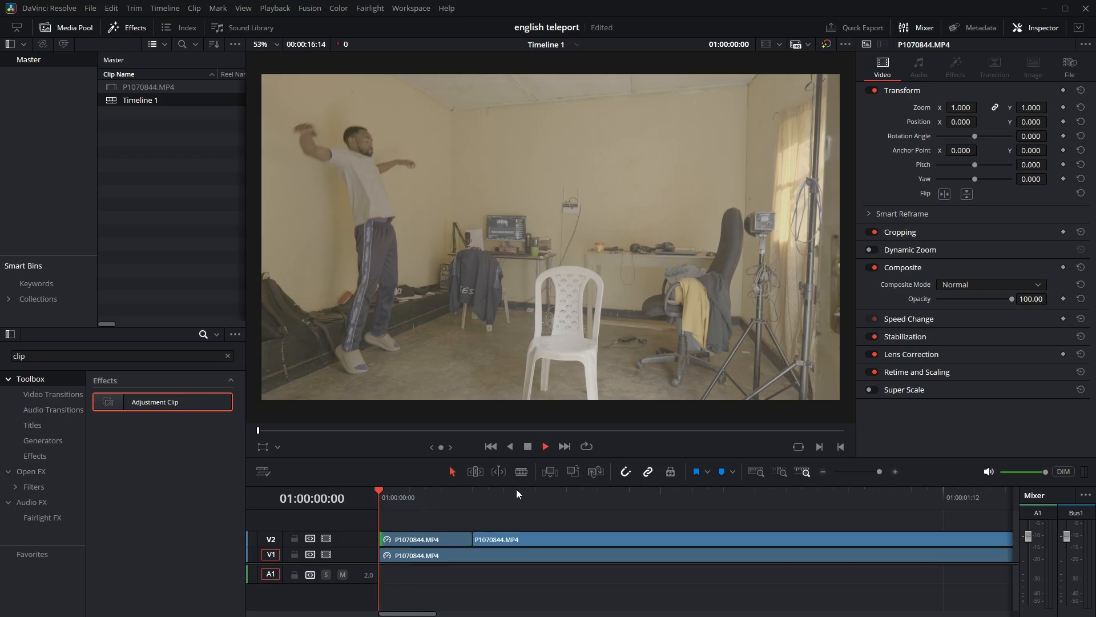
pyautogui.press('space')
pyautogui.press('space')
pyautogui.moveTo(452, 493); pyautogui.dragTo(350, 492)
pyautogui.press('space')
pyautogui.press('space')
pyautogui.moveTo(446, 496); pyautogui.dragTo(357, 492)
pyautogui.press('space')
pyautogui.moveTo(458, 498); pyautogui.dragTo(341, 502)
pyautogui.press('space')
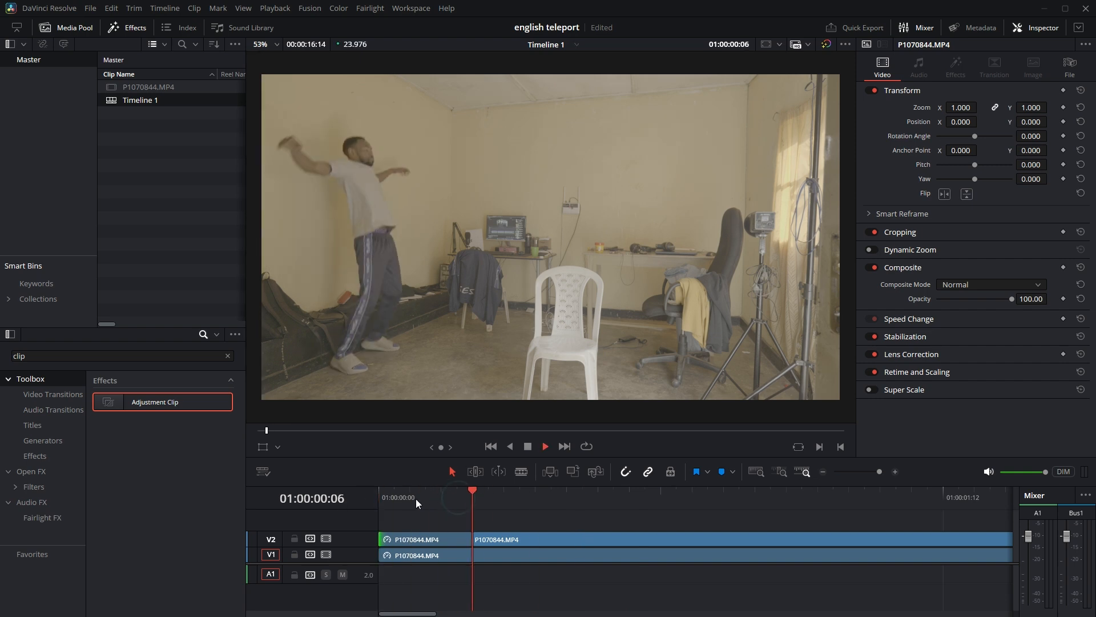
pyautogui.press('space')
pyautogui.moveTo(432, 493); pyautogui.dragTo(354, 494)
pyautogui.press('space')
pyautogui.press('space')
# Examine the gaps between the V2 landing clips, starting from the end of the first landing clip at 01:00:02:05.
pyautogui.scroll(-1, 636, 589)
pyautogui.scroll(-3, 635, 585)
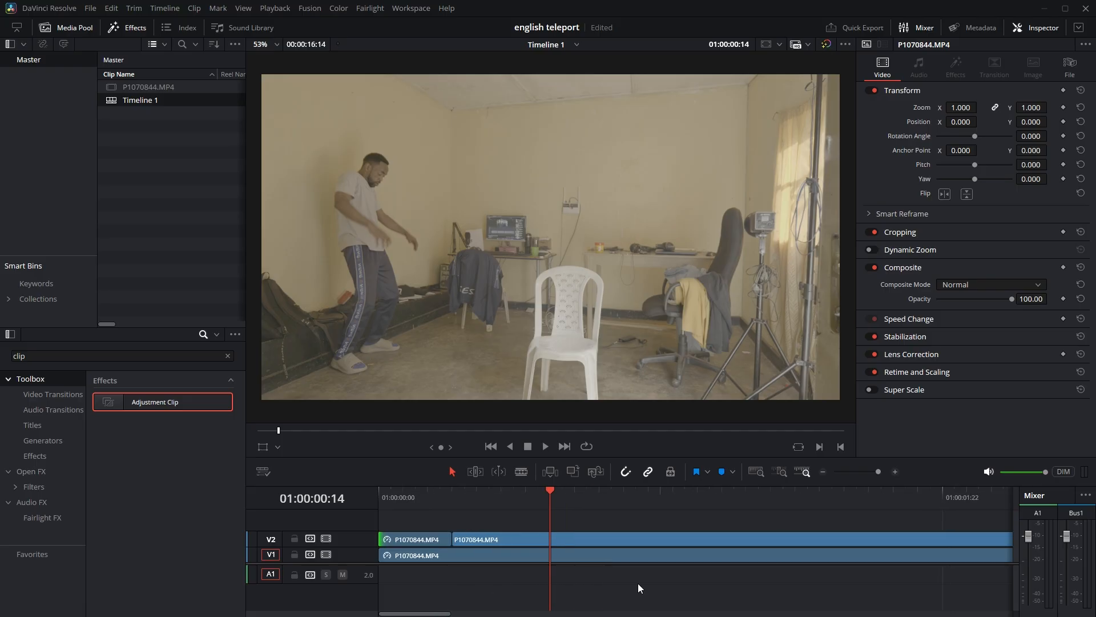
pyautogui.click(722, 496)
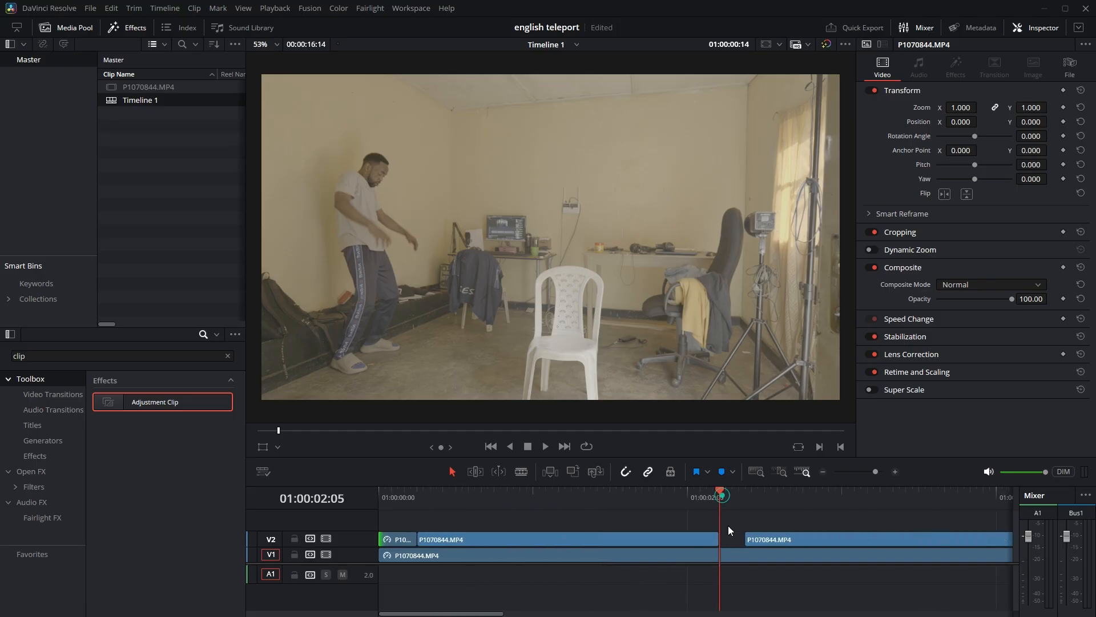
pyautogui.scroll(3, 732, 546)
pyautogui.scroll(1, 739, 548)
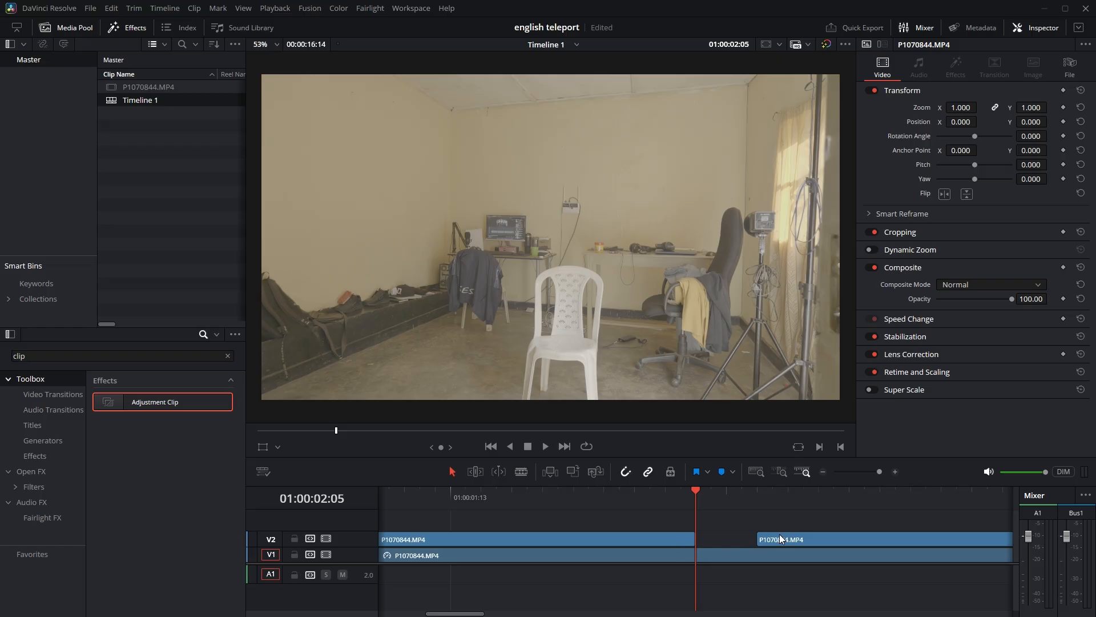
pyautogui.scroll(-5, 839, 543)
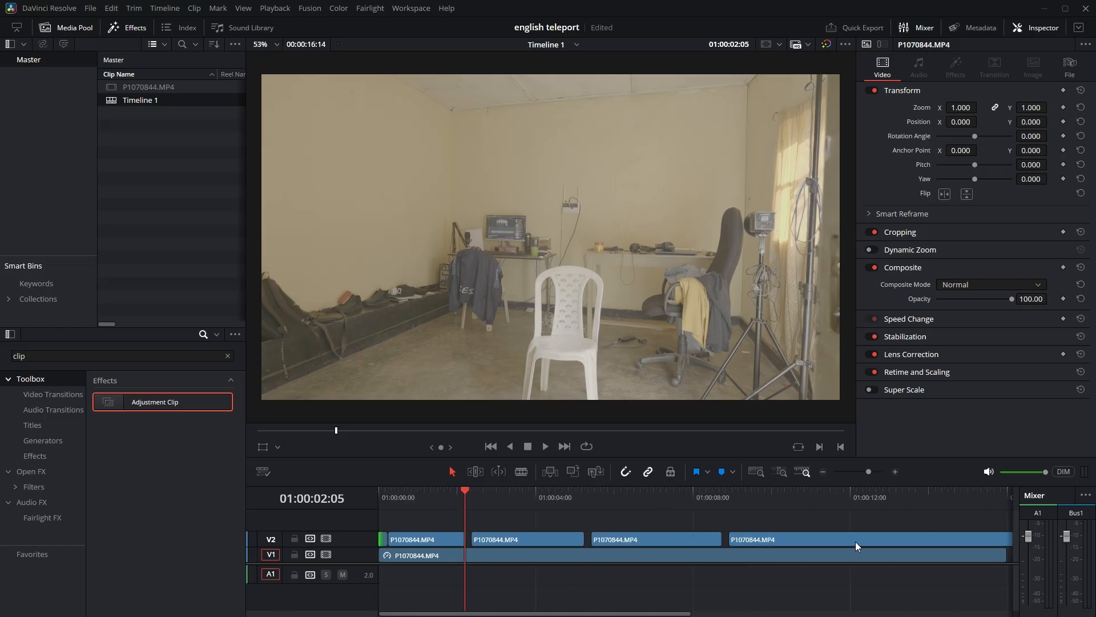
pyautogui.click(575, 541)
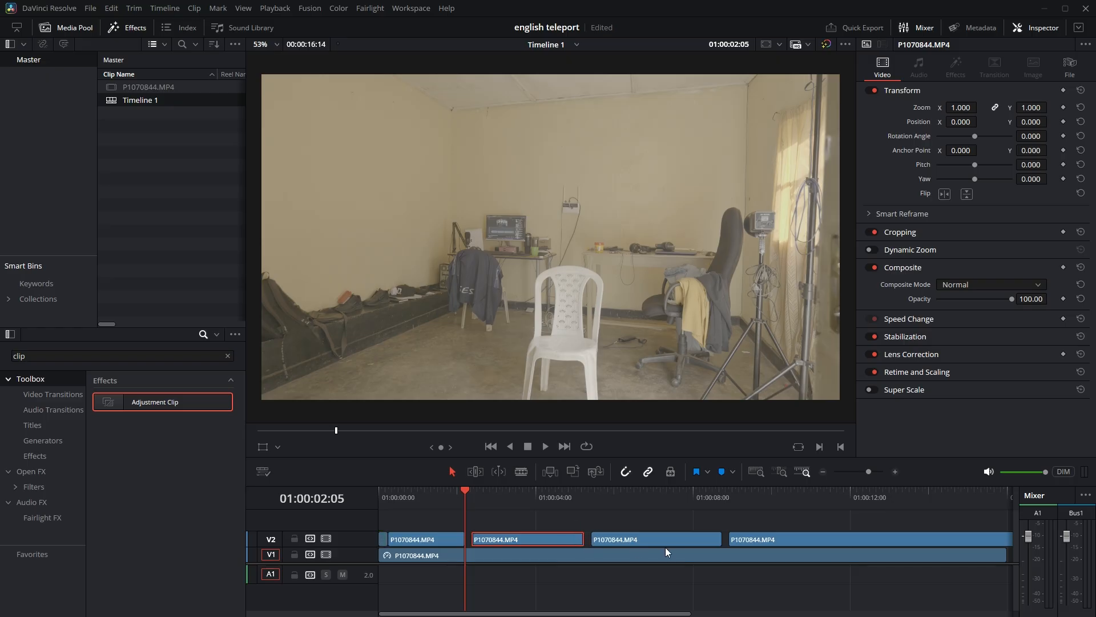
pyautogui.click(701, 543)
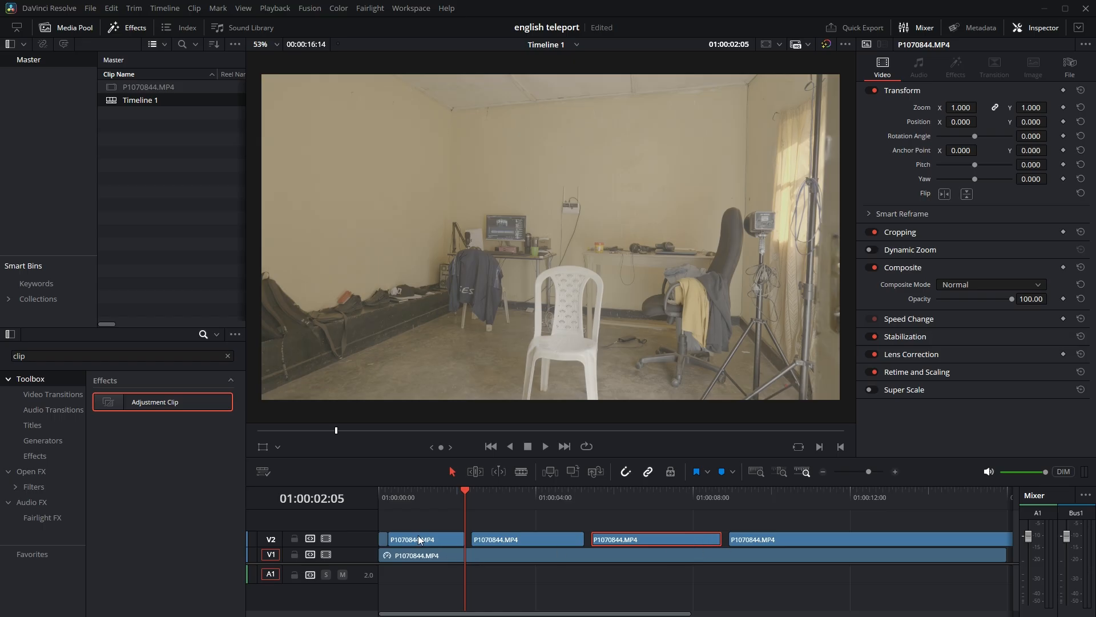
# Extend the end of the first landing clip on V2 by one frame to 01:00:02:06 and split off that last frame.
pyautogui.scroll(10, 394, 531)
pyautogui.scroll(3, 680, 549)
pyautogui.click(696, 489)
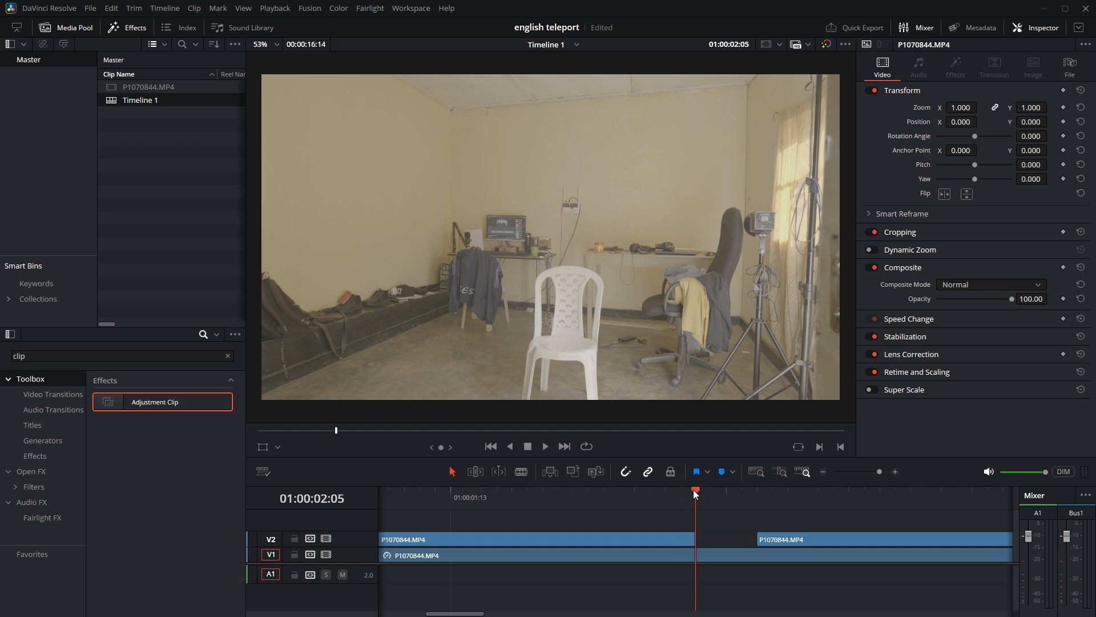
pyautogui.press('Right')
pyautogui.moveTo(700, 539); pyautogui.dragTo(706, 541)
pyautogui.click(520, 471)
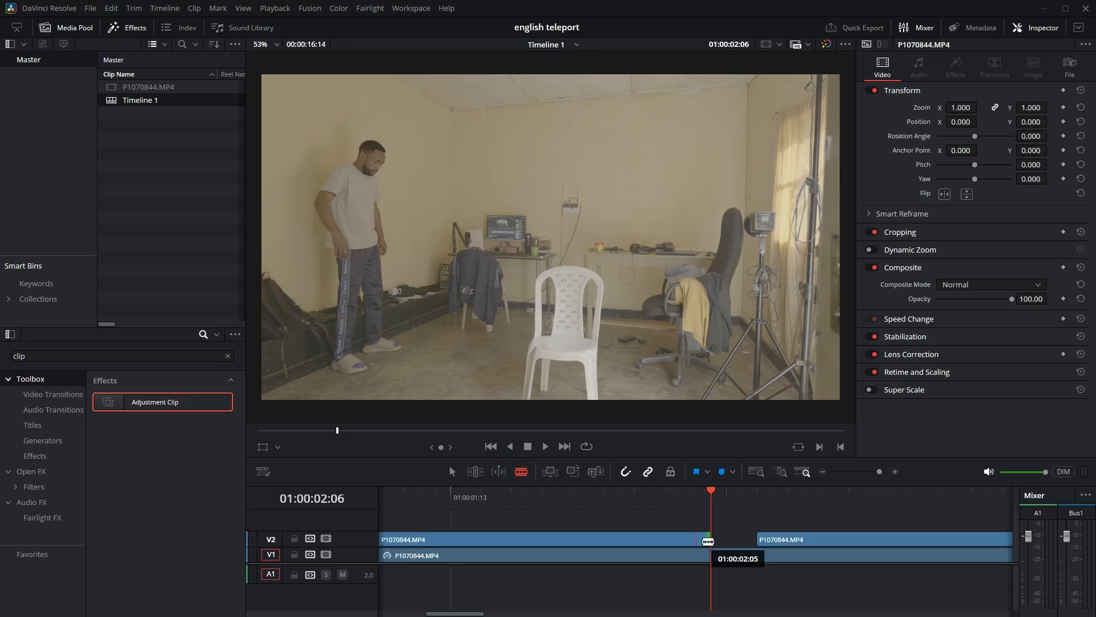
pyautogui.click(703, 540)
# Turn the one-frame piece after the first landing clip into a freeze frame and extend it to the start of the second landing clip.
pyautogui.click(452, 472)
pyautogui.rightClick(704, 541)
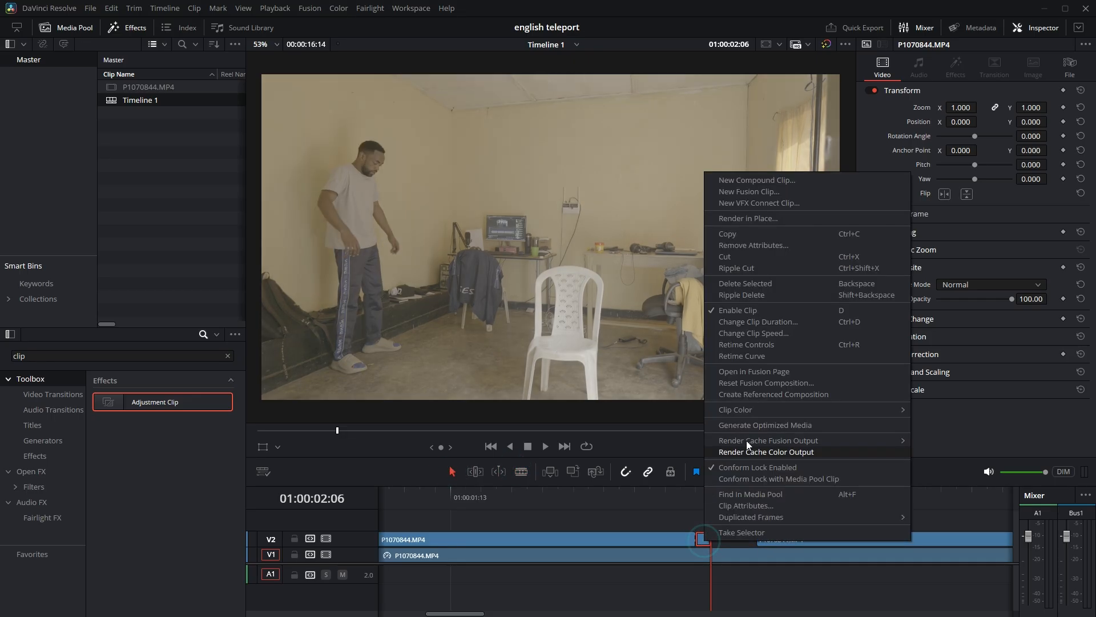
pyautogui.click(782, 333)
pyautogui.click(750, 422)
pyautogui.click(780, 508)
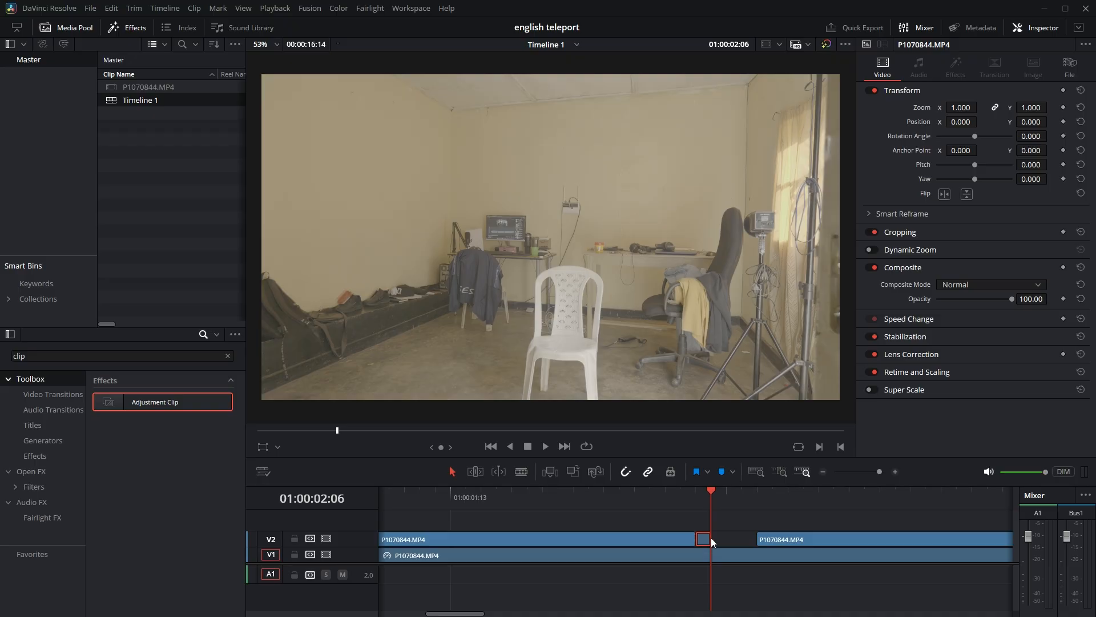
pyautogui.moveTo(712, 538); pyautogui.dragTo(756, 539)
# Play back the filled gap between the first and second landing clips to check the frozen standing pose.
pyautogui.moveTo(729, 491); pyautogui.dragTo(622, 487)
pyautogui.press('space')
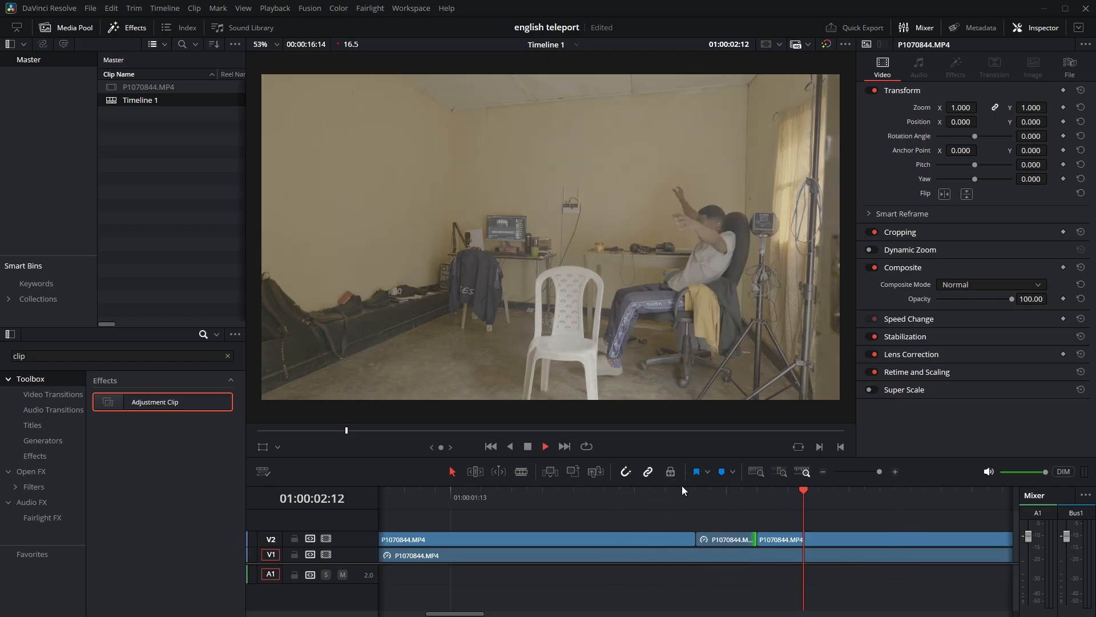
pyautogui.moveTo(694, 488); pyautogui.dragTo(711, 490)
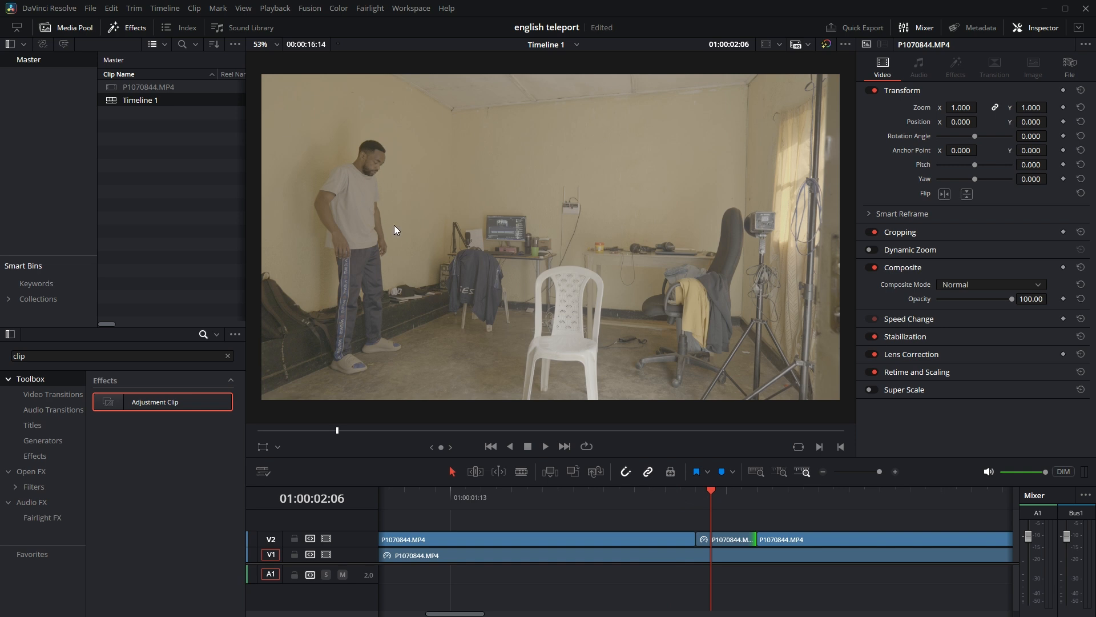
# Extend the end of the second landing clip on V2 by one frame to 01:00:05:07 and split off that last frame.
pyautogui.scroll(-3, 694, 553)
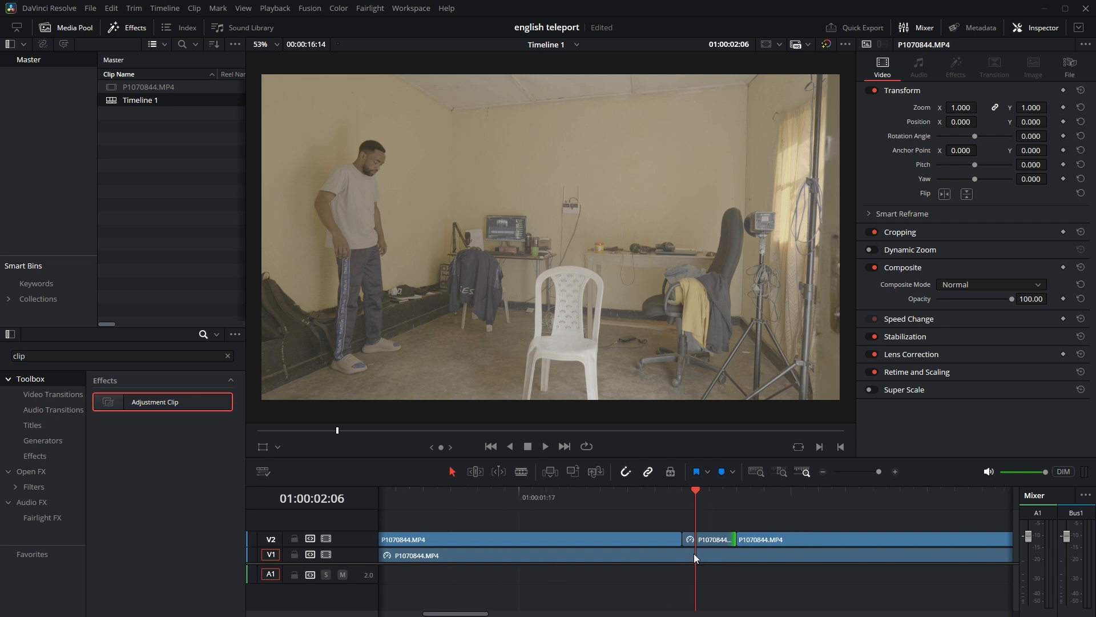
pyautogui.scroll(-3, 699, 554)
pyautogui.click(761, 492)
pyautogui.scroll(3, 752, 549)
pyautogui.scroll(1, 749, 549)
pyautogui.press('Right')
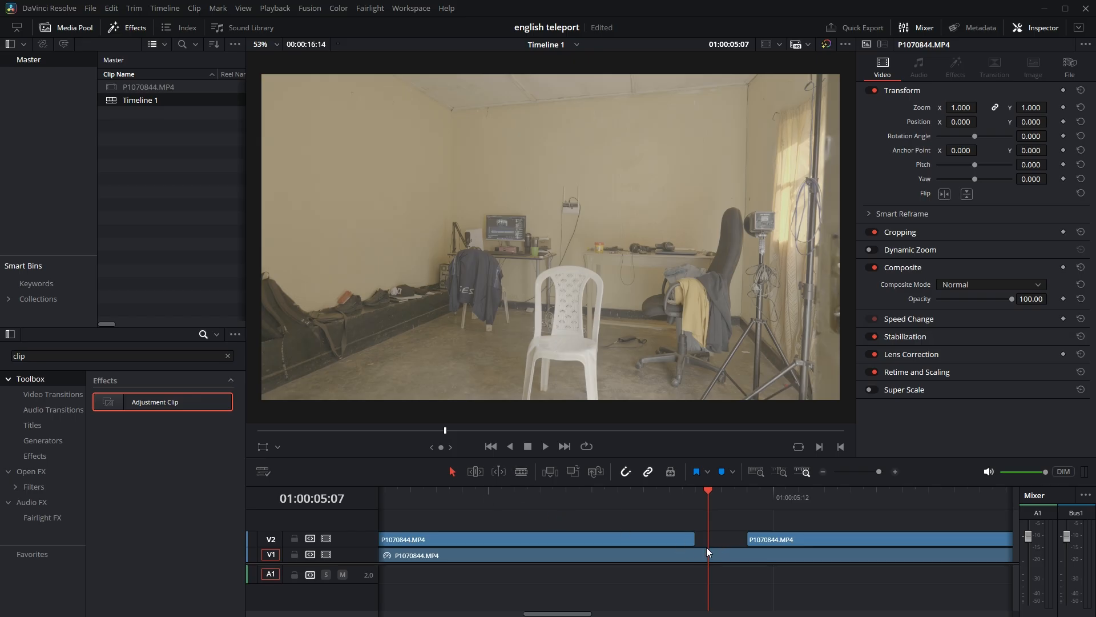
pyautogui.moveTo(694, 539); pyautogui.dragTo(707, 539)
pyautogui.click(522, 471)
pyautogui.click(700, 539)
# Turn the one-frame piece after the second landing clip into a freeze frame and extend it to the start of the third landing clip.
pyautogui.click(451, 470)
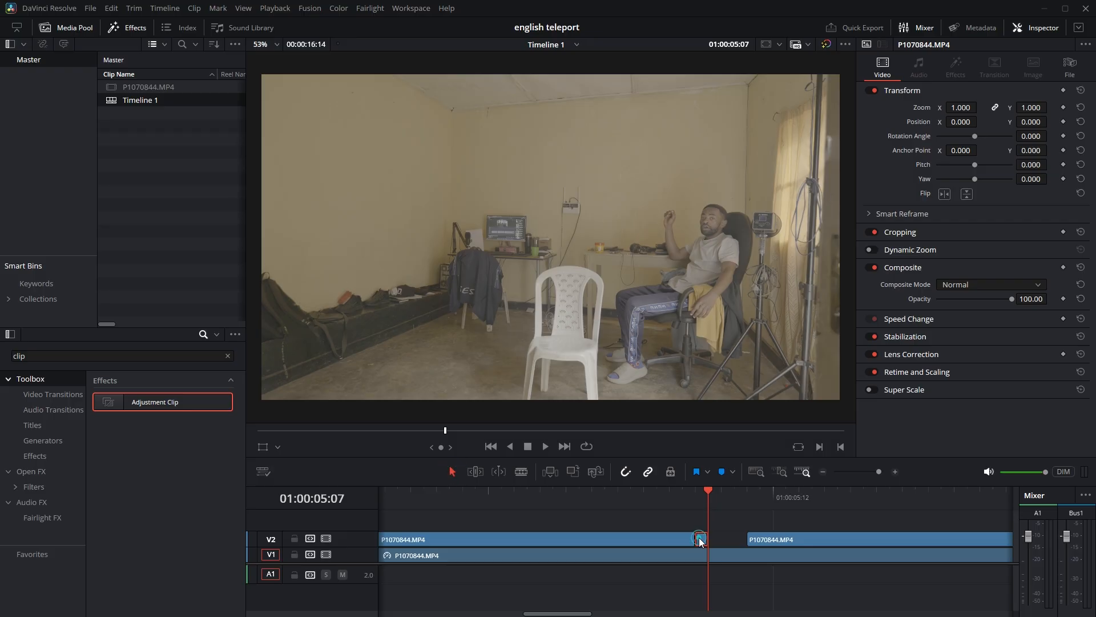
pyautogui.rightClick(700, 539)
pyautogui.click(766, 330)
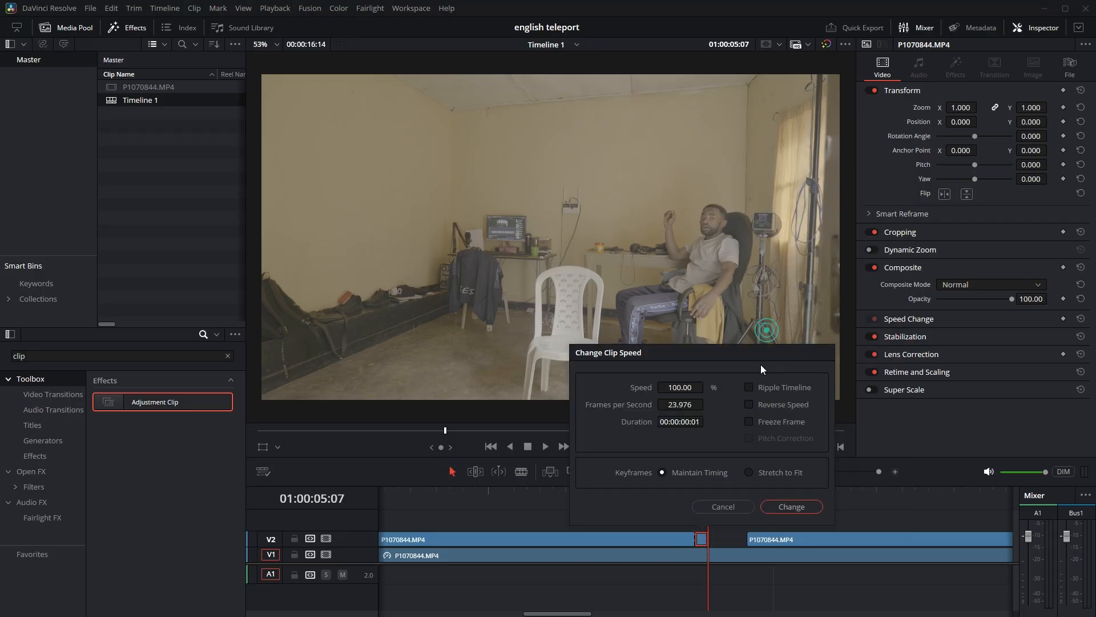
pyautogui.click(749, 421)
pyautogui.click(769, 504)
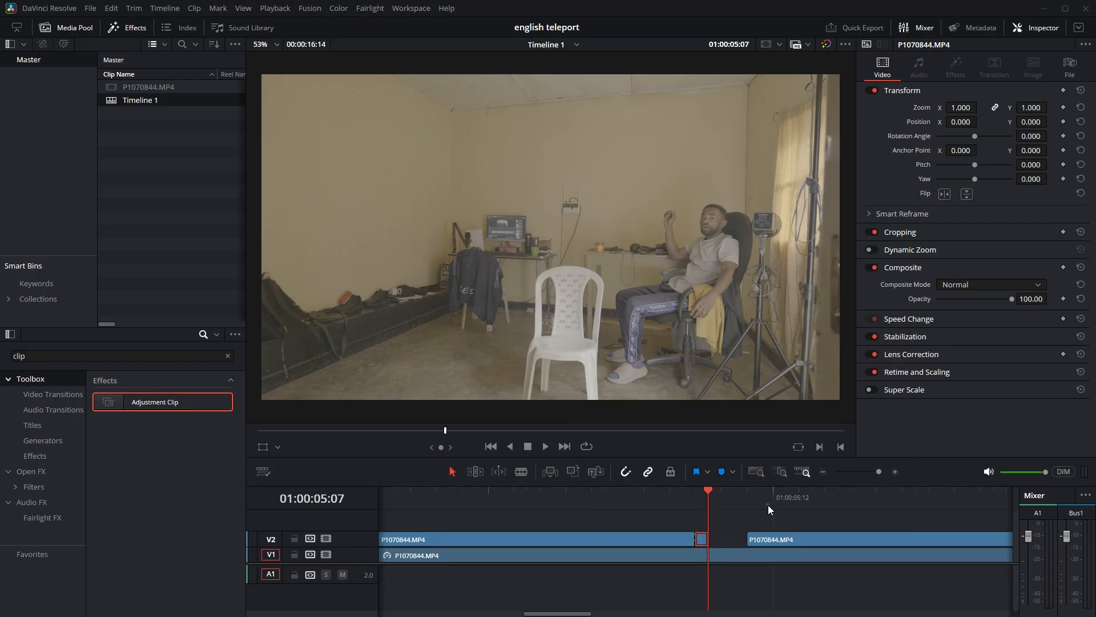
pyautogui.press('Right')
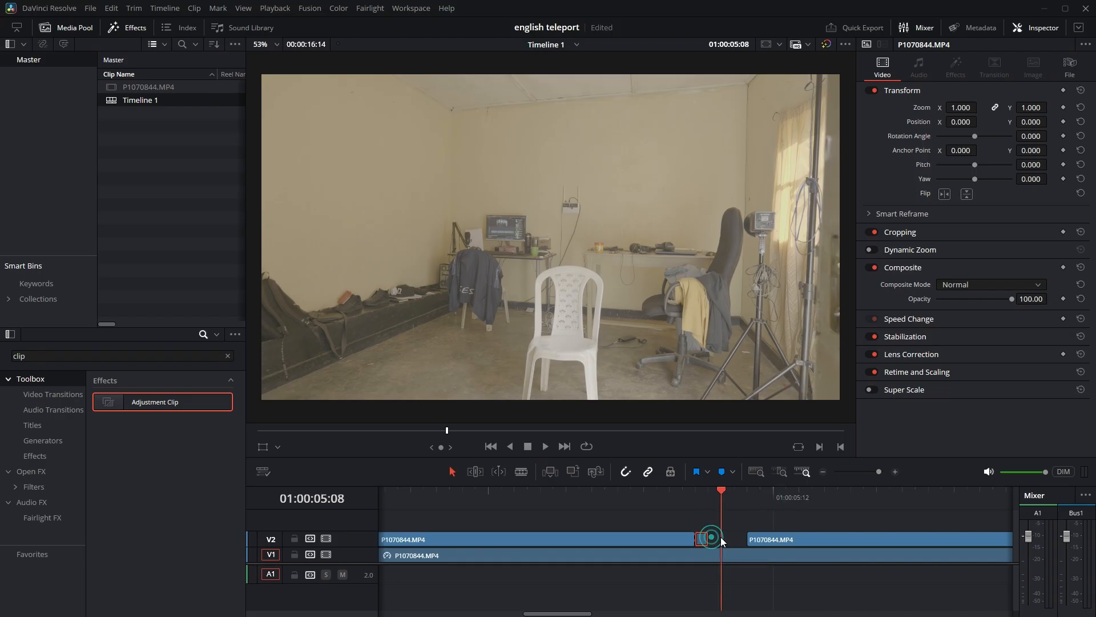
pyautogui.moveTo(715, 540); pyautogui.dragTo(745, 539)
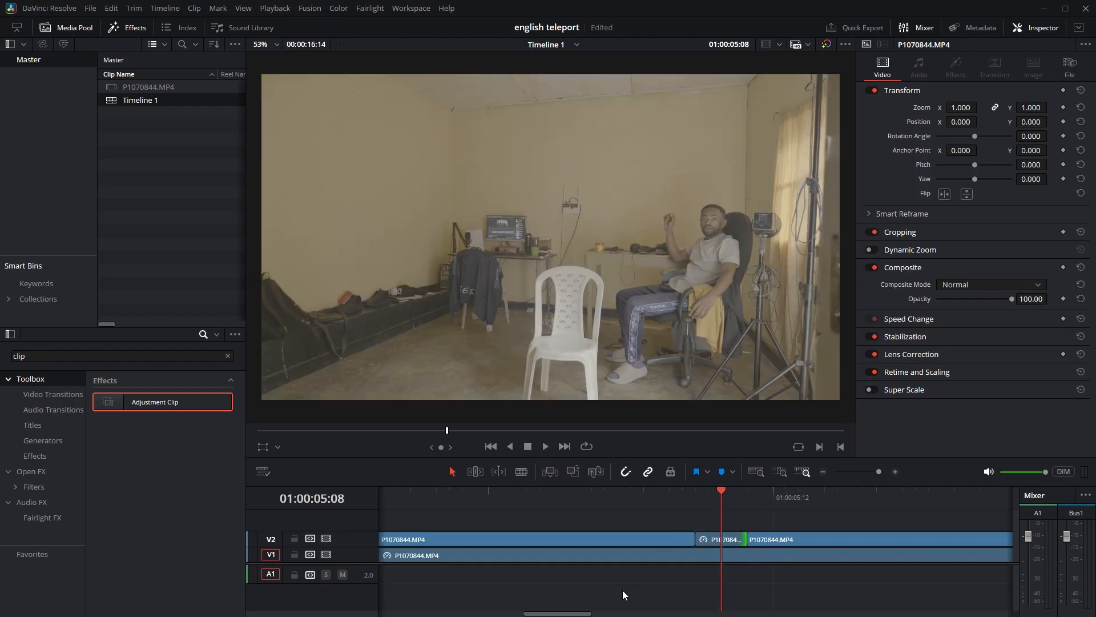
# Extend the end of the third landing clip on V2 by one frame to 01:00:08:19 and split off that last frame.
pyautogui.scroll(-10, 824, 596)
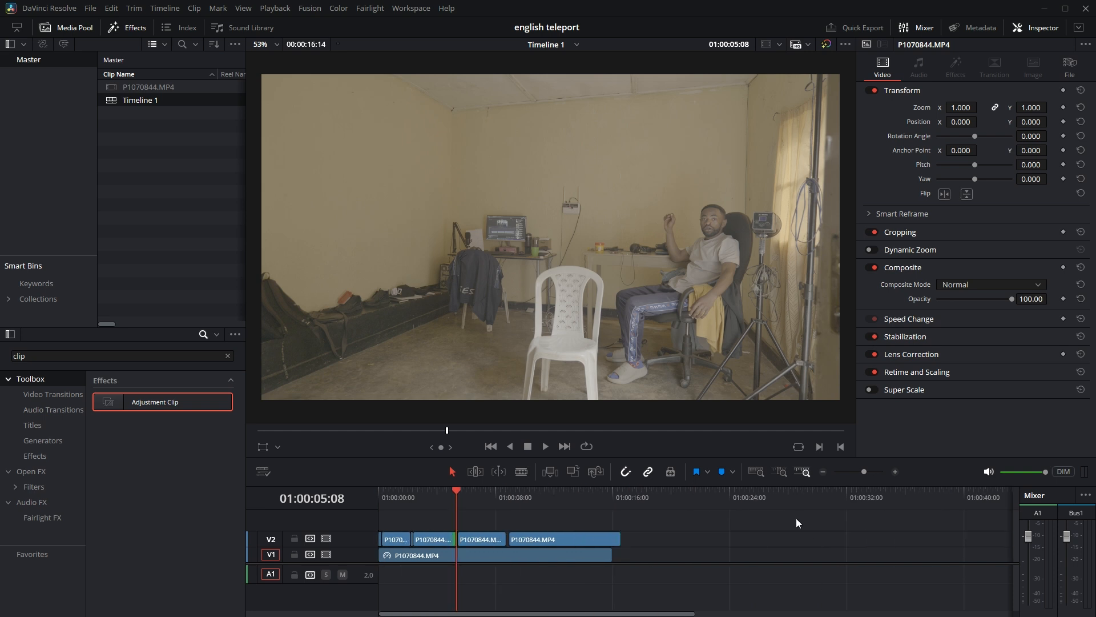
pyautogui.click(509, 496)
pyautogui.scroll(10, 513, 508)
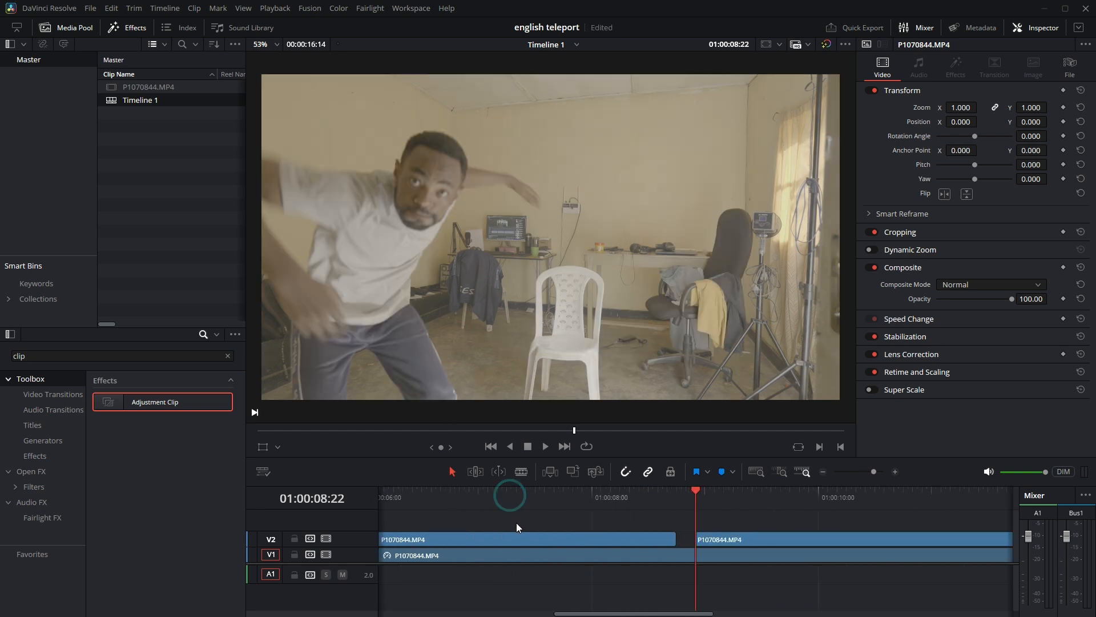
pyautogui.scroll(1, 639, 539)
pyautogui.click(658, 494)
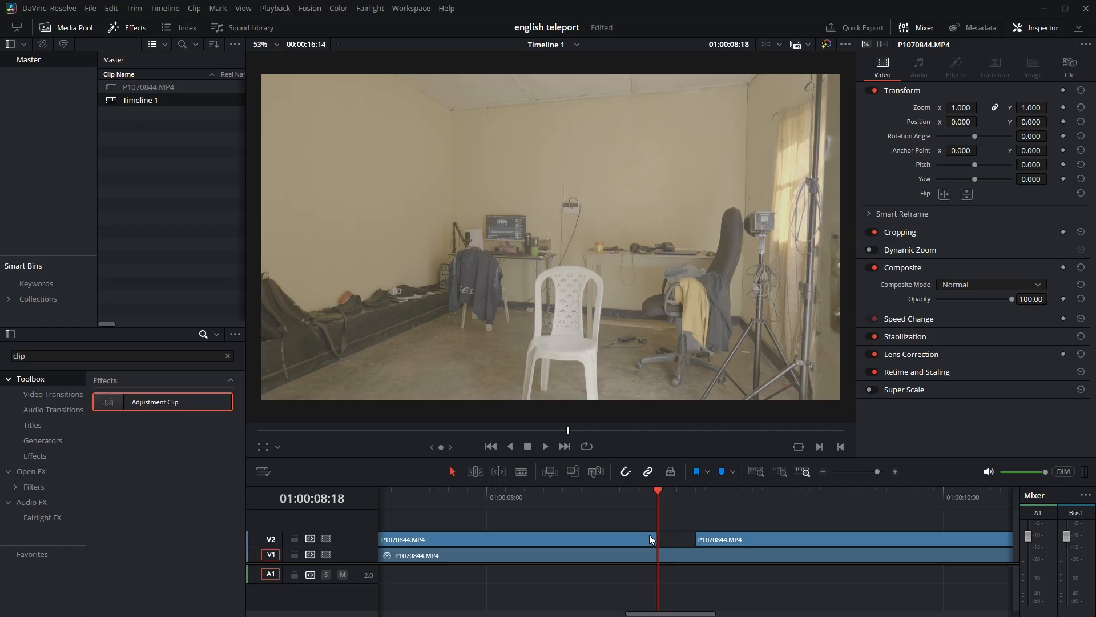
pyautogui.press('Right')
pyautogui.moveTo(656, 538); pyautogui.dragTo(666, 535)
pyautogui.click(521, 471)
pyautogui.click(657, 538)
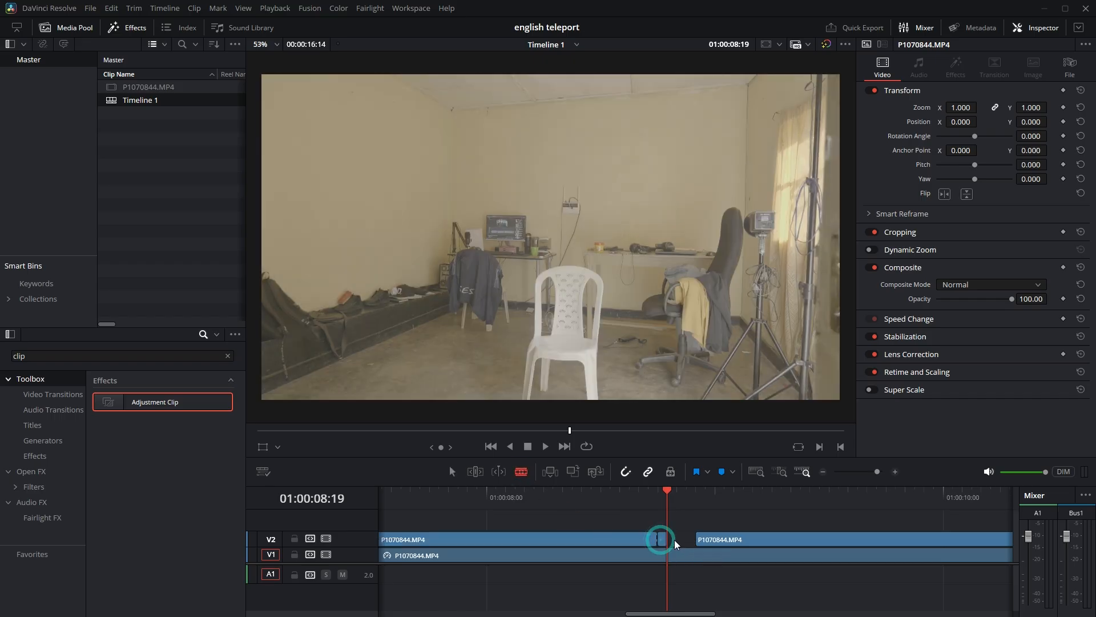
# Turn the one-frame piece after the third landing clip into a freeze frame and extend it to the start of the fourth landing clip.
pyautogui.click(453, 471)
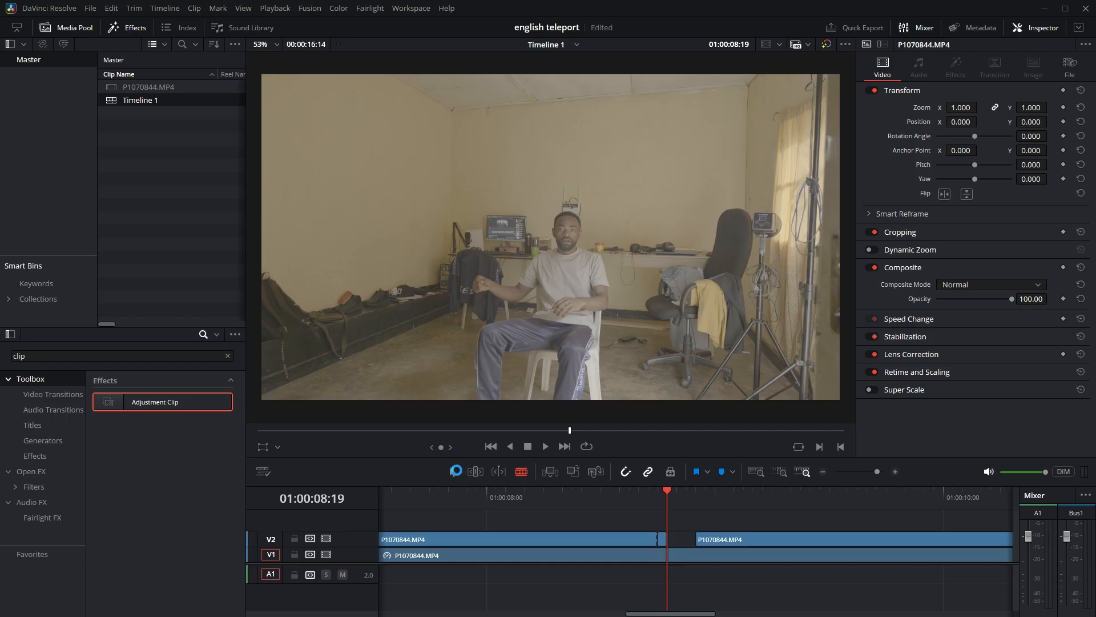
pyautogui.rightClick(663, 536)
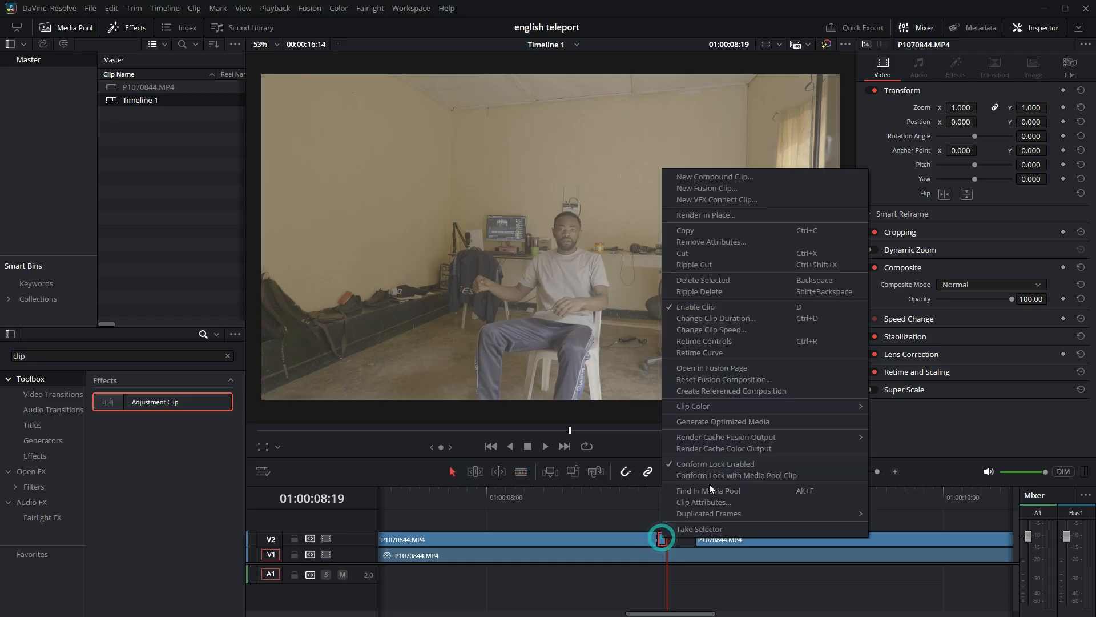
pyautogui.click(754, 330)
pyautogui.click(708, 422)
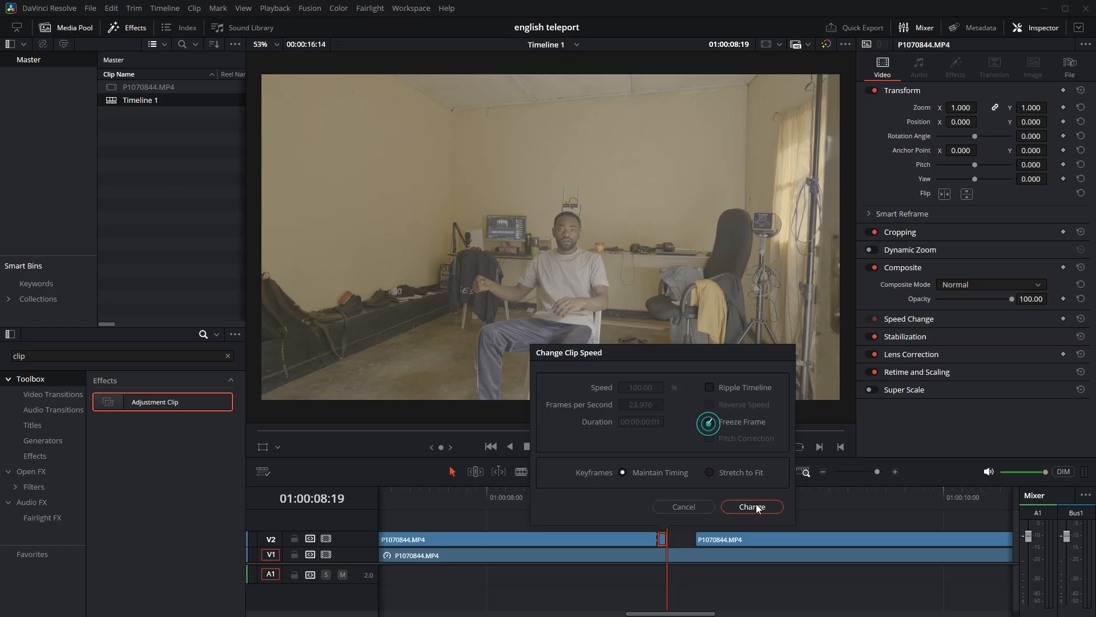
pyautogui.click(752, 506)
pyautogui.scroll(2, 666, 537)
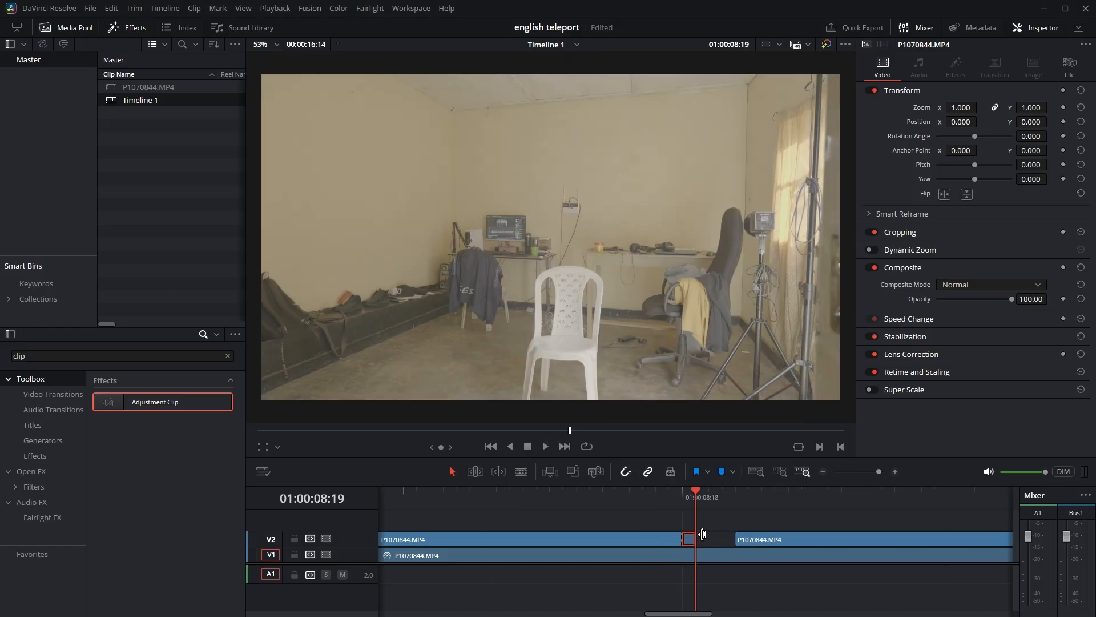
pyautogui.moveTo(698, 538); pyautogui.dragTo(734, 539)
# Convert the opening freeze-frame piece on V2, at 01:00:00:00, into a new Fusion clip.
pyautogui.scroll(-3, 699, 542)
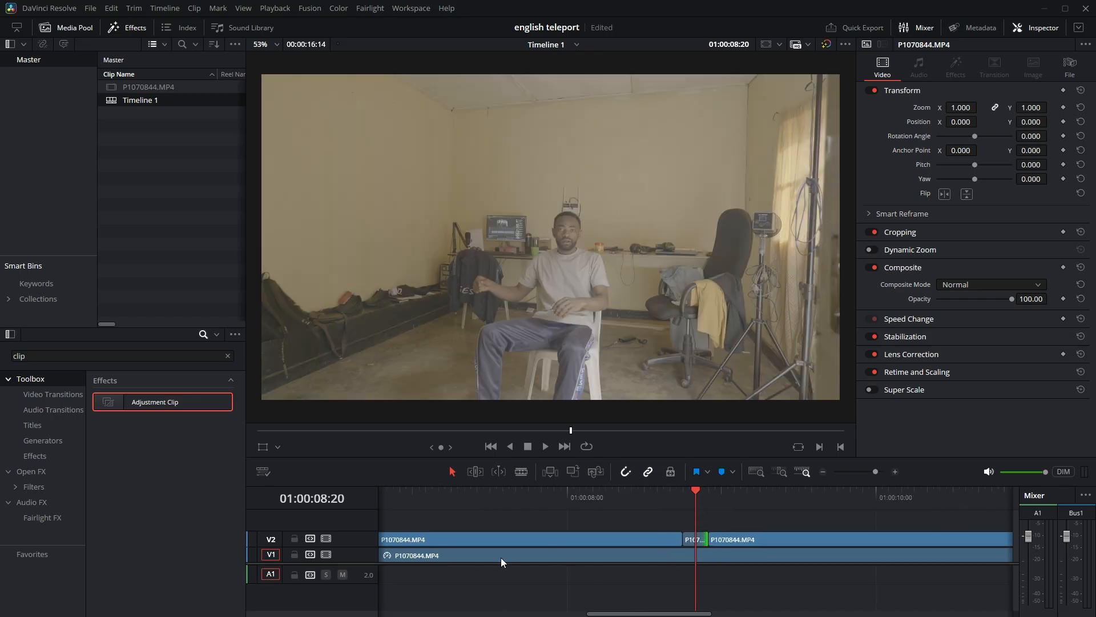
pyautogui.scroll(-8, 502, 553)
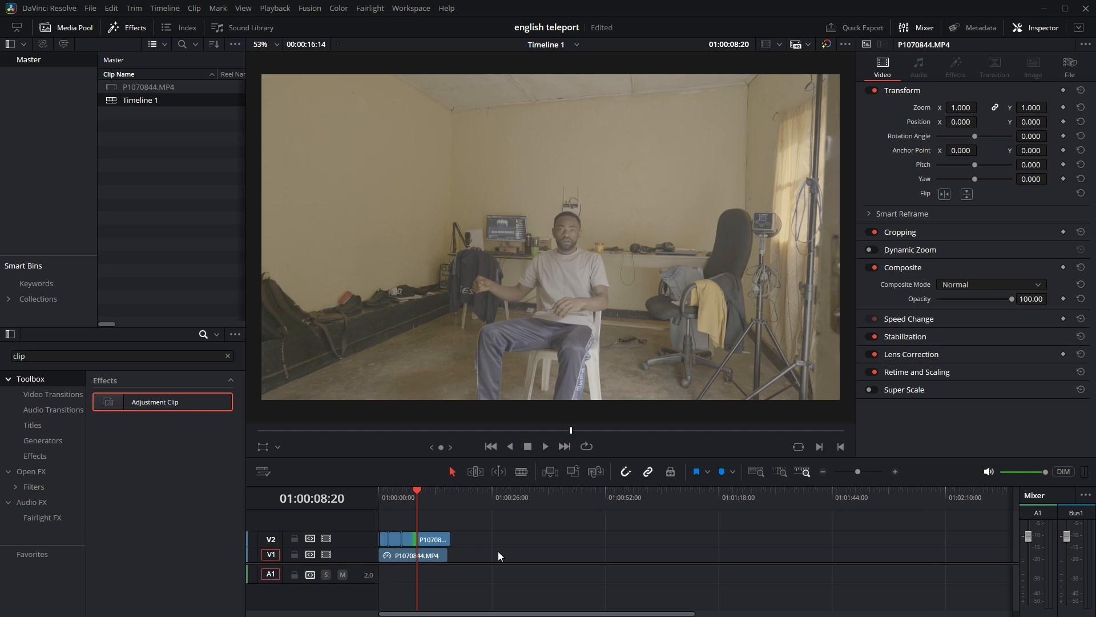
pyautogui.press('Home')
pyautogui.scroll(4, 389, 529)
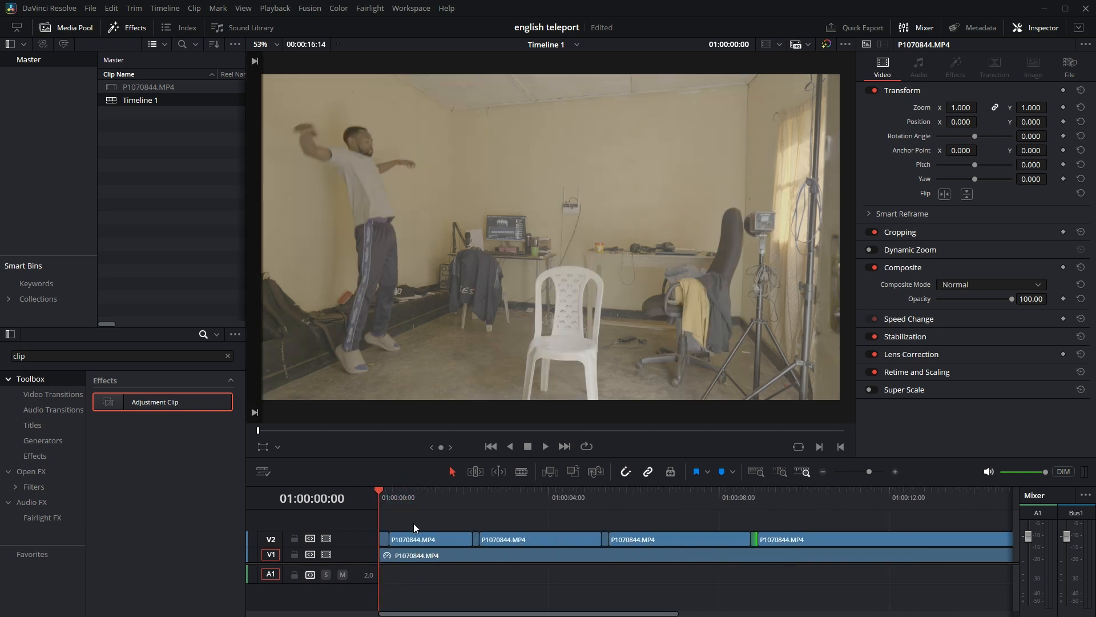
pyautogui.rightClick(383, 539)
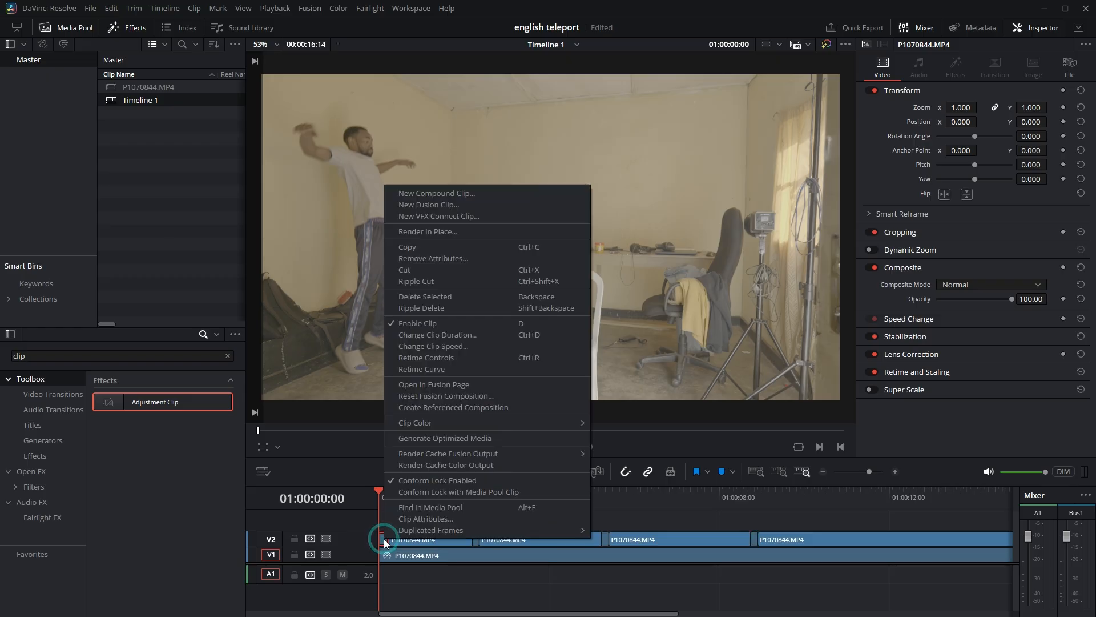
pyautogui.click(455, 207)
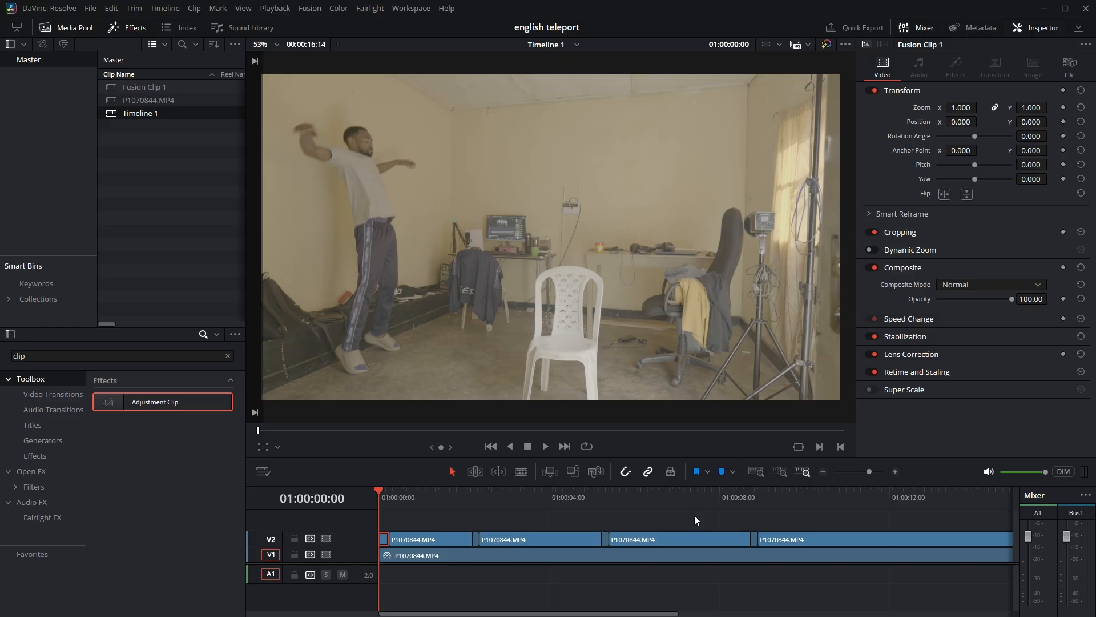
# Convert the freeze-frame piece between the first and second landing clips on V2 into a new Fusion clip.
pyautogui.click(477, 545)
pyautogui.rightClick(477, 546)
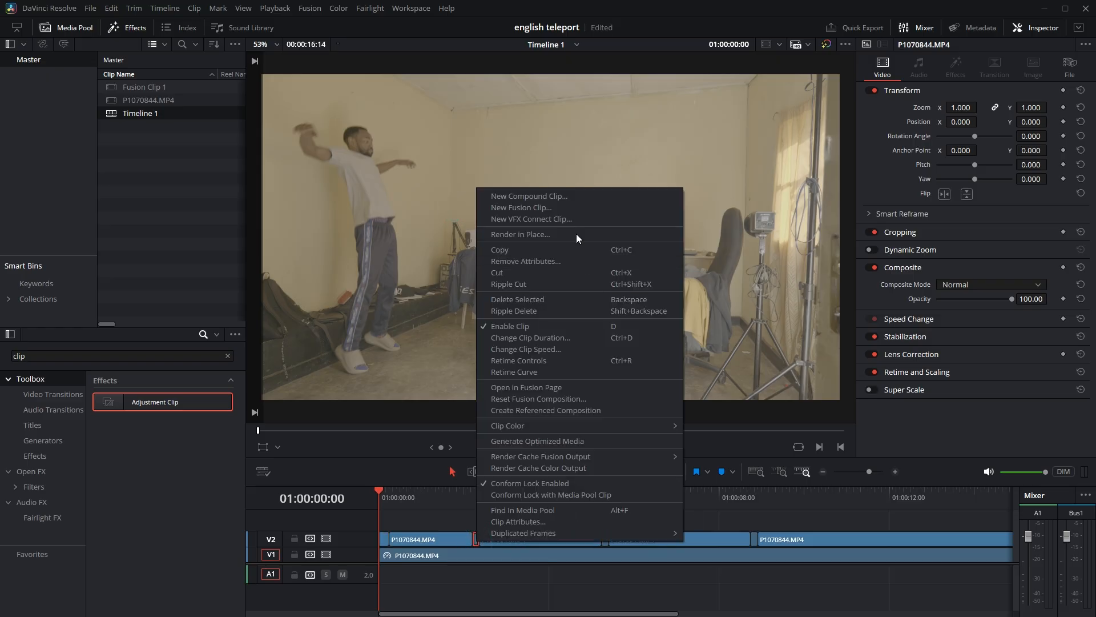
pyautogui.click(575, 210)
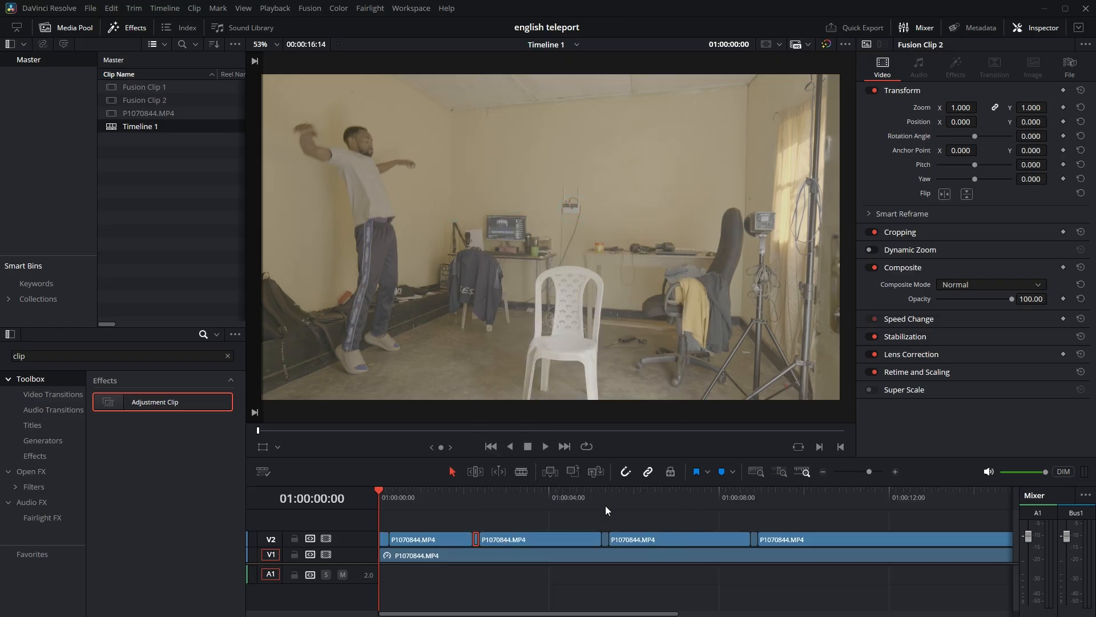
# Convert the freeze-frame piece between the second and third landing clips on V2 into a new Fusion clip.
pyautogui.click(604, 538)
pyautogui.rightClick(605, 537)
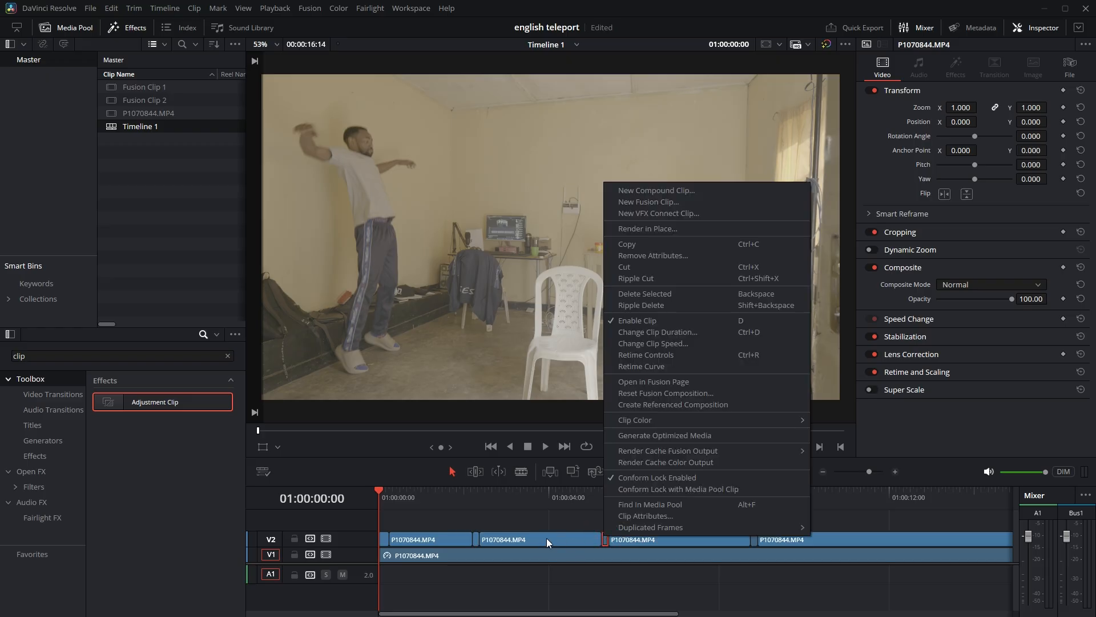
pyautogui.click(656, 202)
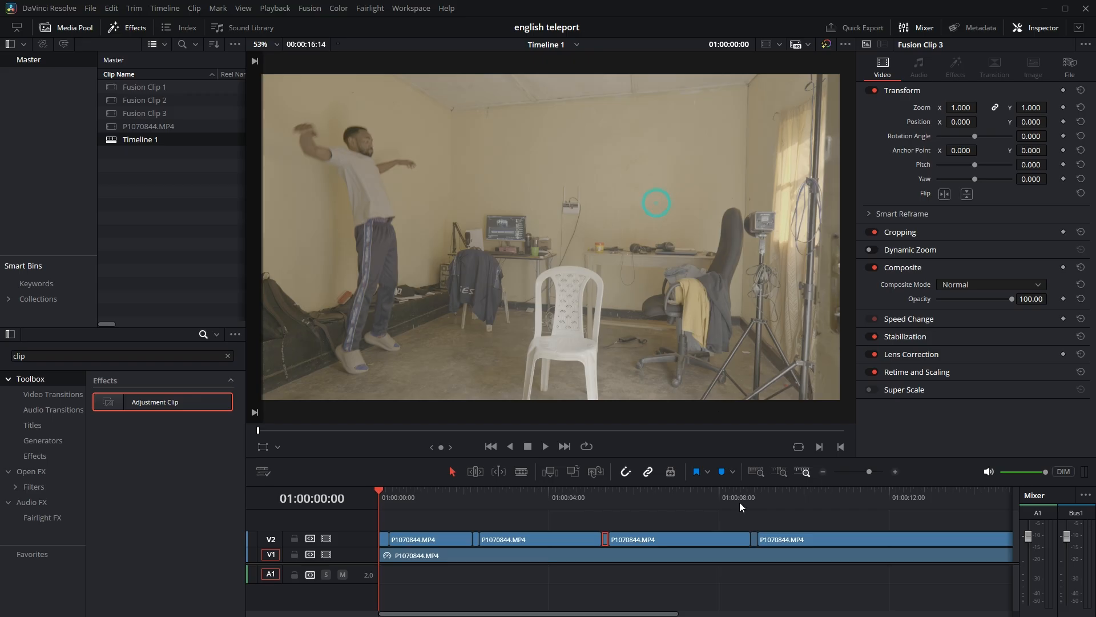
# Convert the freeze-frame piece between the third and fourth landing clips on V2 into a new Fusion clip.
pyautogui.click(754, 539)
pyautogui.rightClick(755, 539)
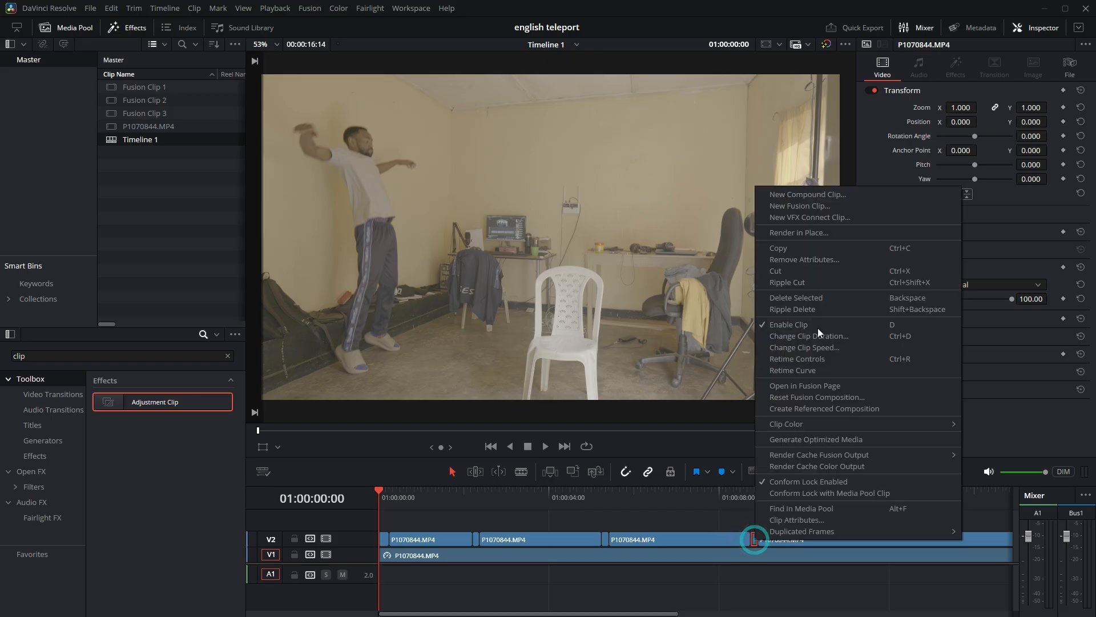
pyautogui.click(800, 207)
# Open the first Fusion clip on V2, at 01:00:00:00, in the Fusion page.
pyautogui.click(383, 539)
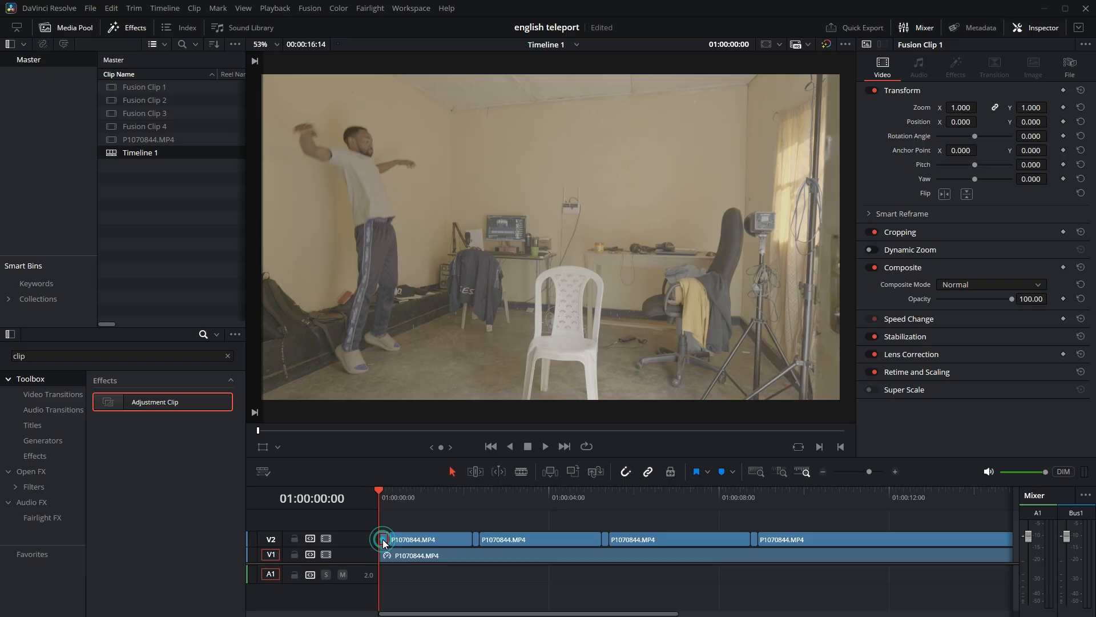
pyautogui.click(416, 8)
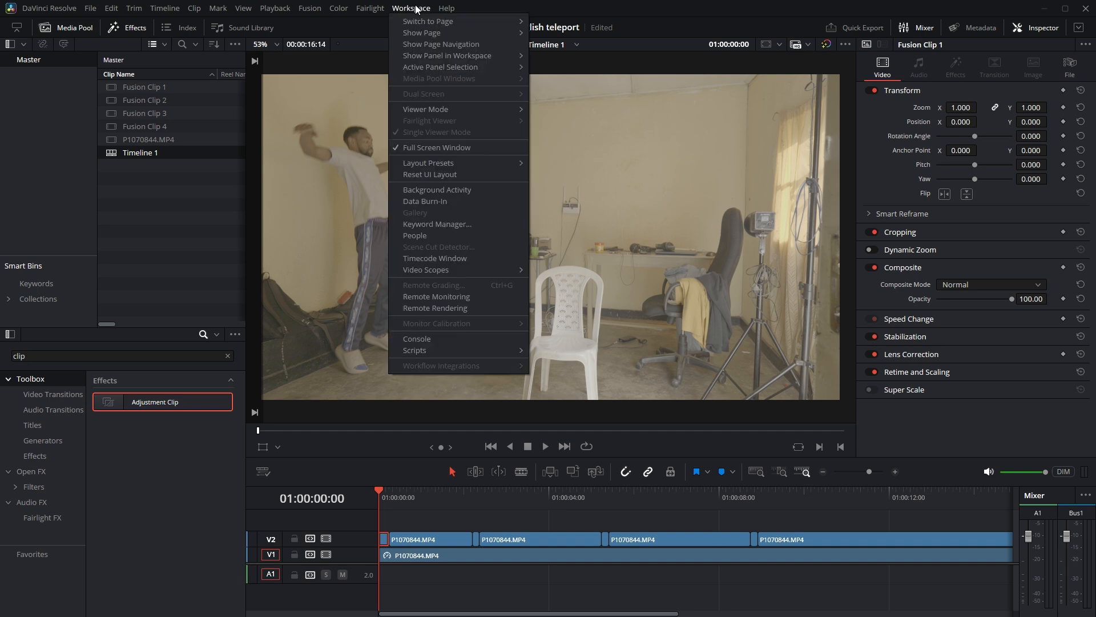
pyautogui.moveTo(442, 22)
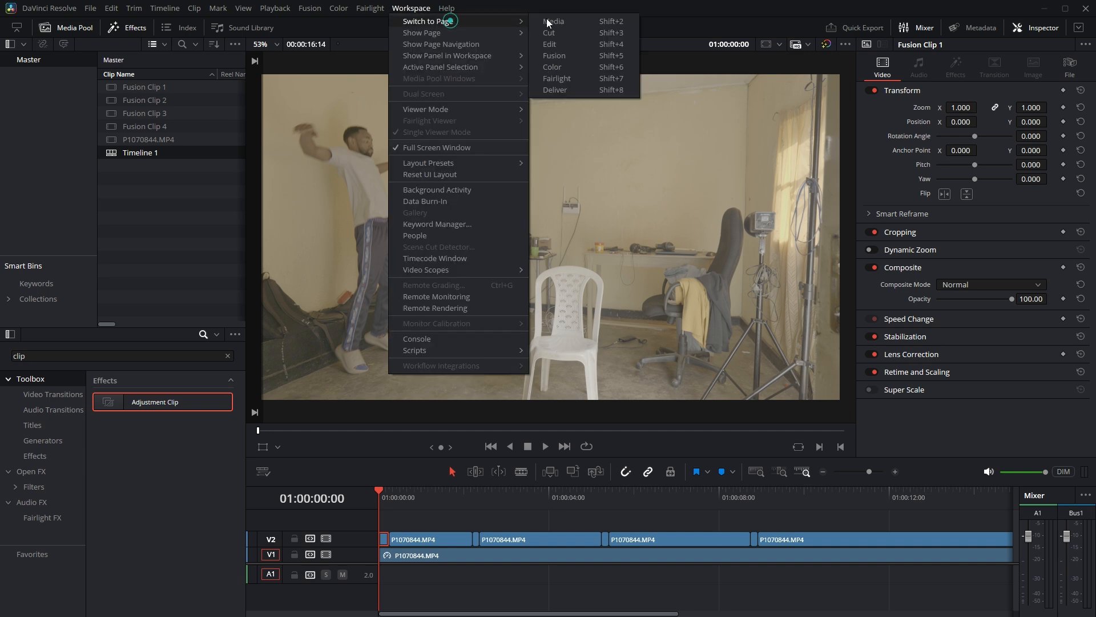
pyautogui.click(557, 57)
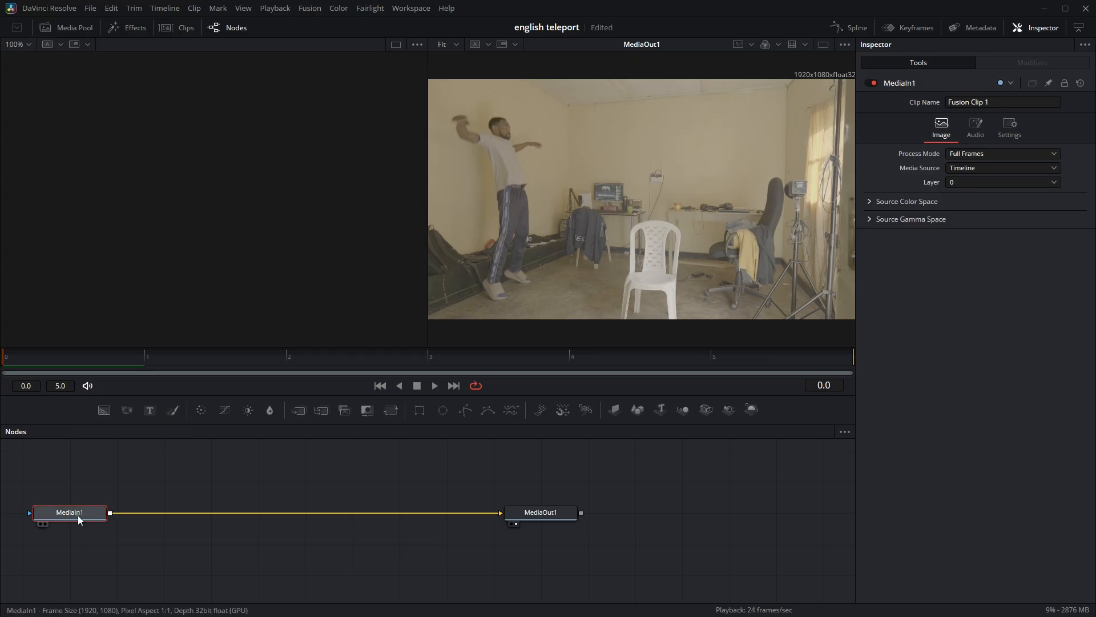
# Add a Polygon mask to the MediaIn1 node, enable its Invert option and fit the image in the viewer.
pyautogui.click(467, 409)
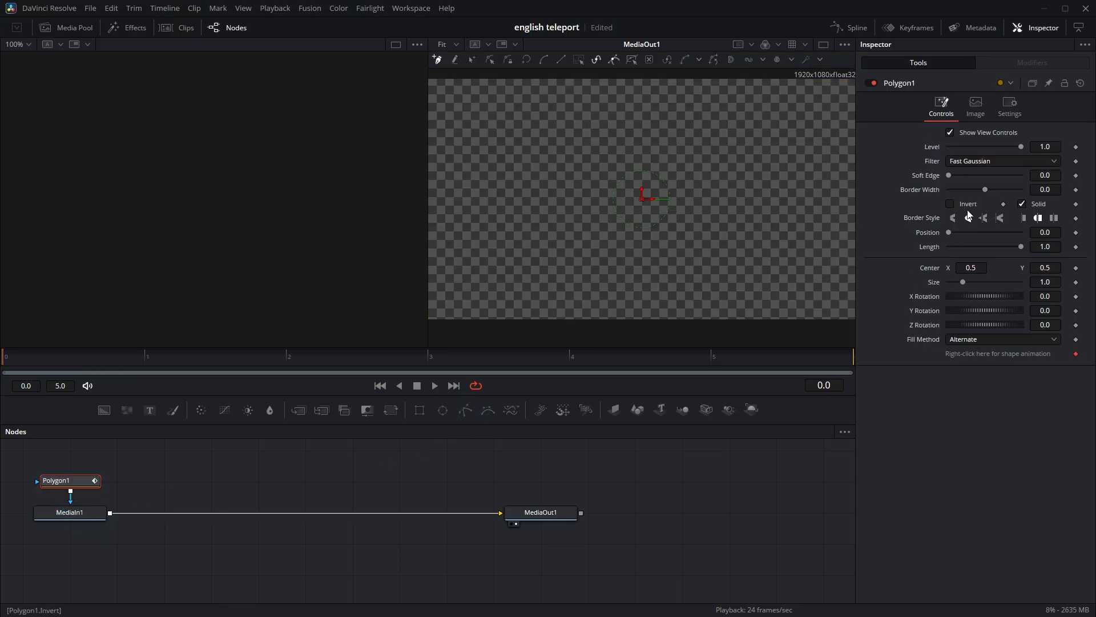
pyautogui.click(950, 205)
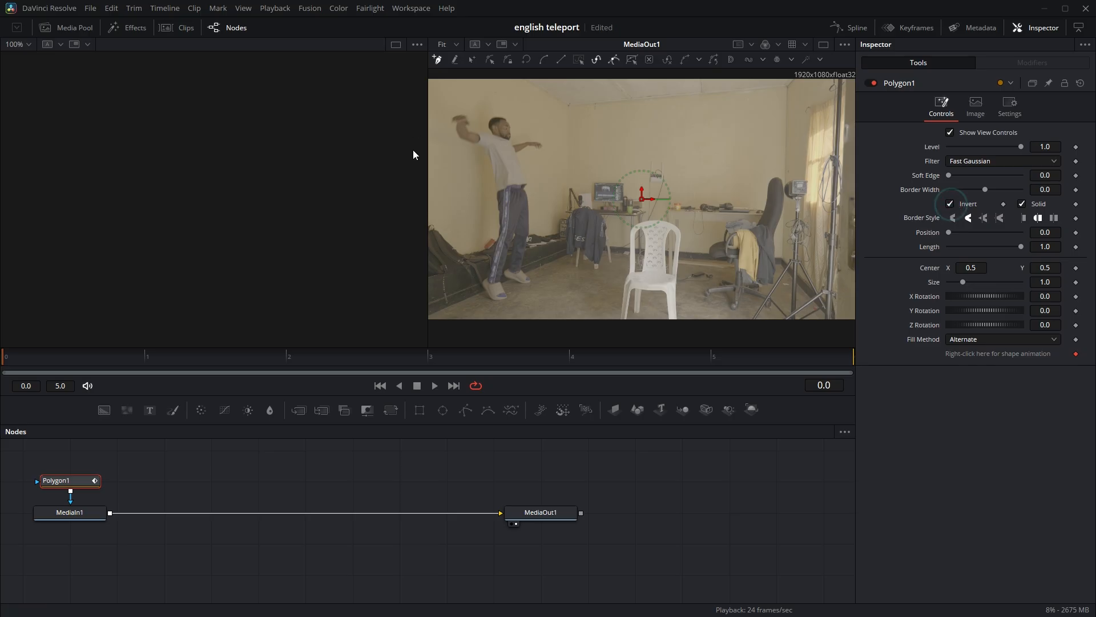
pyautogui.scroll(3, 481, 134)
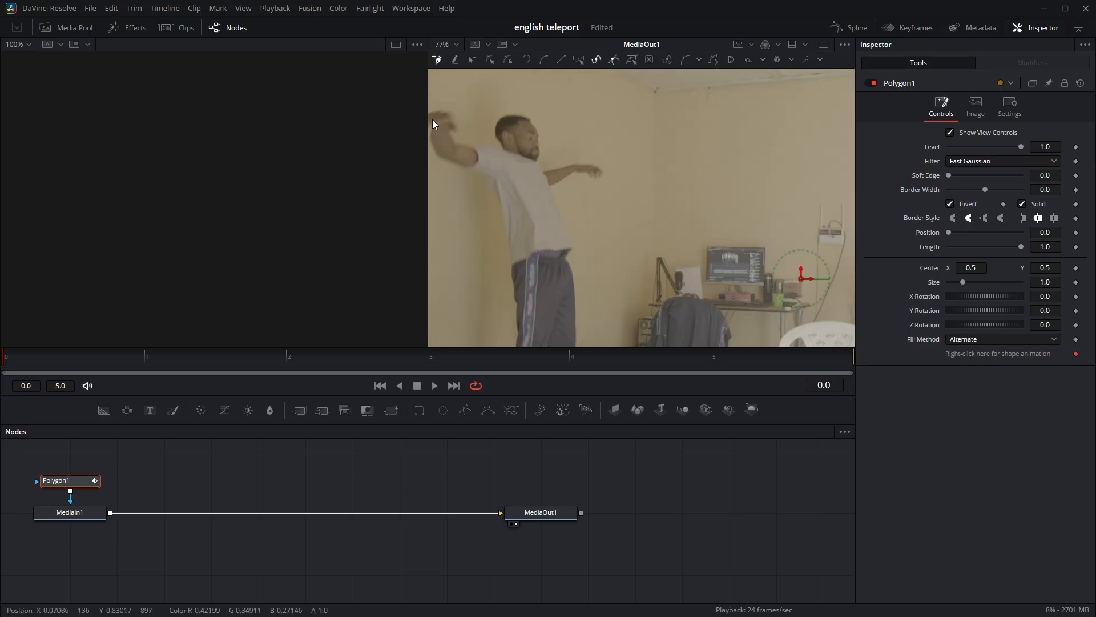
pyautogui.scroll(-3, 432, 120)
pyautogui.scroll(7, 431, 120)
pyautogui.scroll(-4, 431, 120)
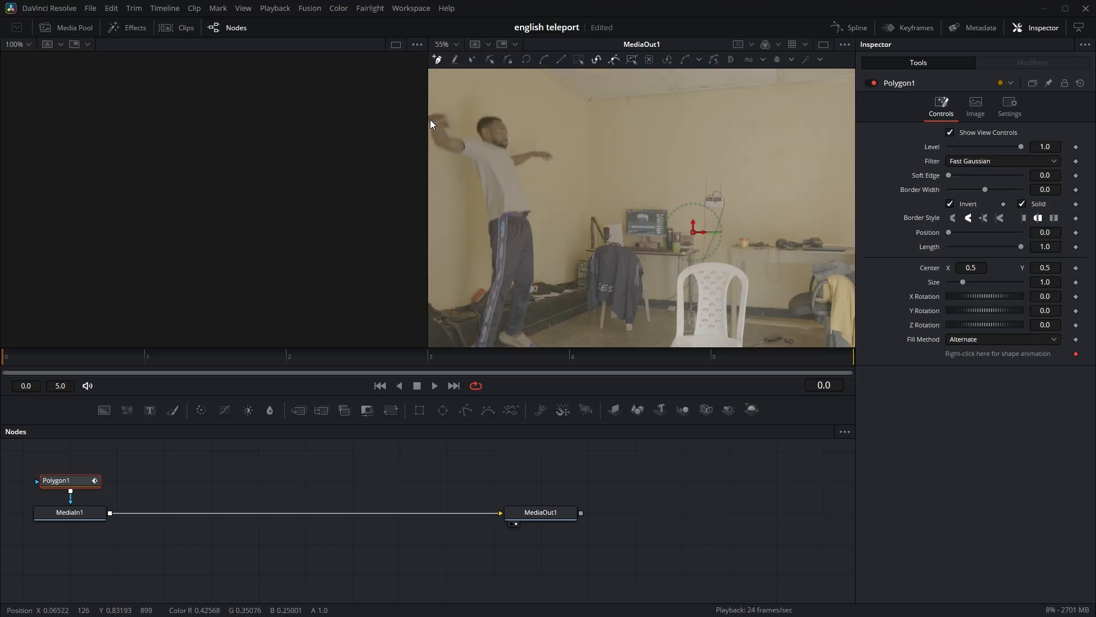
pyautogui.click(456, 44)
pyautogui.click(461, 61)
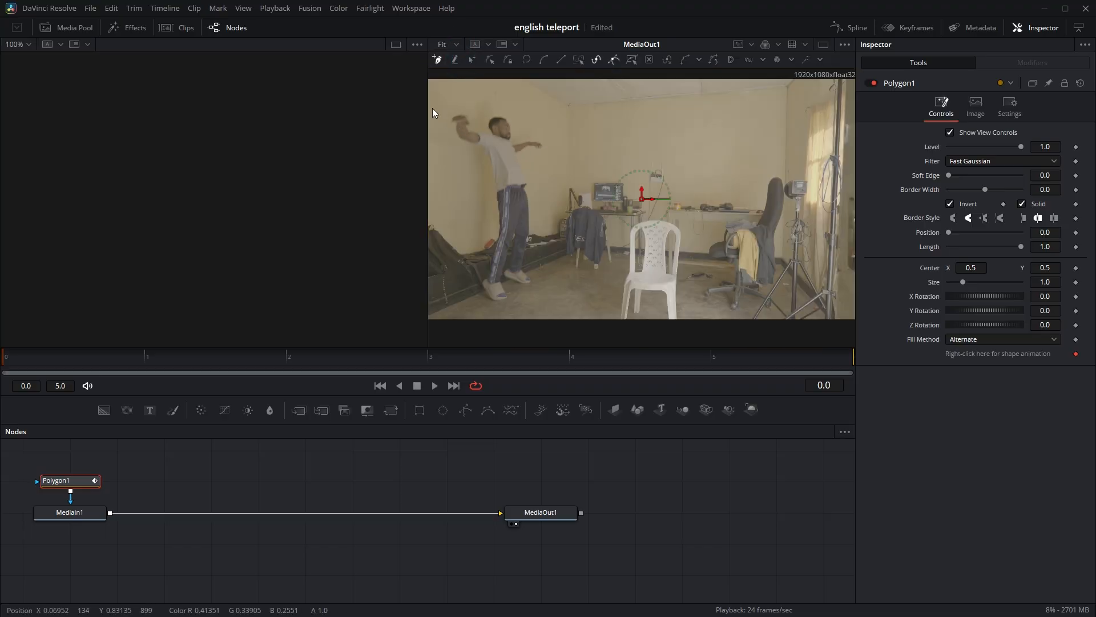
# Start the Polygon outline behind the man's back and trace around his raised arm to the shoulder.
pyautogui.scroll(4, 448, 122)
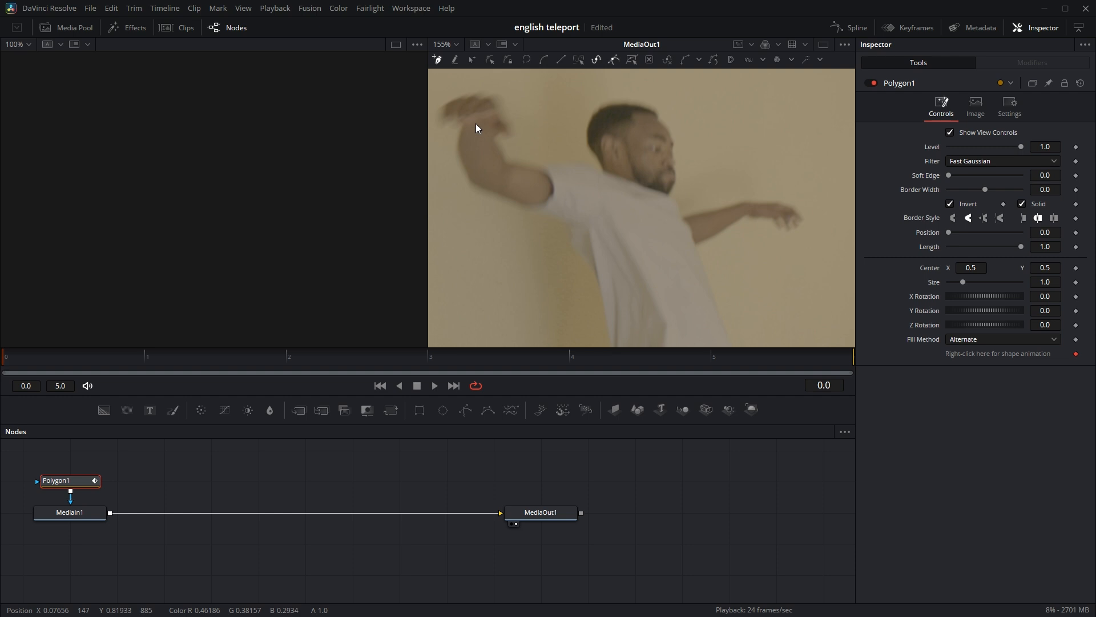
pyautogui.click(546, 218)
pyautogui.click(520, 189)
pyautogui.moveTo(499, 184); pyautogui.dragTo(488, 180)
pyautogui.click(468, 165)
pyautogui.click(458, 129)
pyautogui.click(453, 109)
pyautogui.click(489, 100)
pyautogui.click(508, 127)
pyautogui.click(508, 148)
# Continue the Polygon outline around the man's head and outstretched arm, then down the front of his shirt to the waist.
pyautogui.click(560, 150)
pyautogui.click(550, 126)
pyautogui.click(563, 107)
pyautogui.click(606, 109)
pyautogui.click(622, 148)
pyautogui.click(617, 174)
pyautogui.click(630, 187)
pyautogui.click(685, 179)
pyautogui.click(707, 196)
pyautogui.click(636, 213)
pyautogui.click(666, 300)
pyautogui.click(657, 322)
# Continue the Polygon outline down the front of the legs, around the feet and up the back of the legs.
pyautogui.scroll(-5, 657, 322)
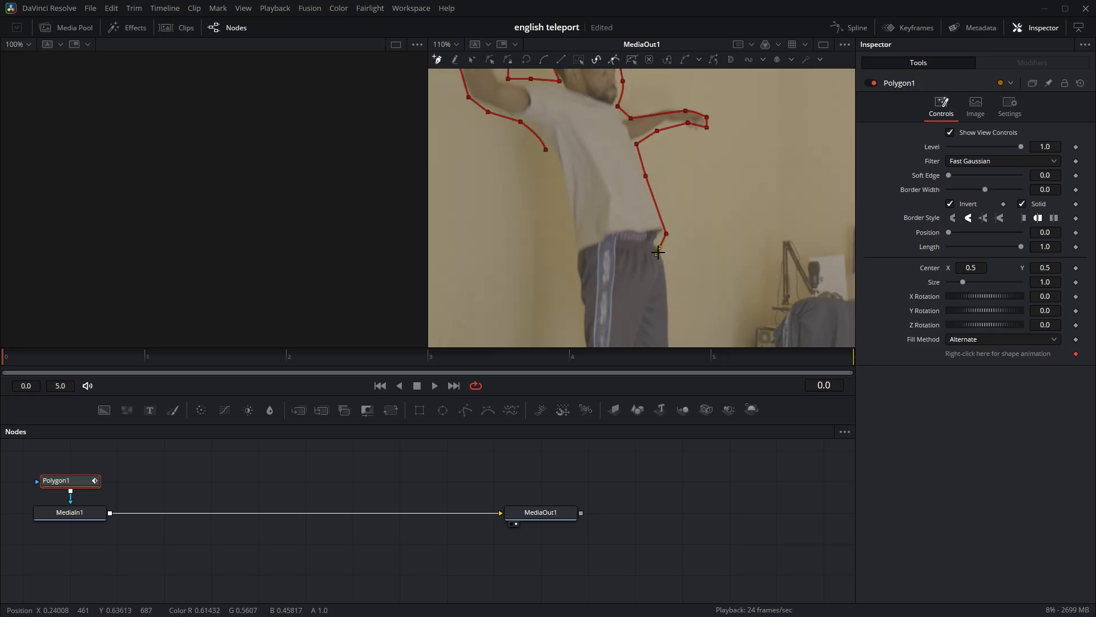
pyautogui.click(673, 217)
pyautogui.click(666, 282)
pyautogui.click(656, 317)
pyautogui.scroll(-2, 656, 319)
pyautogui.click(652, 294)
pyautogui.click(644, 305)
pyautogui.click(615, 319)
pyautogui.click(576, 331)
pyautogui.click(552, 336)
pyautogui.click(578, 153)
pyautogui.click(576, 129)
pyautogui.click(574, 117)
pyautogui.scroll(5, 575, 117)
pyautogui.click(567, 213)
pyautogui.click(562, 170)
pyautogui.click(547, 150)
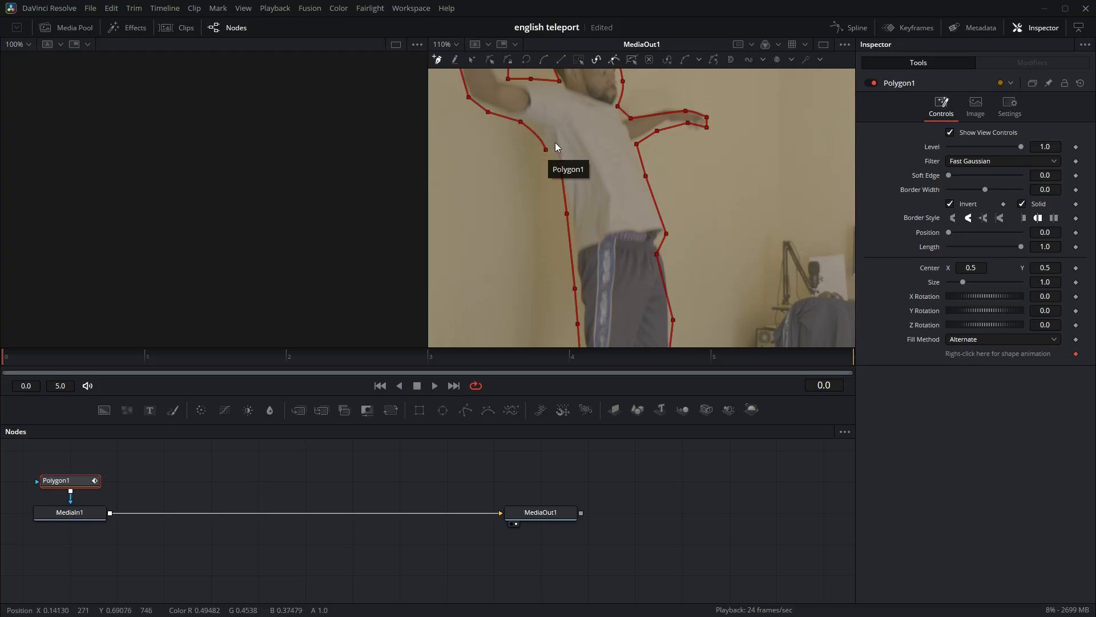
pyautogui.click(548, 150)
# Trace the Polygon outline up the man's lower back and close it at its first point.
pyautogui.click(572, 254)
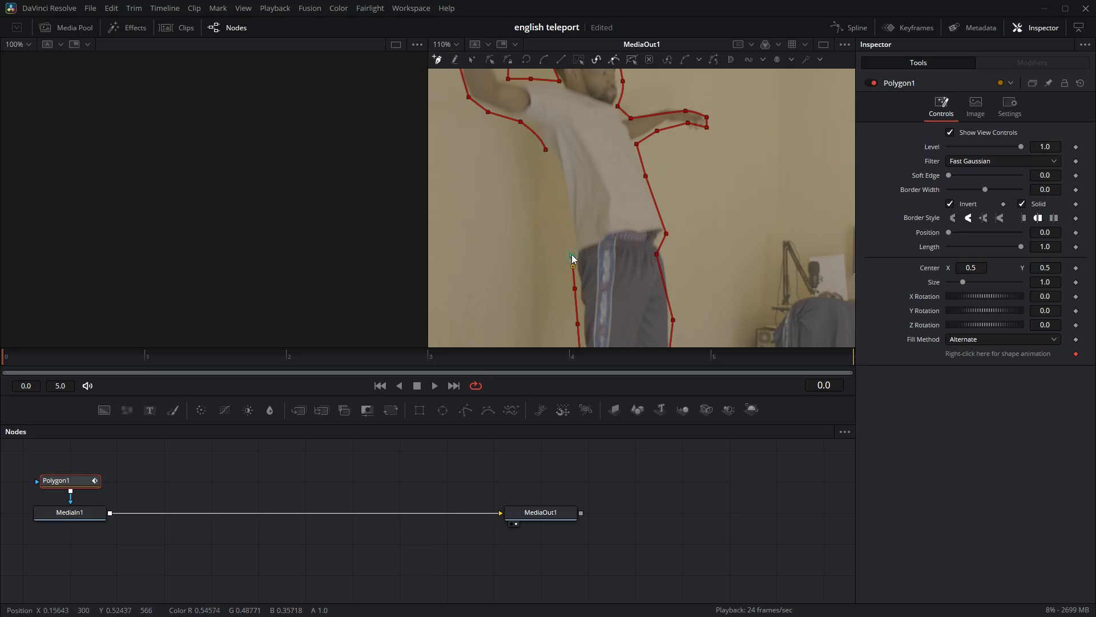
pyautogui.click(566, 196)
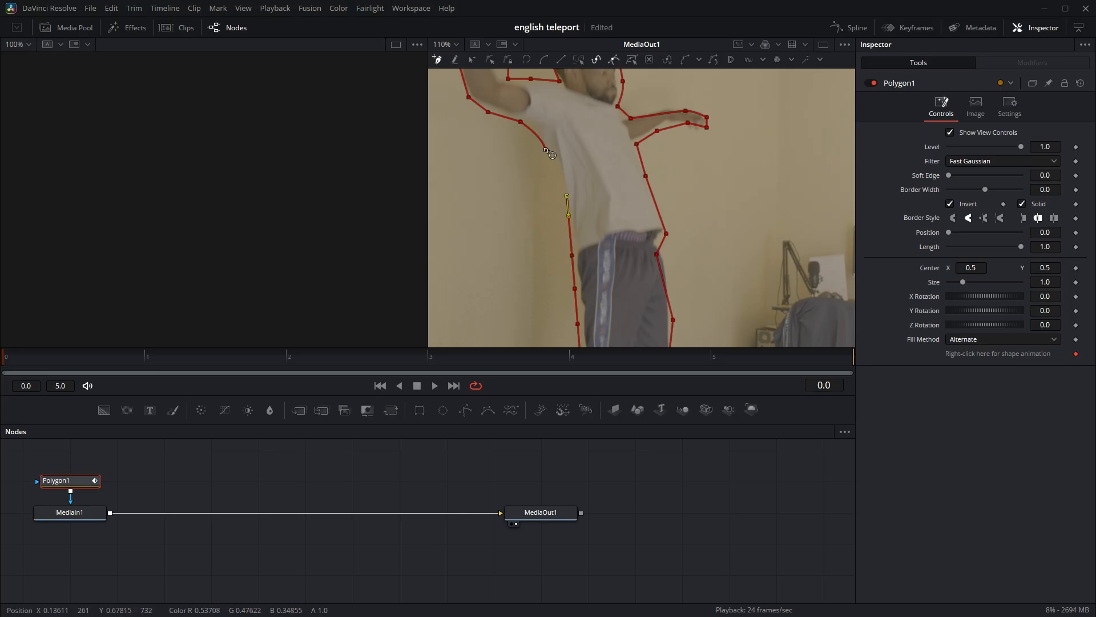
pyautogui.click(547, 150)
pyautogui.scroll(-2, 643, 205)
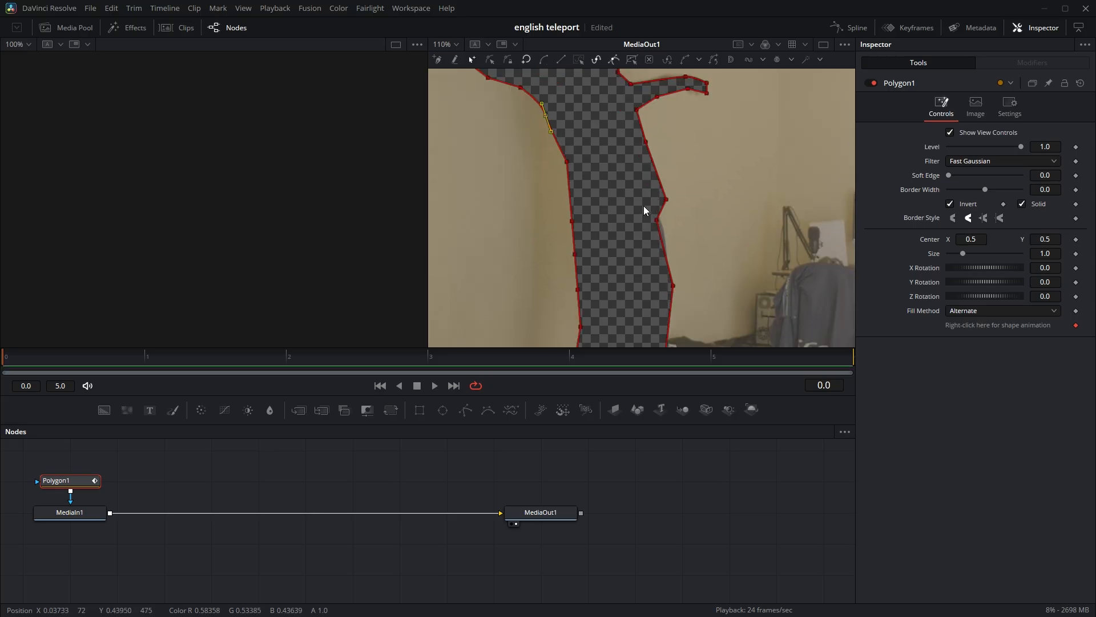
# Turn off the Polygon mask's Invert option to isolate the man, and return to the Edit page.
pyautogui.scroll(6, 643, 206)
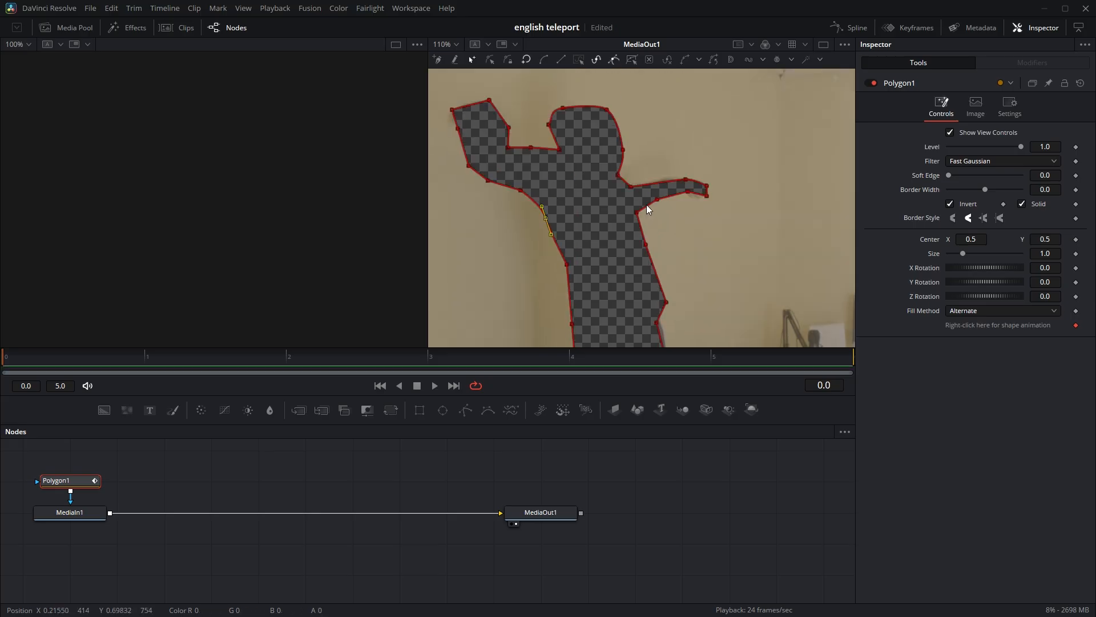
pyautogui.click(950, 203)
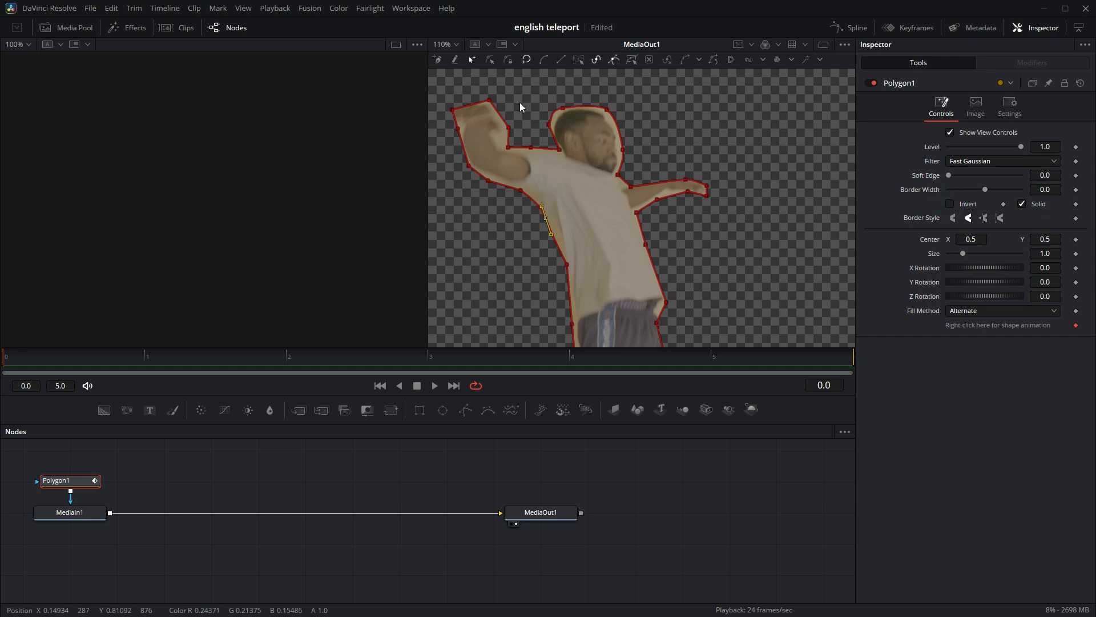
pyautogui.click(458, 44)
pyautogui.click(465, 58)
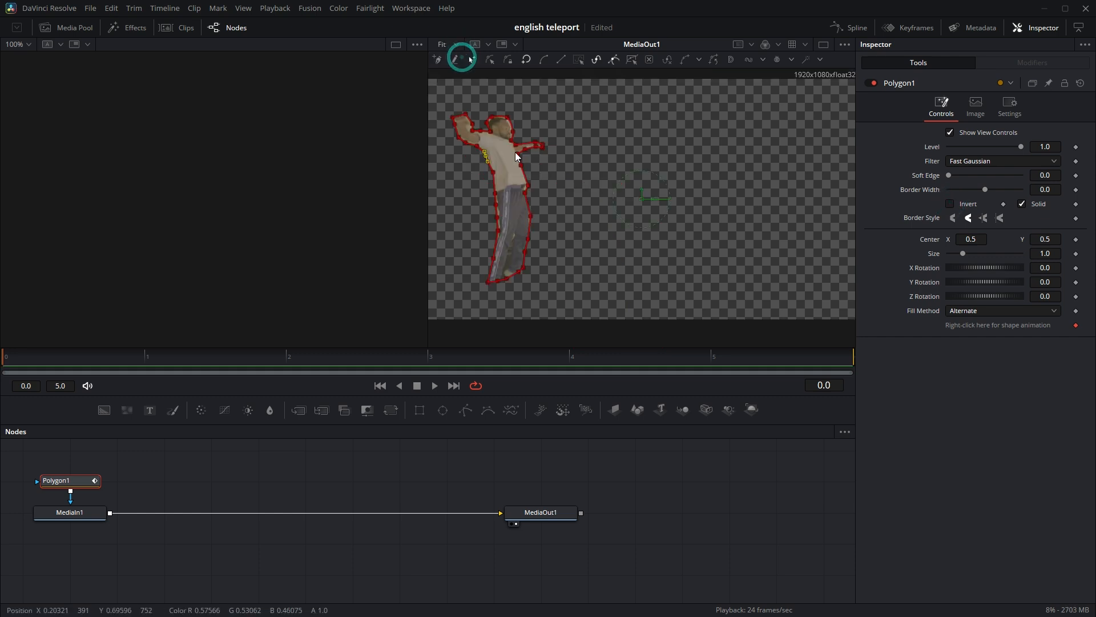
pyautogui.click(422, 11)
pyautogui.moveTo(460, 22)
pyautogui.click(571, 45)
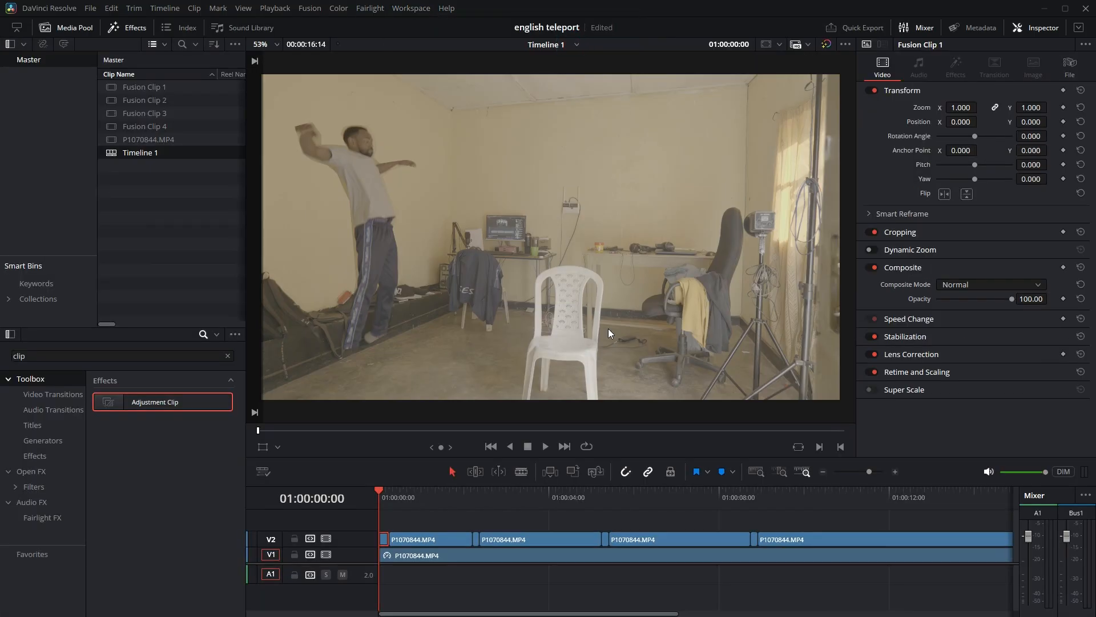
# Find the Open FX Transform effect by searching for "trans" and apply it to the first Fusion clip on V2.
pyautogui.scroll(4, 396, 549)
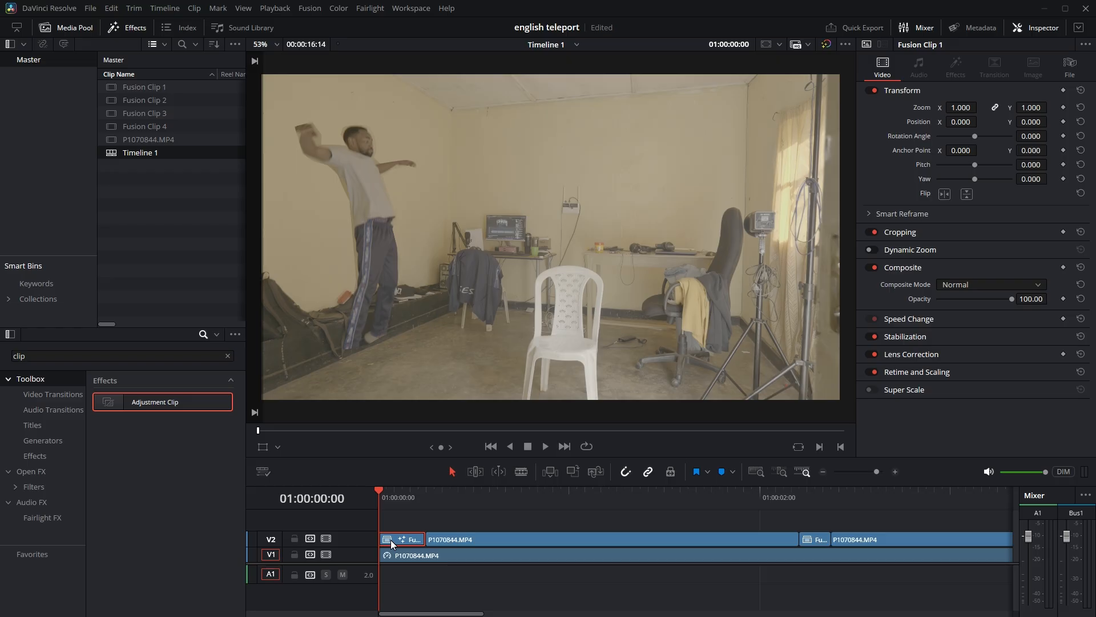
pyautogui.click(227, 356)
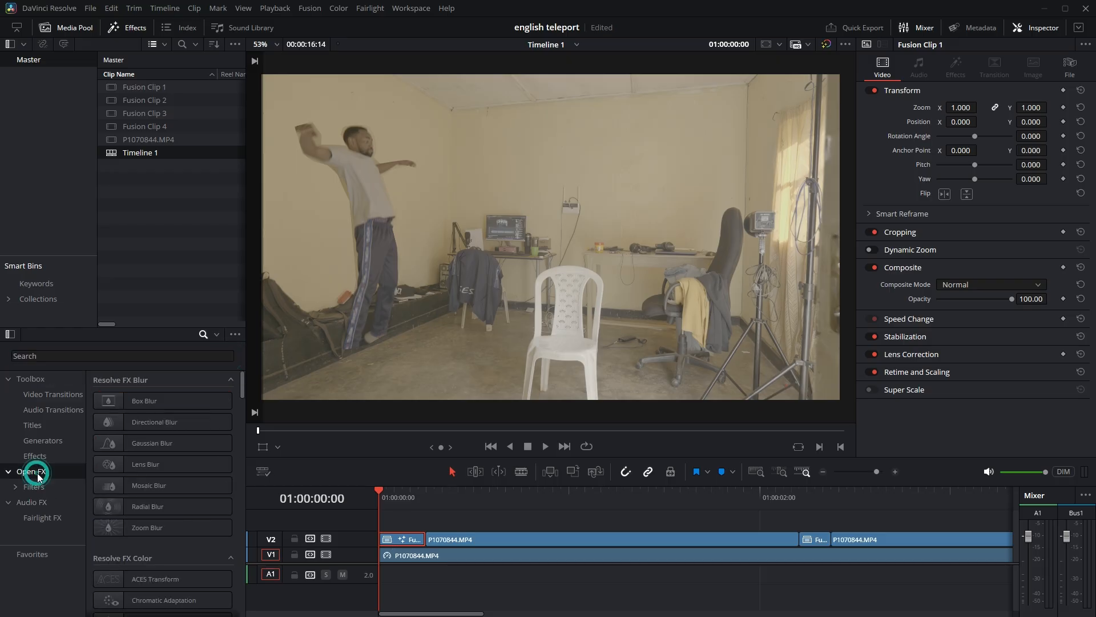
pyautogui.click(74, 356)
pyautogui.write('trans')
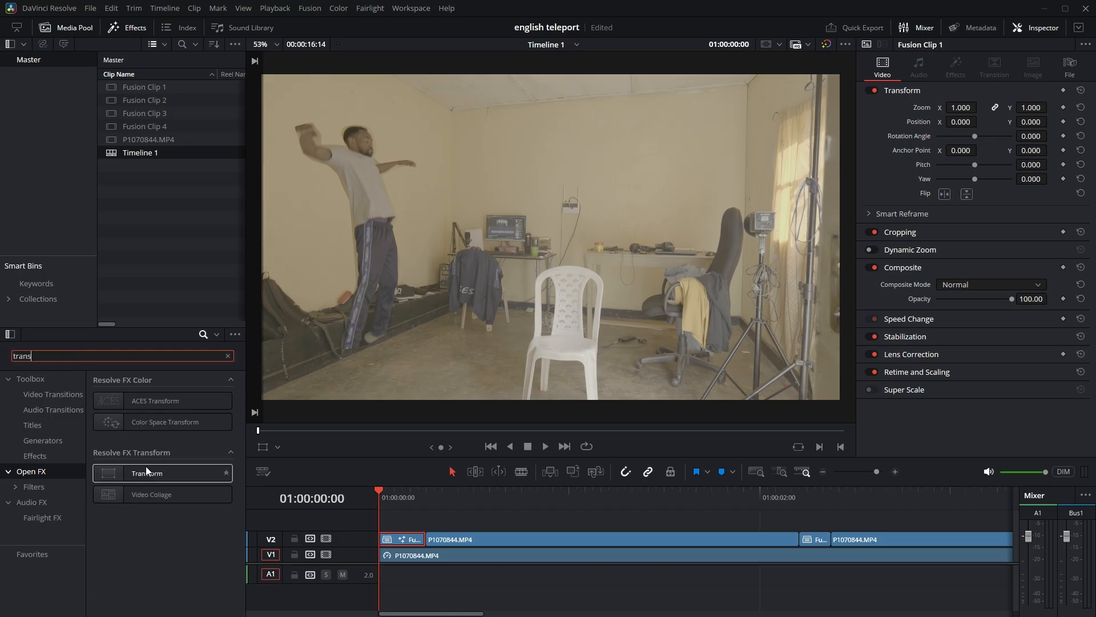
pyautogui.moveTo(150, 472); pyautogui.dragTo(406, 540)
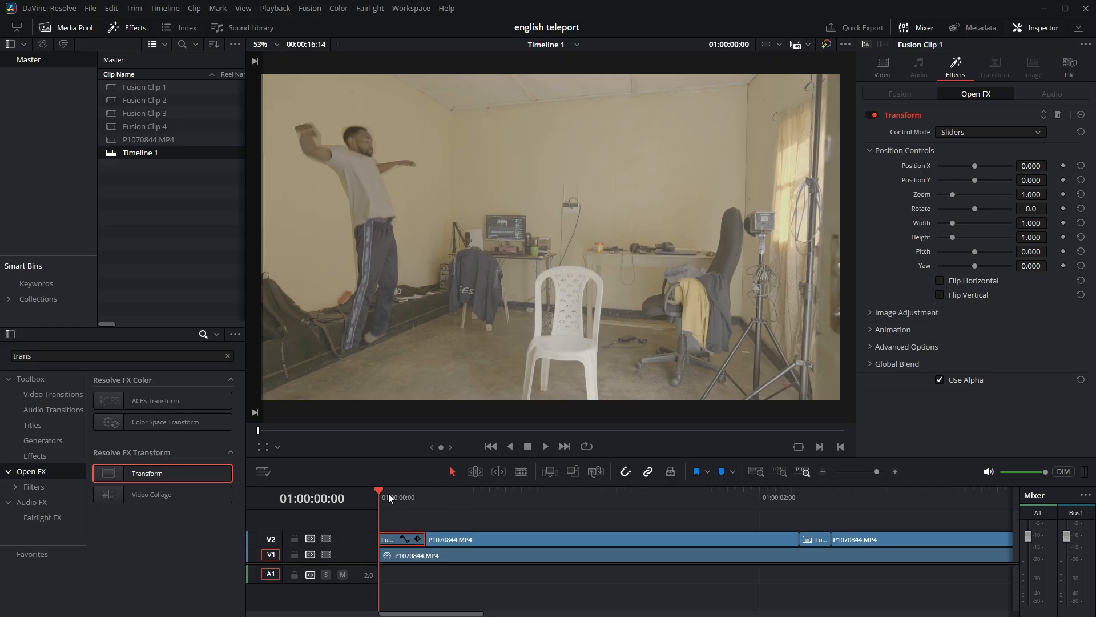
# Keyframe the Transform effect's Position X and Y at 0.000 on 01:00:00:05, and set Position Y to 1.074 at 01:00:00:00.
pyautogui.moveTo(389, 492); pyautogui.dragTo(419, 492)
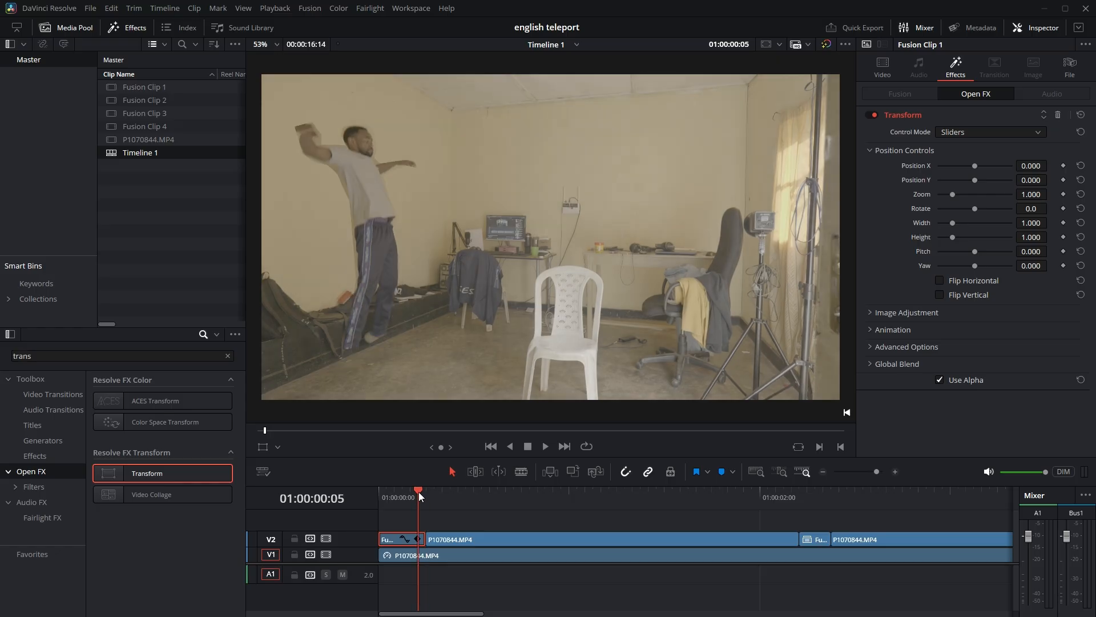
pyautogui.click(1063, 166)
pyautogui.click(1063, 180)
pyautogui.moveTo(402, 488); pyautogui.dragTo(377, 490)
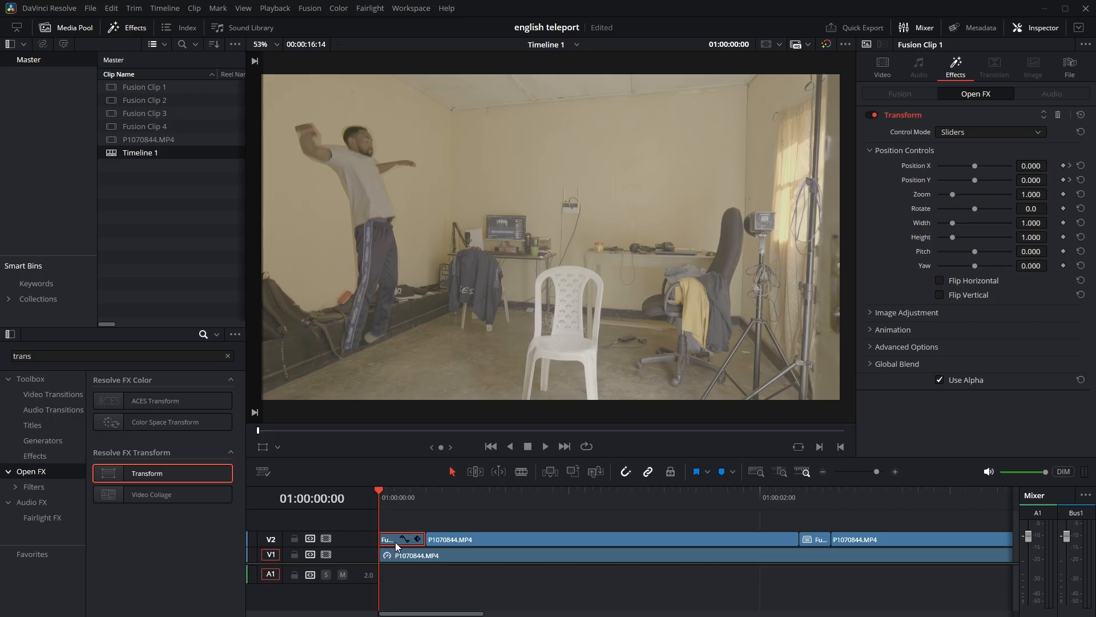
pyautogui.moveTo(974, 180); pyautogui.dragTo(1031, 181)
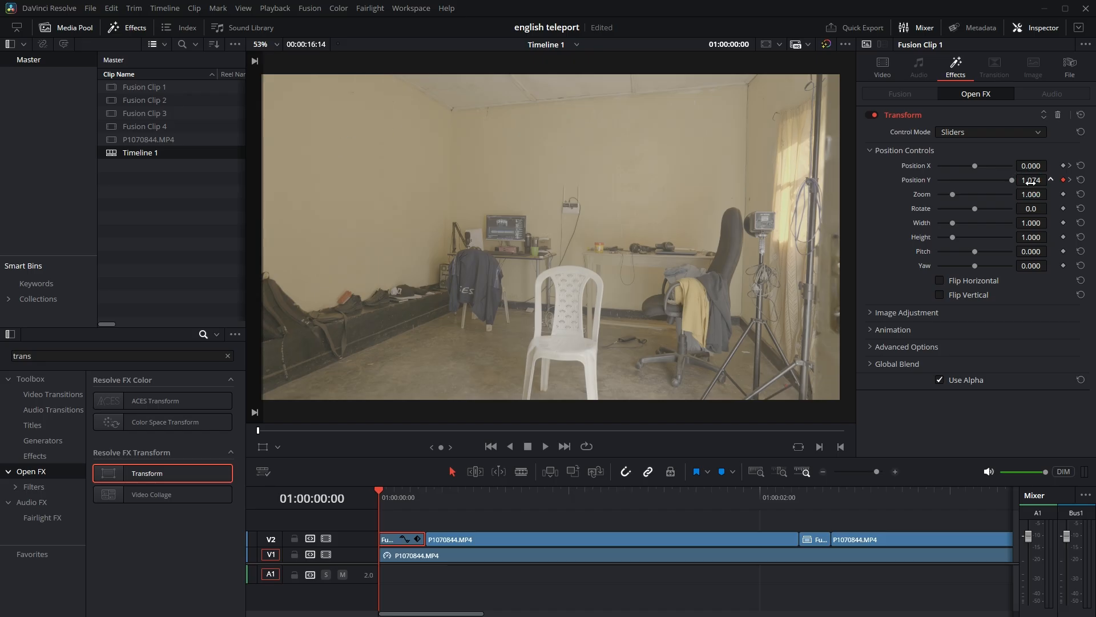
# Play the timeline repeatedly from 01:00:00:00 to review the man's drop into the room, and return to the start.
pyautogui.press('space')
pyautogui.moveTo(394, 496); pyautogui.dragTo(306, 496)
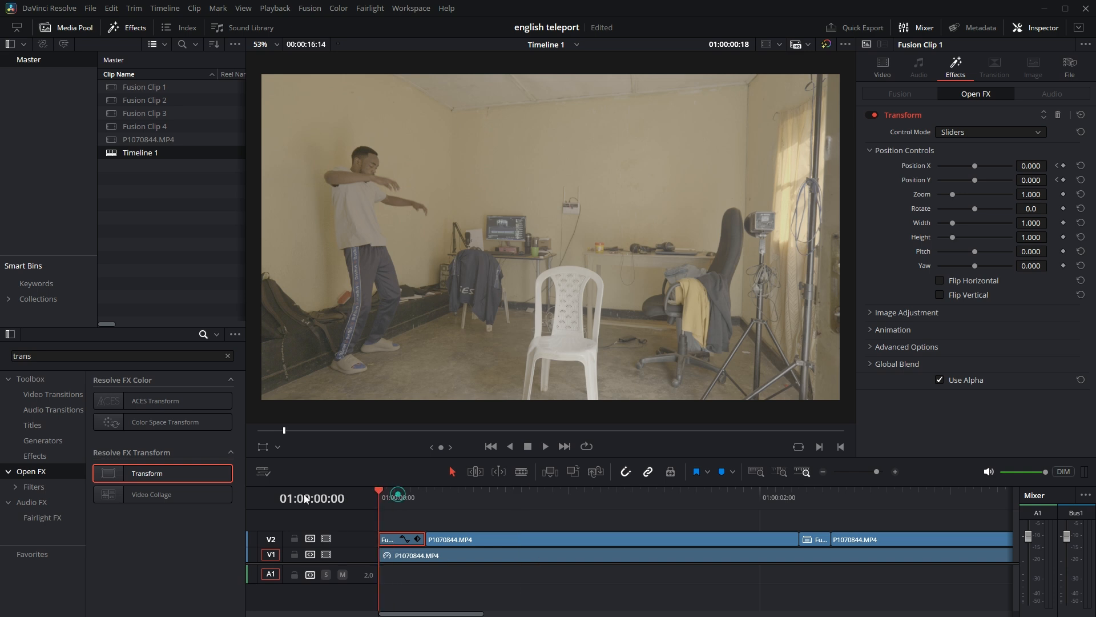
pyautogui.press('space')
pyautogui.press('space')
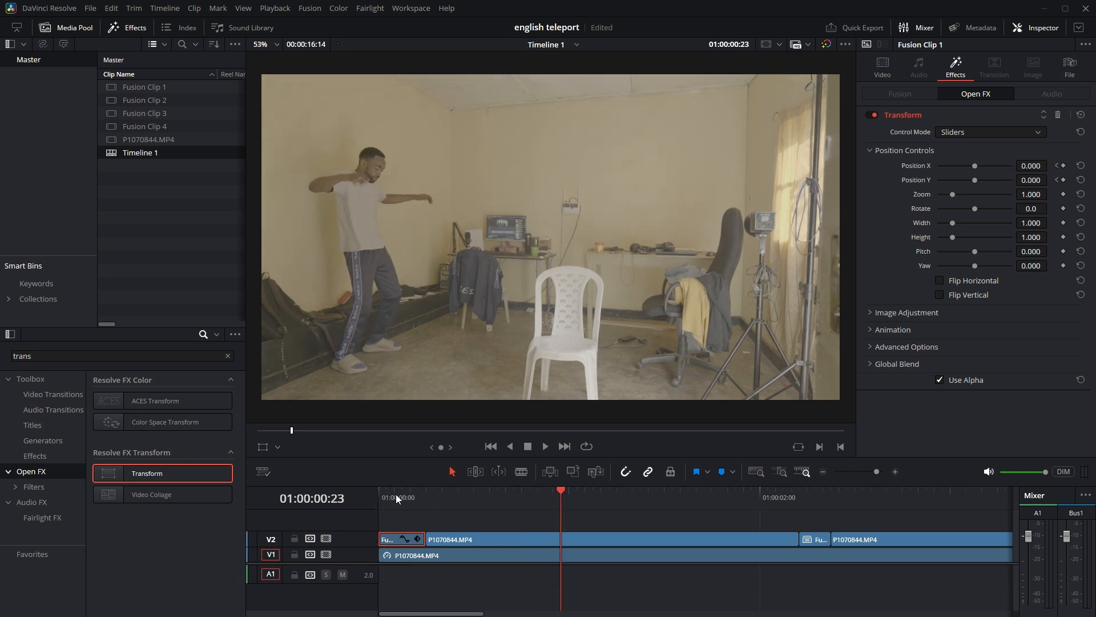
pyautogui.moveTo(397, 491); pyautogui.dragTo(318, 502)
pyautogui.press('space')
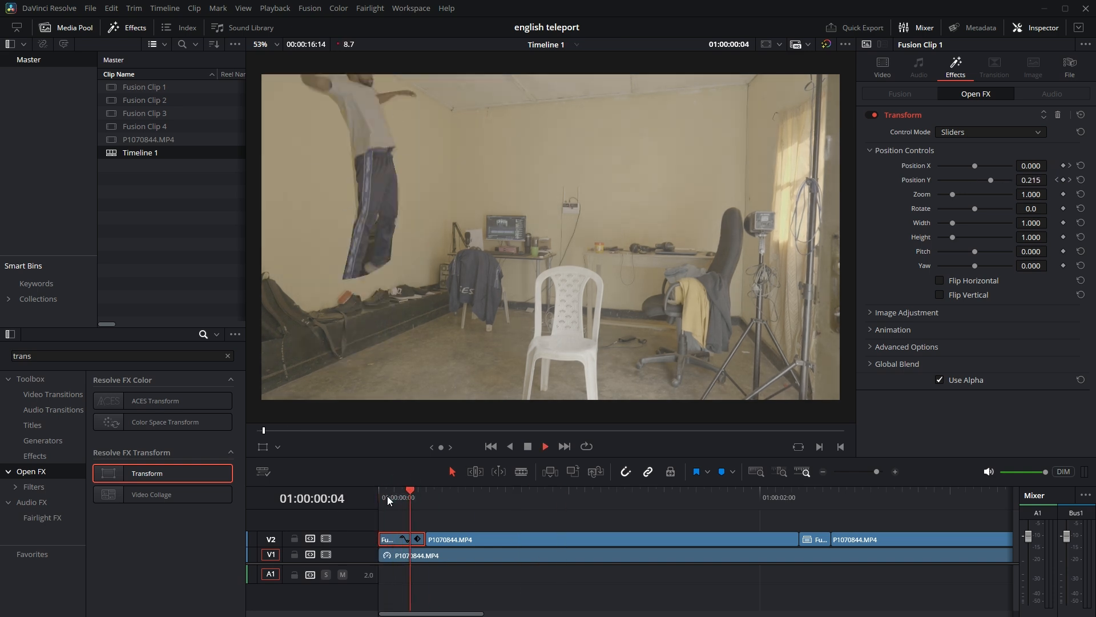
pyautogui.press('space')
pyautogui.moveTo(403, 491); pyautogui.dragTo(356, 515)
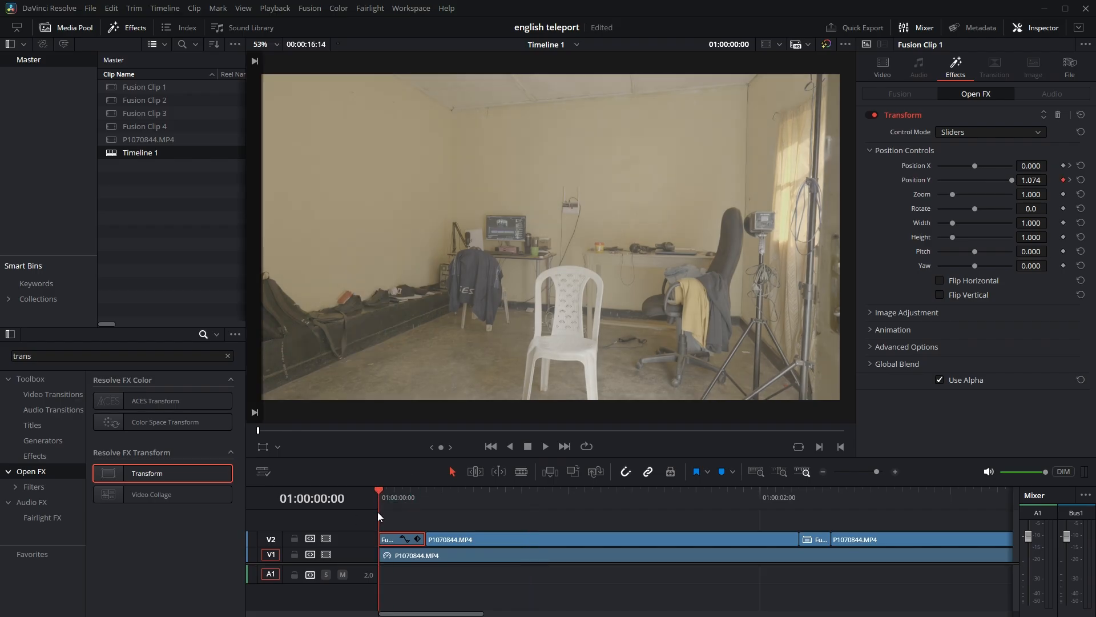
# Find the Directional Blur effect by searching for "direc" and apply it to the first Fusion clip on V2.
pyautogui.doubleClick(56, 356)
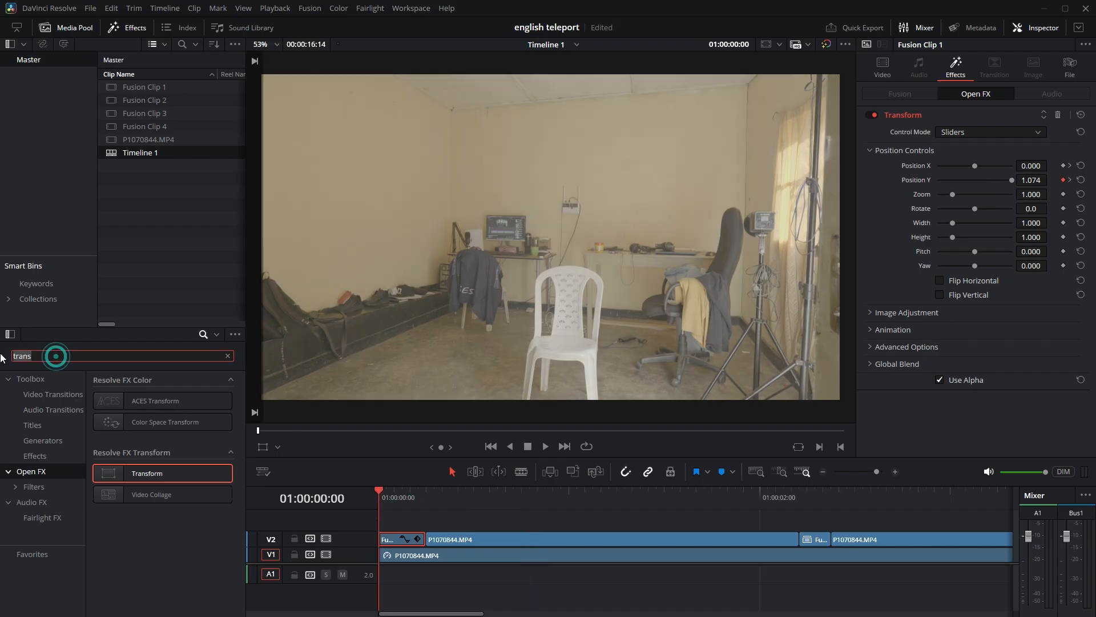
pyautogui.write('d')
pyautogui.write('ec')
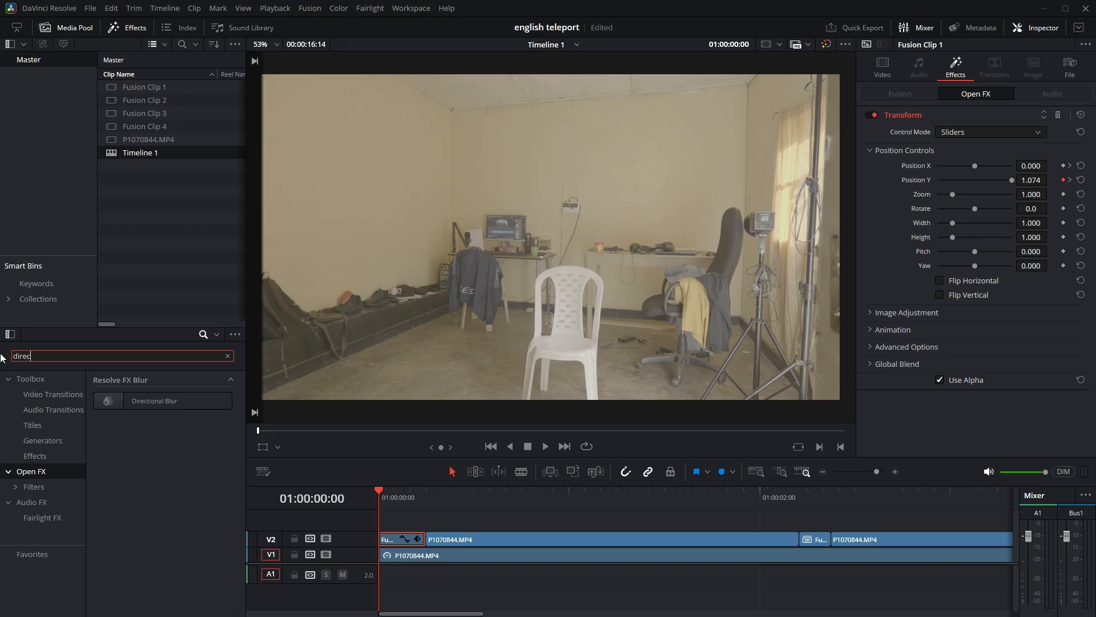
pyautogui.moveTo(156, 397); pyautogui.dragTo(392, 537)
# At 01:00:00:05, set the Directional Blur's angle to -76.7 and its strength to 0.574 on the first Fusion clip.
pyautogui.moveTo(399, 489); pyautogui.dragTo(412, 490)
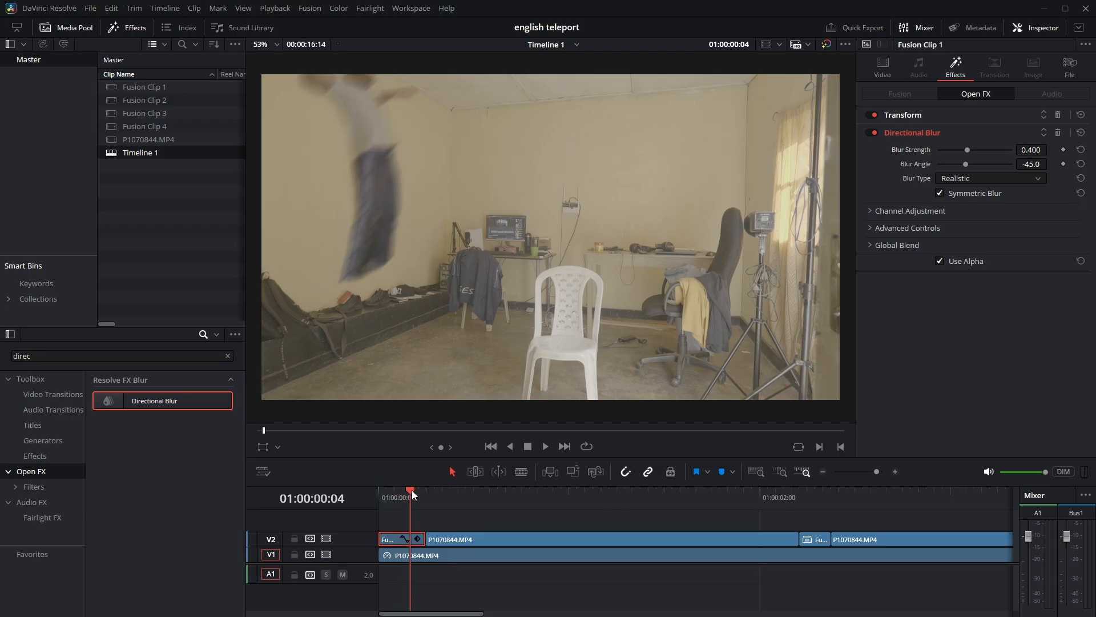
pyautogui.press('Right')
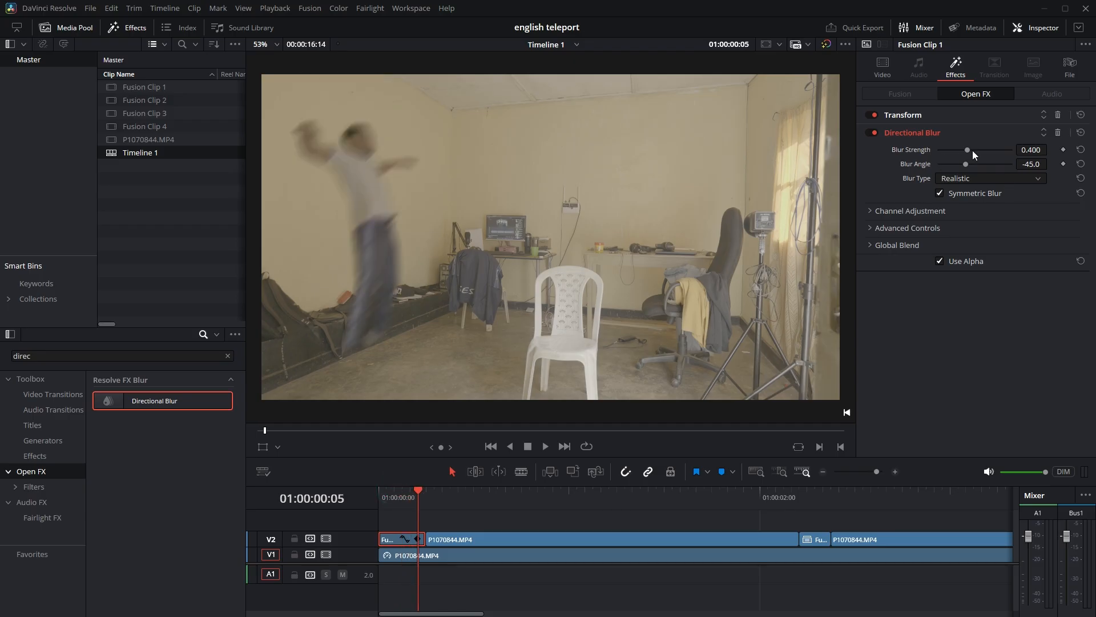
pyautogui.moveTo(971, 164)
pyautogui.mouseDown()
pyautogui.moveTo(982, 166)
pyautogui.moveTo(960, 164)
pyautogui.mouseUp()
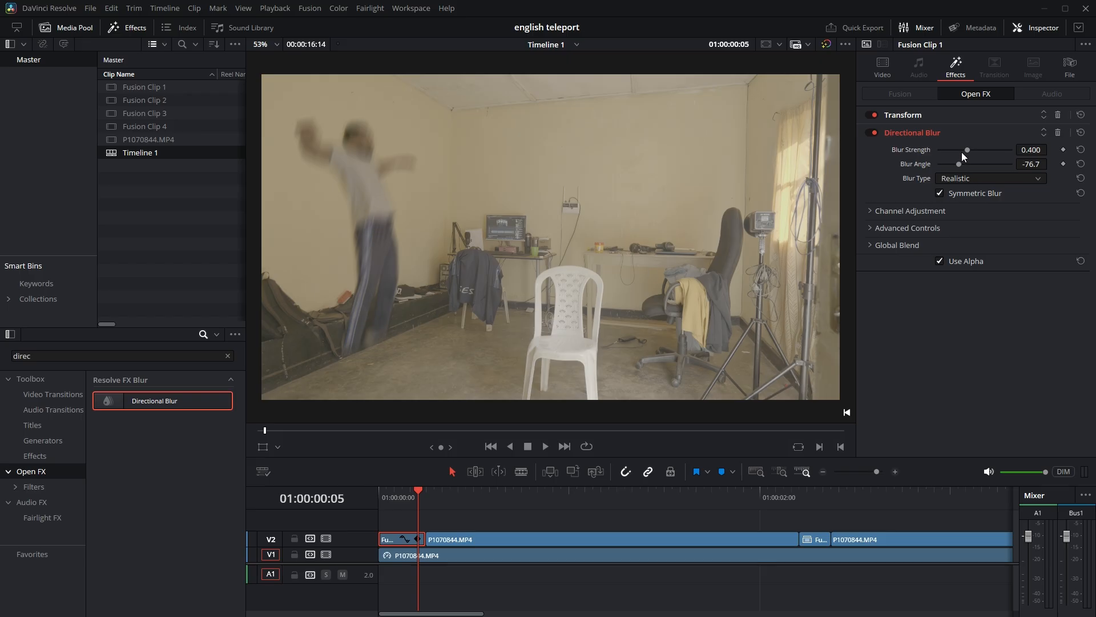
pyautogui.moveTo(968, 150); pyautogui.dragTo(981, 150)
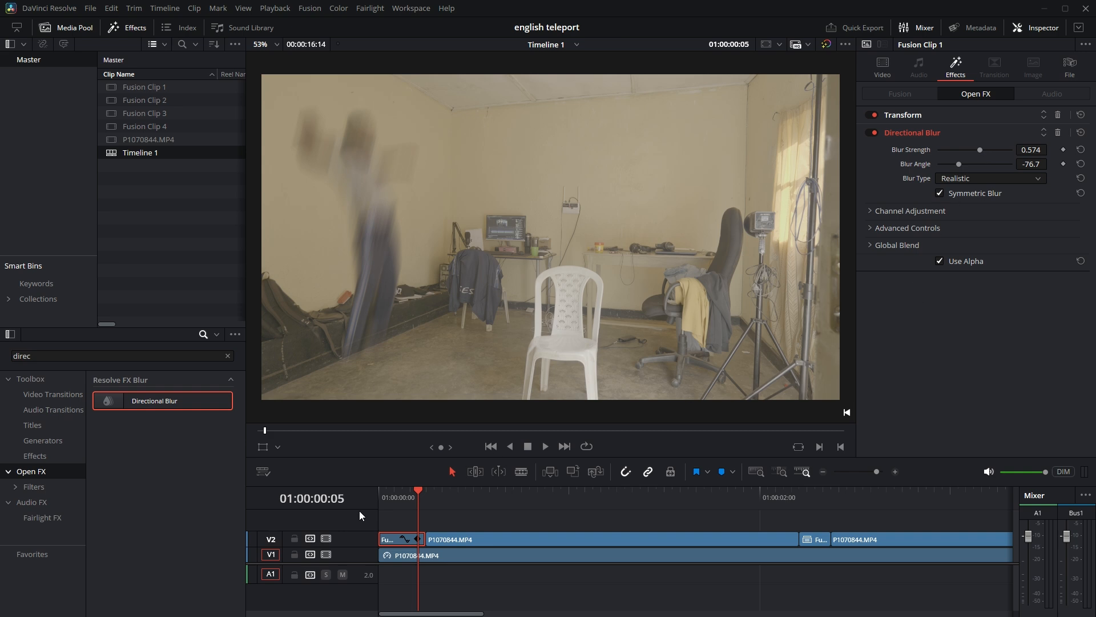
# Play the timeline from its start to review the blurred drop into the room.
pyautogui.click(389, 486)
pyautogui.moveTo(393, 491); pyautogui.dragTo(365, 487)
pyautogui.press('space')
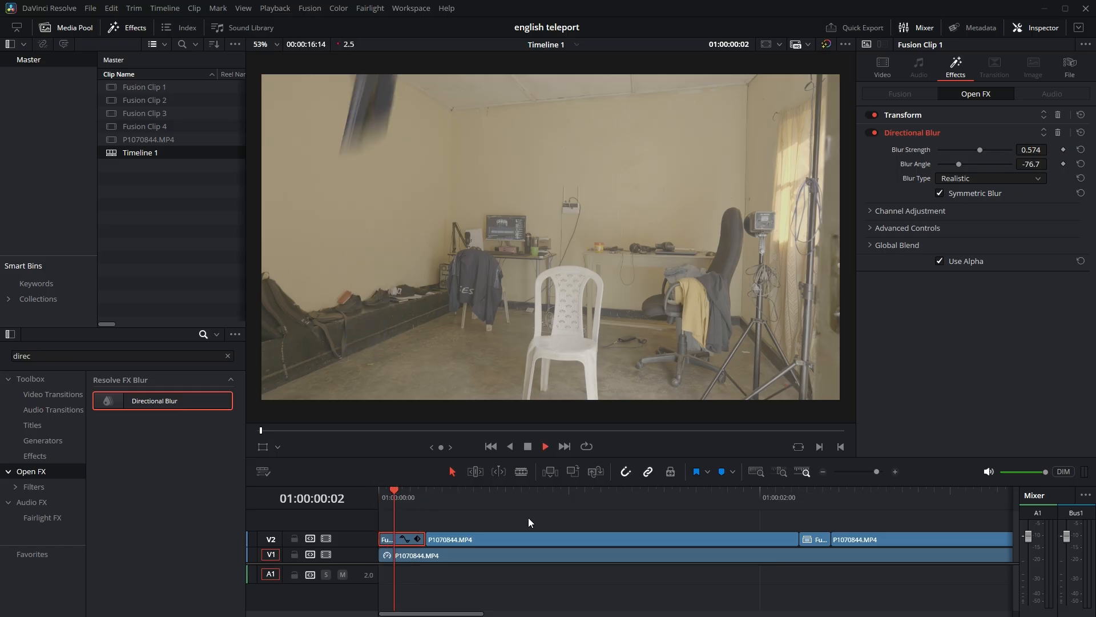
pyautogui.press('space')
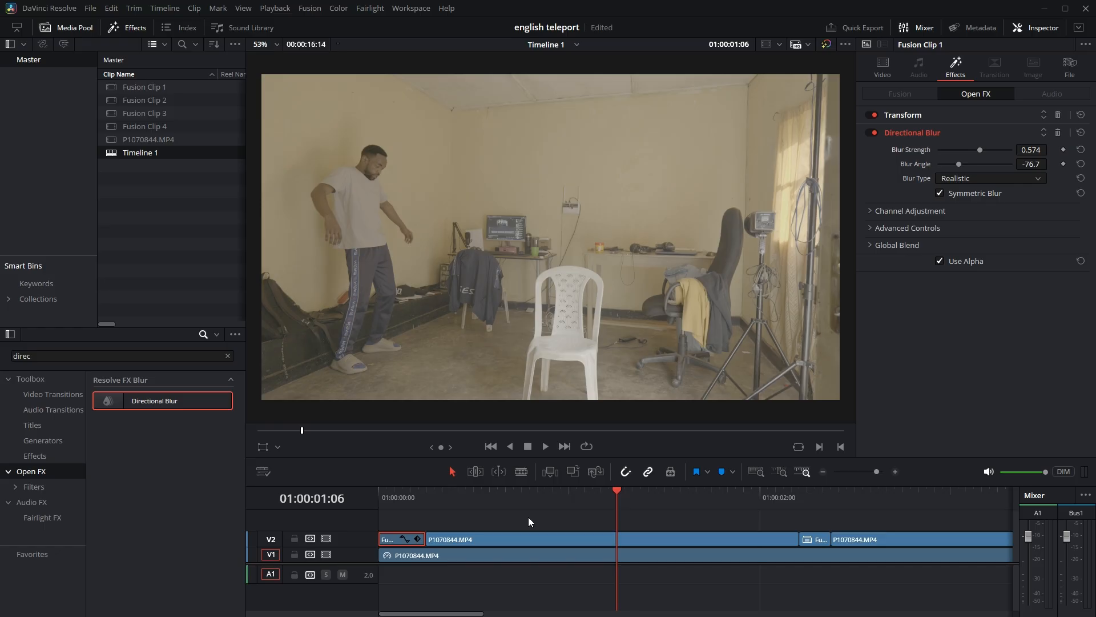
# Open the second Fusion clip on V2 in the Fusion page and add a Polygon mask with Invert enabled to MediaIn1.
pyautogui.click(817, 492)
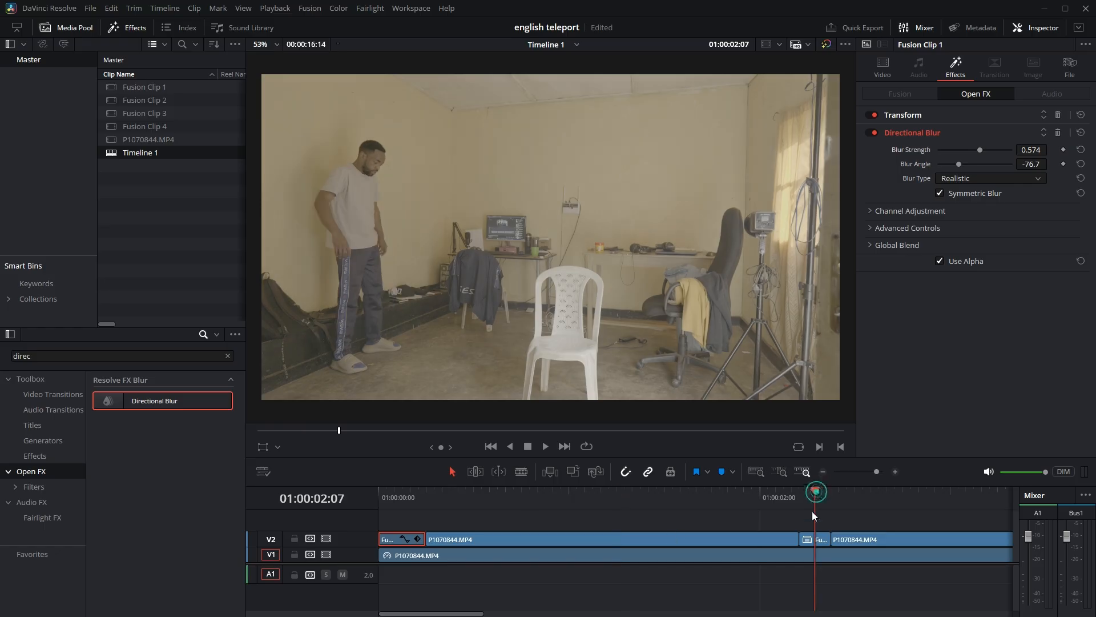
pyautogui.click(820, 539)
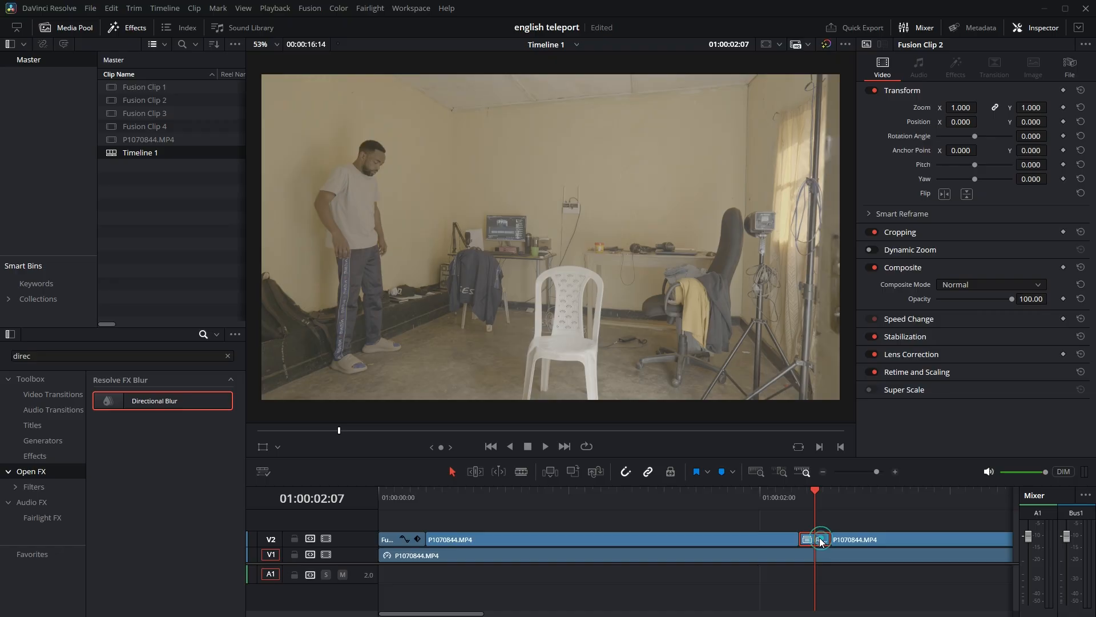
pyautogui.click(411, 8)
pyautogui.moveTo(451, 22)
pyautogui.click(563, 56)
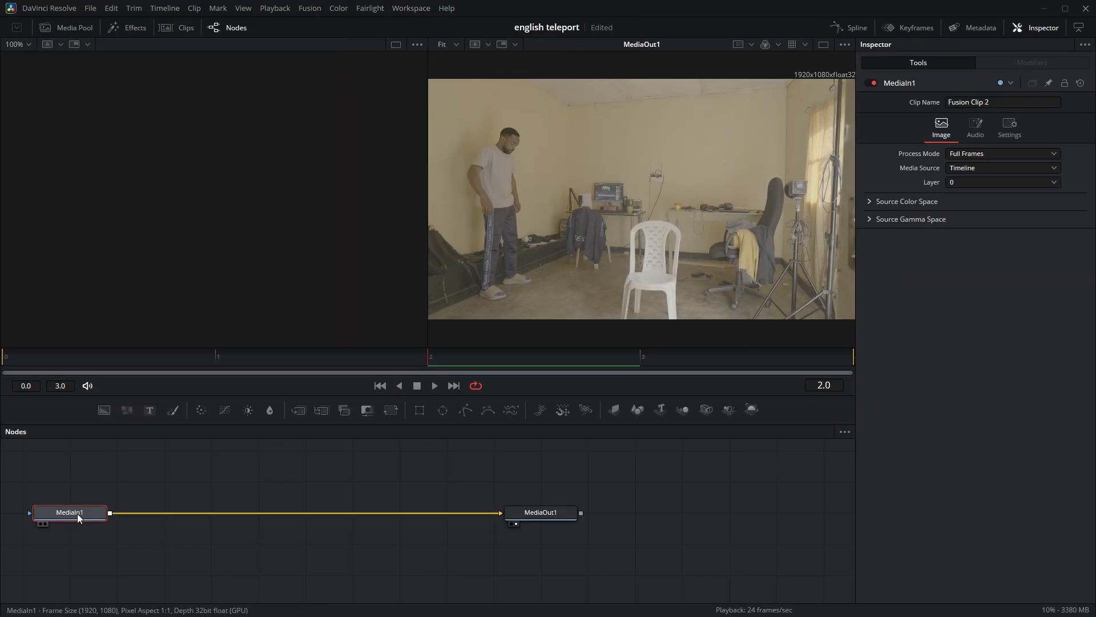
pyautogui.click(469, 413)
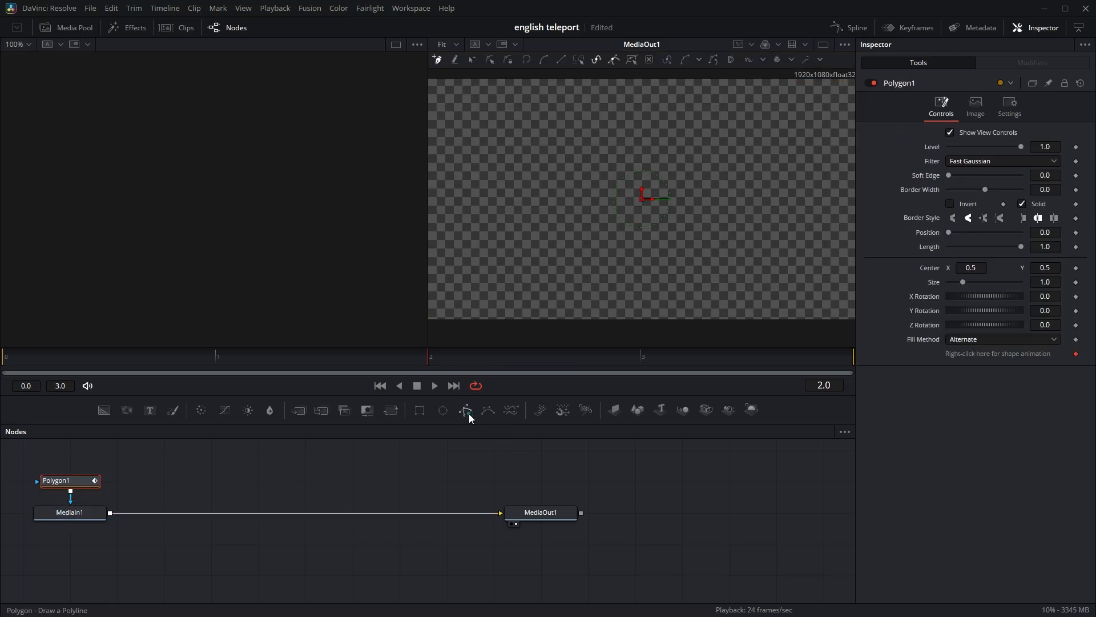
pyautogui.click(950, 204)
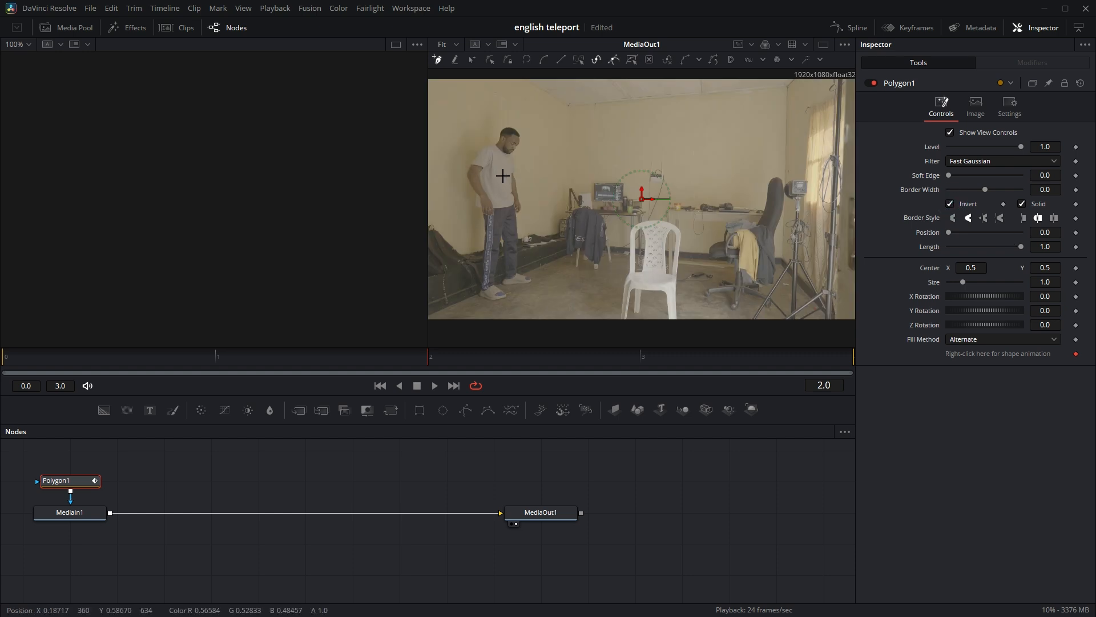
# Trace a closed polygon around the standing man, from his elbow over the head, down to the shoes and back up.
pyautogui.scroll(2, 501, 179)
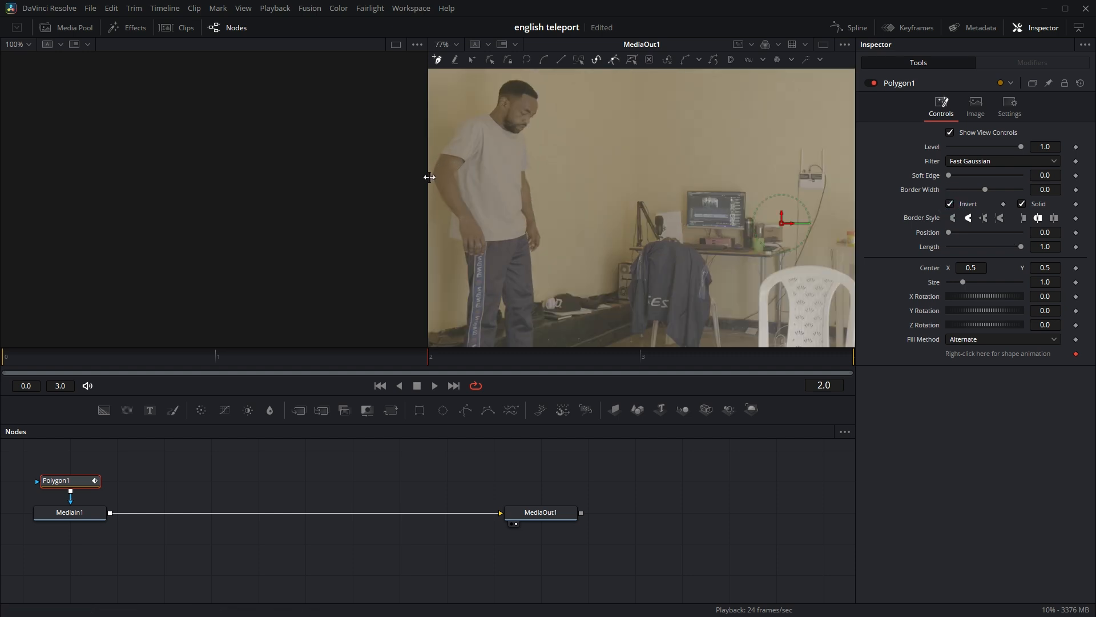
pyautogui.scroll(2, 430, 176)
pyautogui.scroll(2, 432, 170)
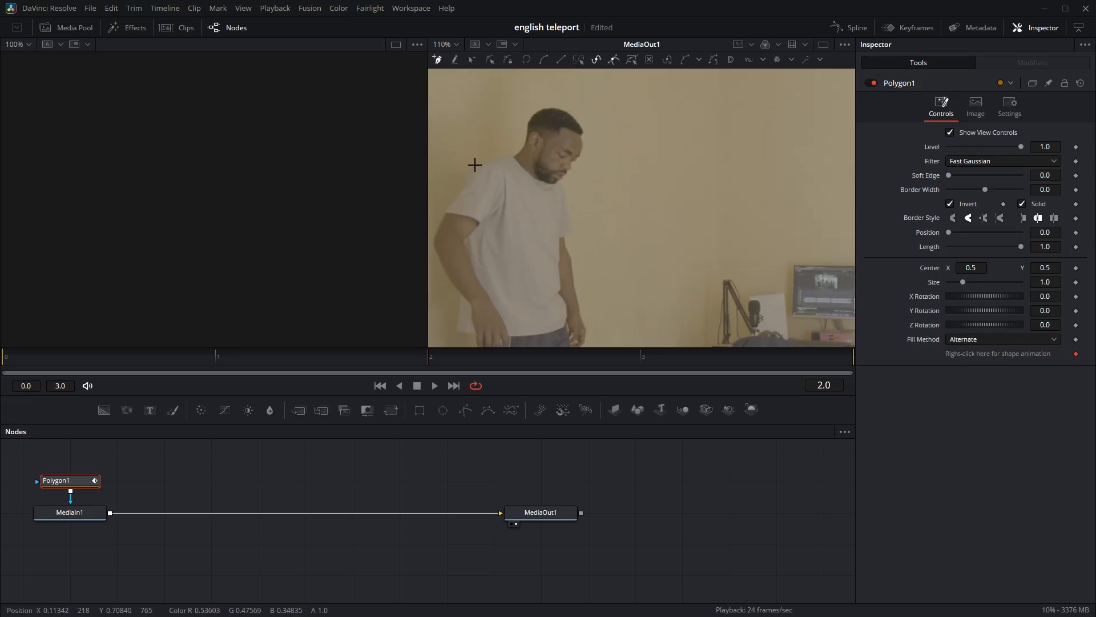
pyautogui.click(443, 273)
pyautogui.moveTo(435, 230); pyautogui.dragTo(440, 221)
pyautogui.click(463, 185)
pyautogui.click(498, 151)
pyautogui.click(512, 151)
pyautogui.click(525, 127)
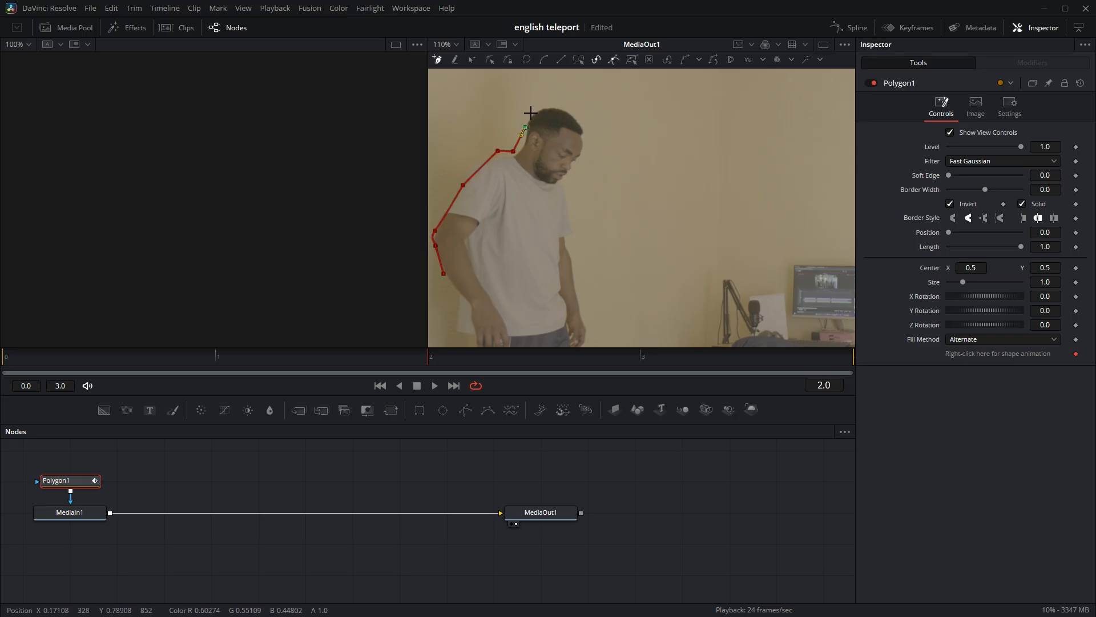
pyautogui.click(564, 106)
pyautogui.click(592, 124)
pyautogui.click(589, 145)
pyautogui.click(566, 181)
pyautogui.click(567, 205)
pyautogui.click(570, 246)
pyautogui.click(574, 284)
pyautogui.click(579, 309)
pyautogui.click(582, 322)
pyautogui.scroll(-2, 582, 326)
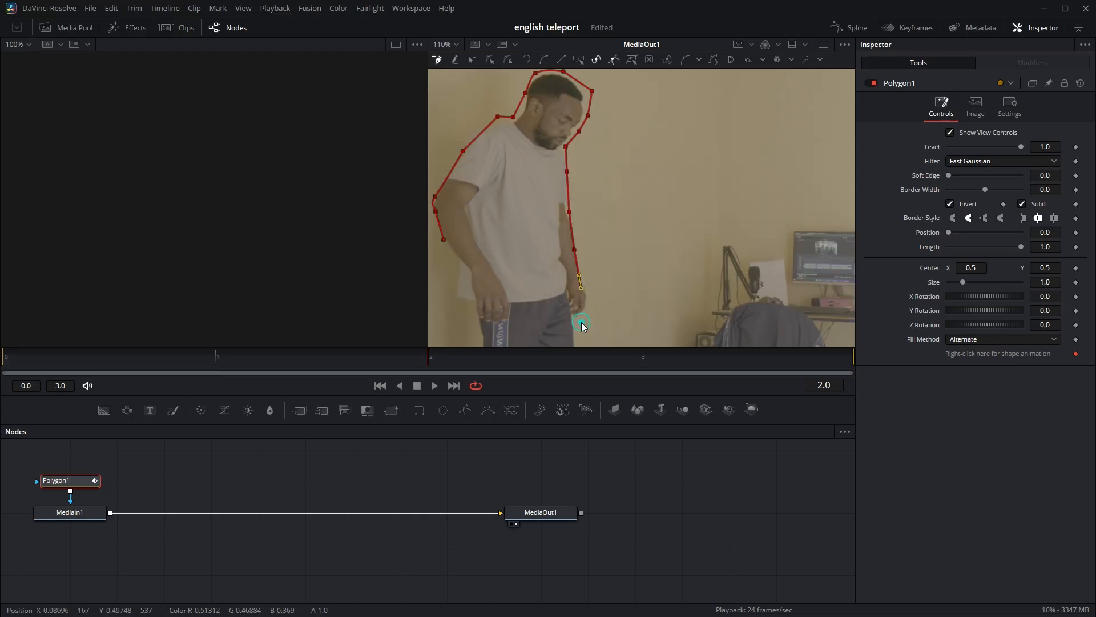
pyautogui.scroll(-3, 582, 325)
pyautogui.click(589, 232)
pyautogui.click(585, 243)
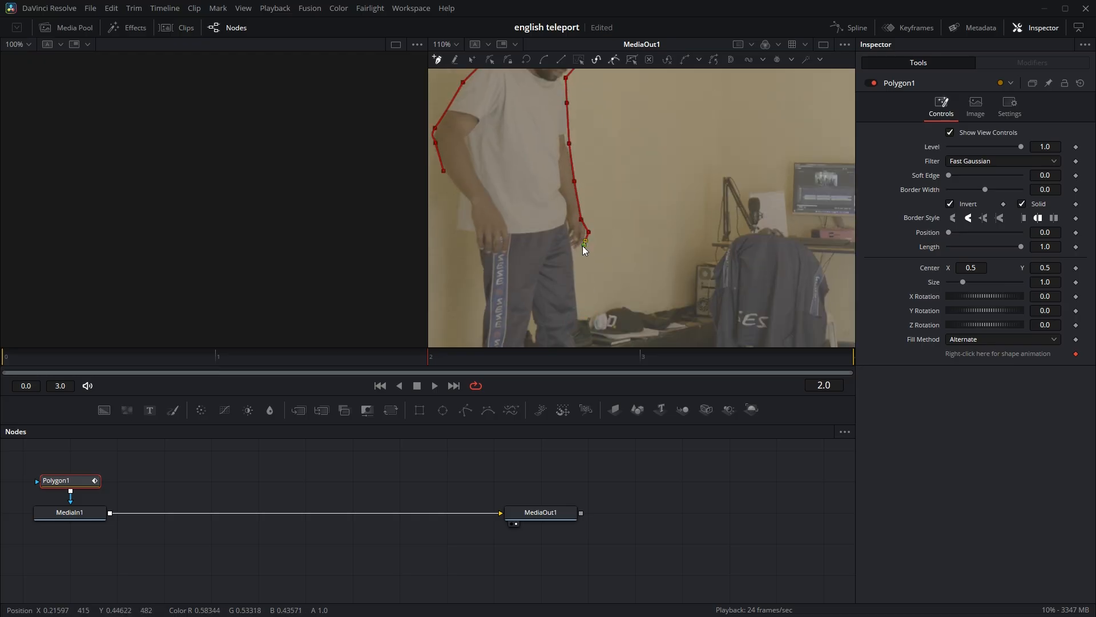
pyautogui.click(575, 253)
pyautogui.click(576, 284)
pyautogui.scroll(-3, 576, 284)
pyautogui.click(578, 210)
pyautogui.click(579, 225)
pyautogui.click(577, 258)
pyautogui.click(573, 295)
pyautogui.click(574, 313)
pyautogui.scroll(-2, 597, 323)
pyautogui.click(603, 290)
pyautogui.click(602, 305)
pyautogui.click(556, 312)
pyautogui.click(523, 313)
pyautogui.click(499, 319)
pyautogui.click(478, 328)
pyautogui.click(480, 295)
pyautogui.click(483, 204)
pyautogui.click(482, 145)
pyautogui.click(477, 116)
pyautogui.click(469, 97)
pyautogui.click(458, 91)
pyautogui.scroll(2, 457, 91)
pyautogui.scroll(4, 456, 91)
pyautogui.click(455, 156)
pyautogui.click(446, 136)
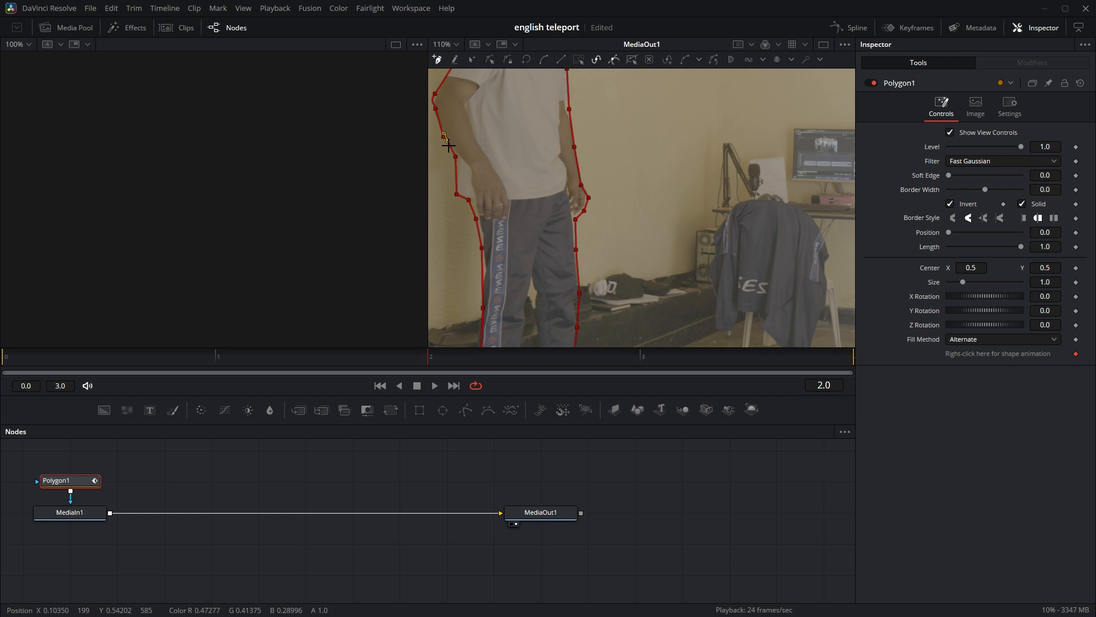
pyautogui.click(443, 137)
pyautogui.click(444, 137)
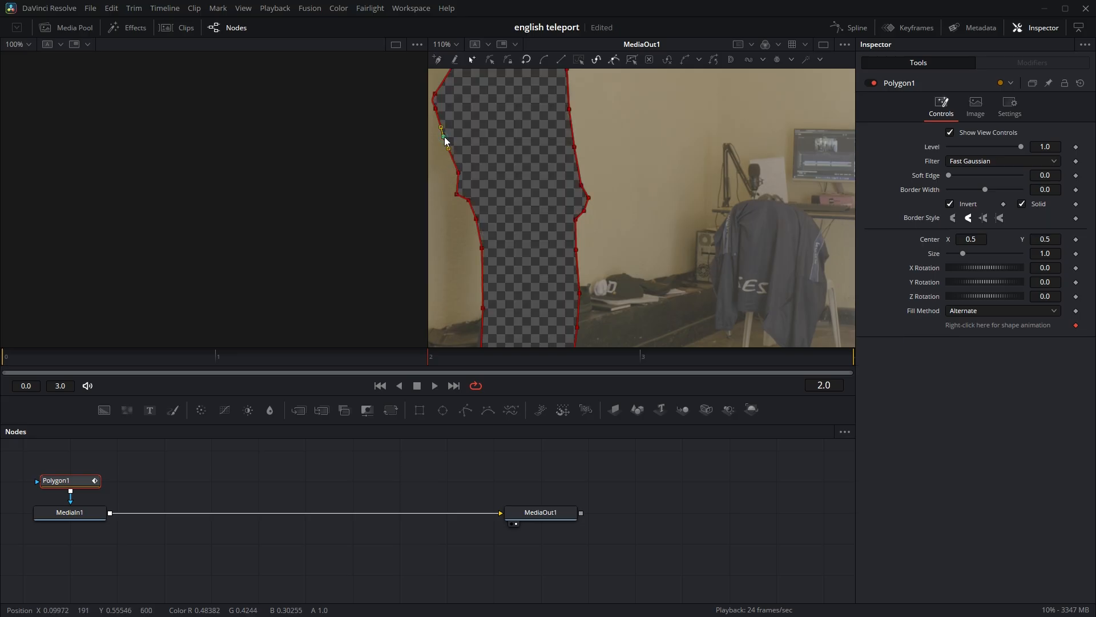
# Turn off Invert on the second clip's Polygon mask, fit the whole frame in the viewer, and return to the Edit page.
pyautogui.click(951, 204)
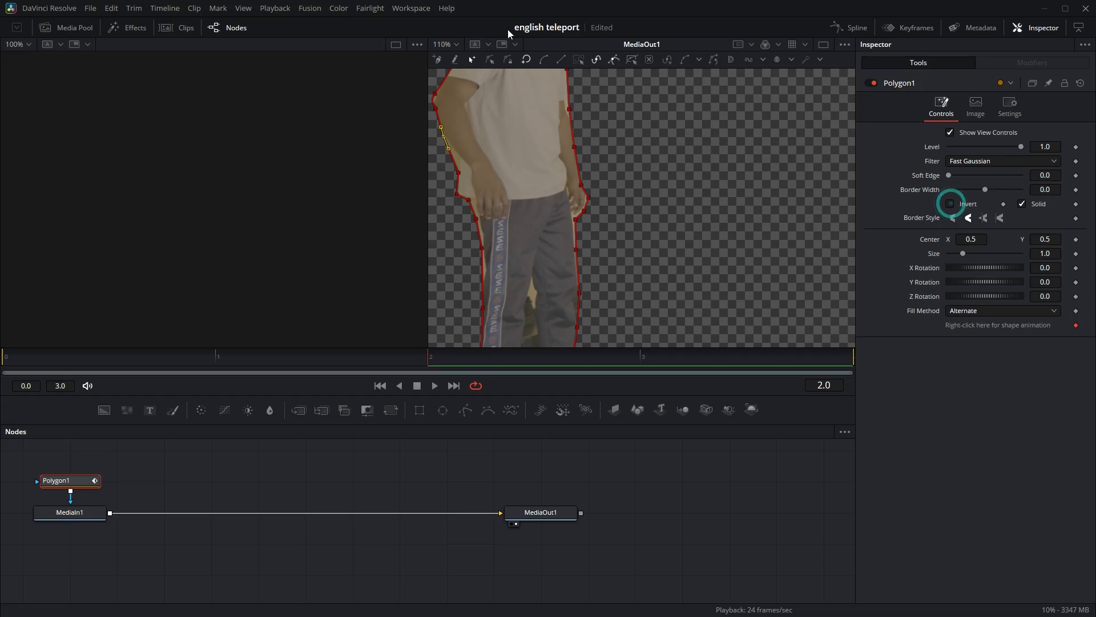
pyautogui.click(455, 44)
pyautogui.click(468, 57)
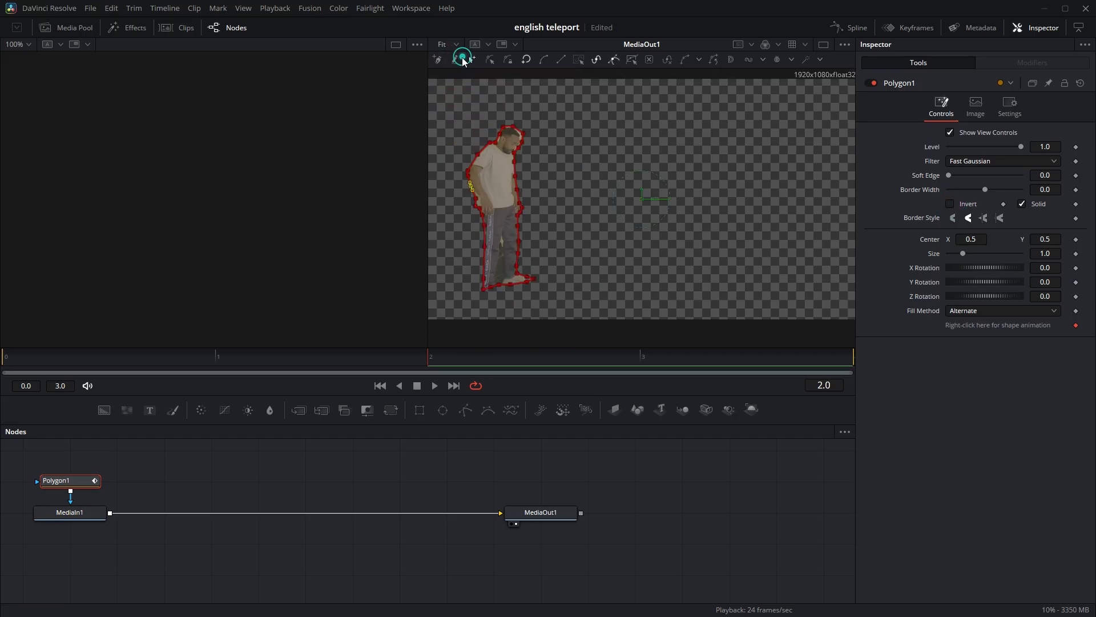
pyautogui.click(411, 8)
pyautogui.moveTo(443, 20)
pyautogui.click(555, 44)
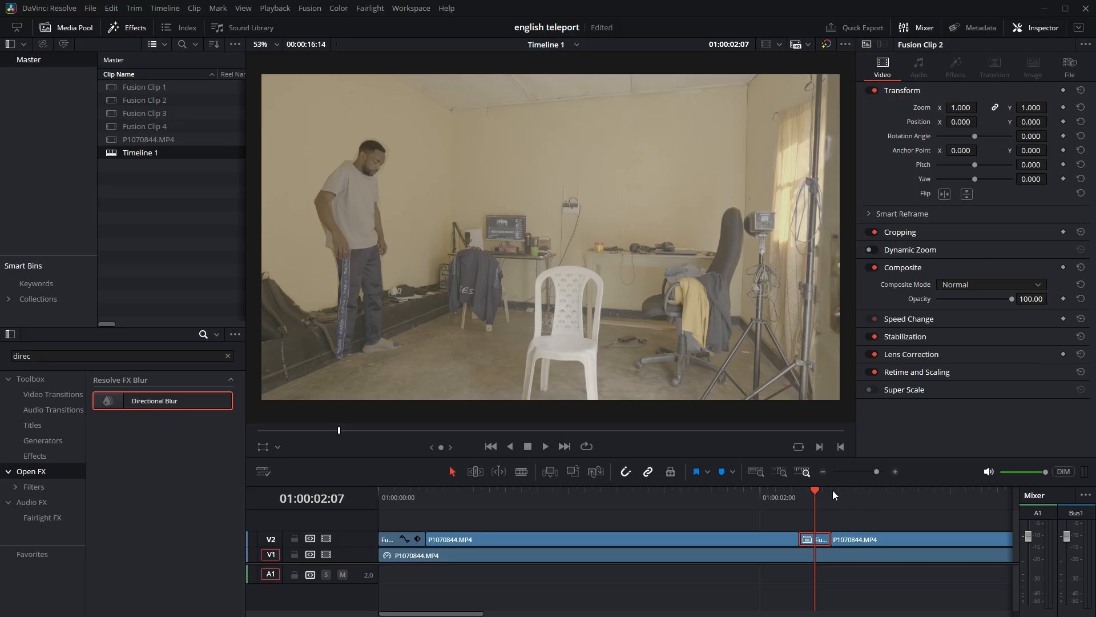
# Move the playhead to 01:00:02:05, search effects for "trans" and apply the Open FX Transform to the second Fusion clip.
pyautogui.moveTo(814, 489); pyautogui.dragTo(800, 489)
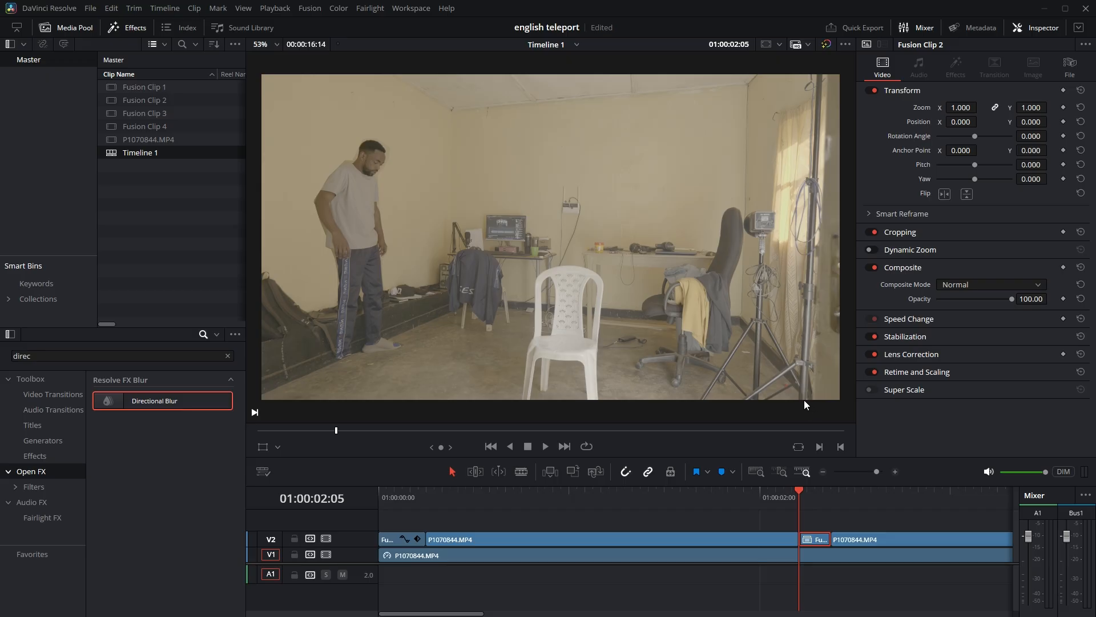
pyautogui.doubleClick(51, 356)
pyautogui.write('tr')
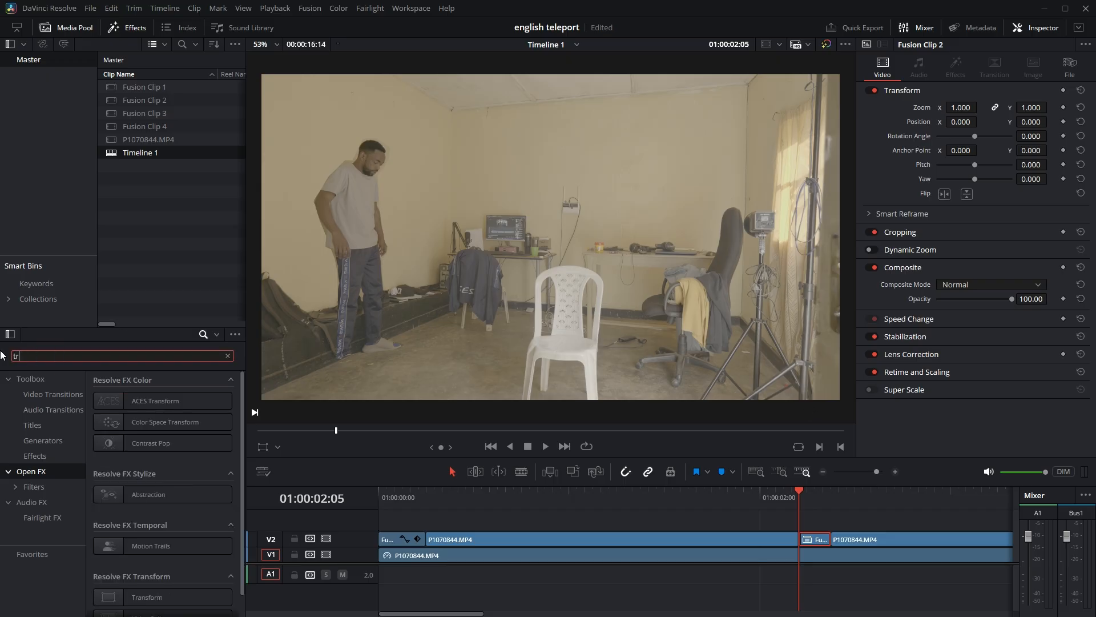
pyautogui.write('ans')
pyautogui.moveTo(164, 475); pyautogui.dragTo(804, 538)
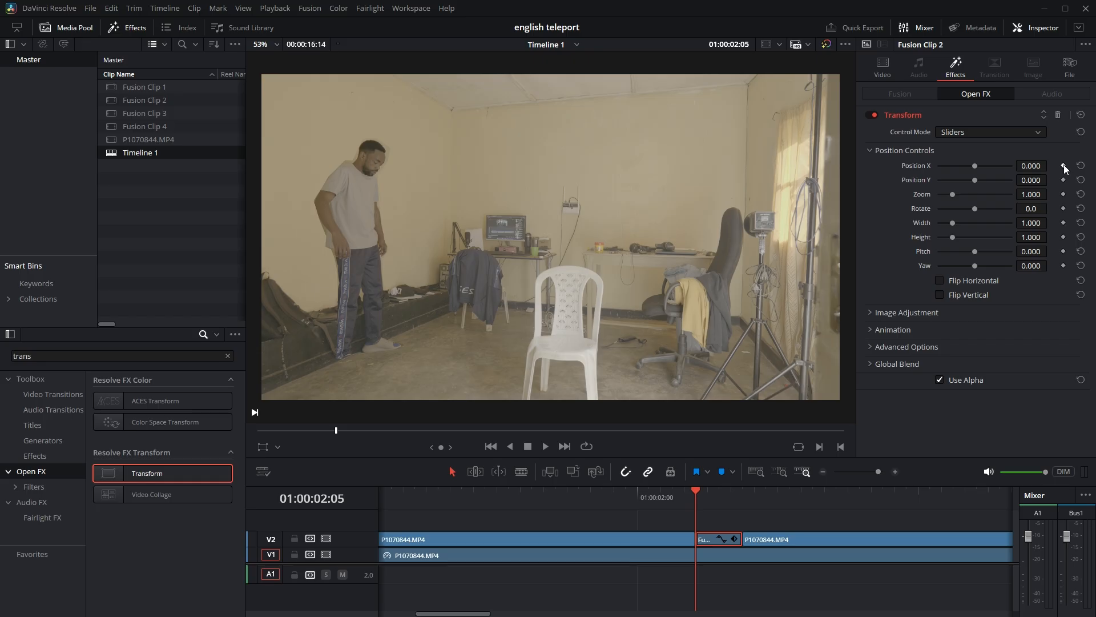
# Keyframe Position X, Position Y and Zoom at 01:00:02:05, then set them to 0.438, -0.112 and 0.570 at 01:00:02:08.
pyautogui.click(1063, 180)
pyautogui.moveTo(700, 487); pyautogui.dragTo(731, 488)
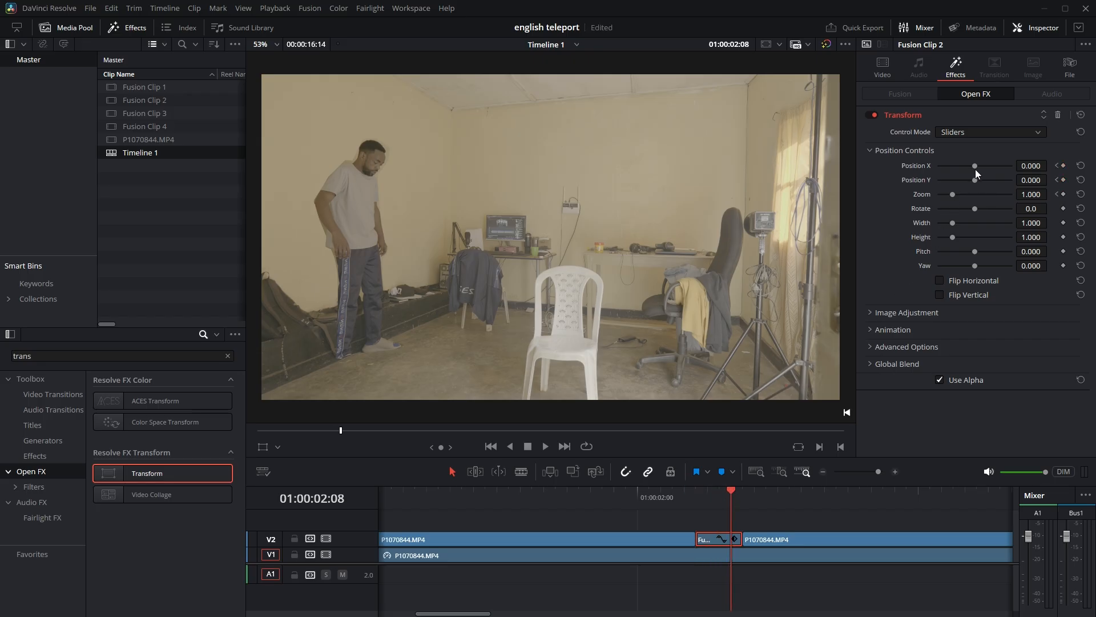
pyautogui.moveTo(977, 166); pyautogui.dragTo(944, 193)
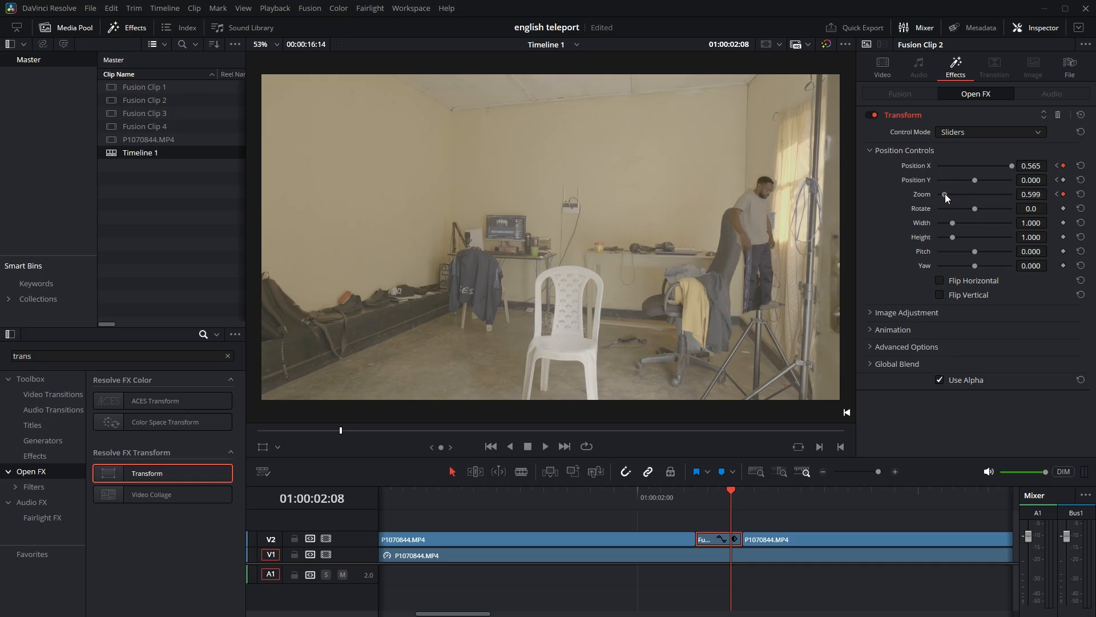
pyautogui.moveTo(1009, 169)
pyautogui.mouseDown()
pyautogui.moveTo(967, 179)
pyautogui.moveTo(1007, 164)
pyautogui.mouseUp()
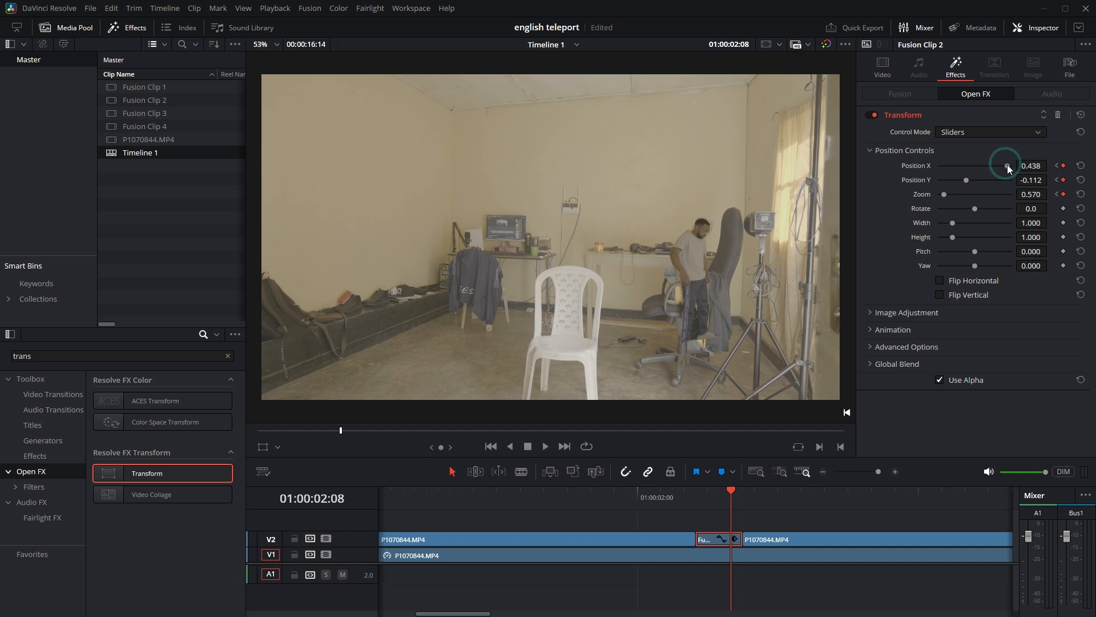
# Play through the second Fusion clip to review the man's move toward the office chair, and stop at 01:00:02:07.
pyautogui.click(667, 490)
pyautogui.press('space')
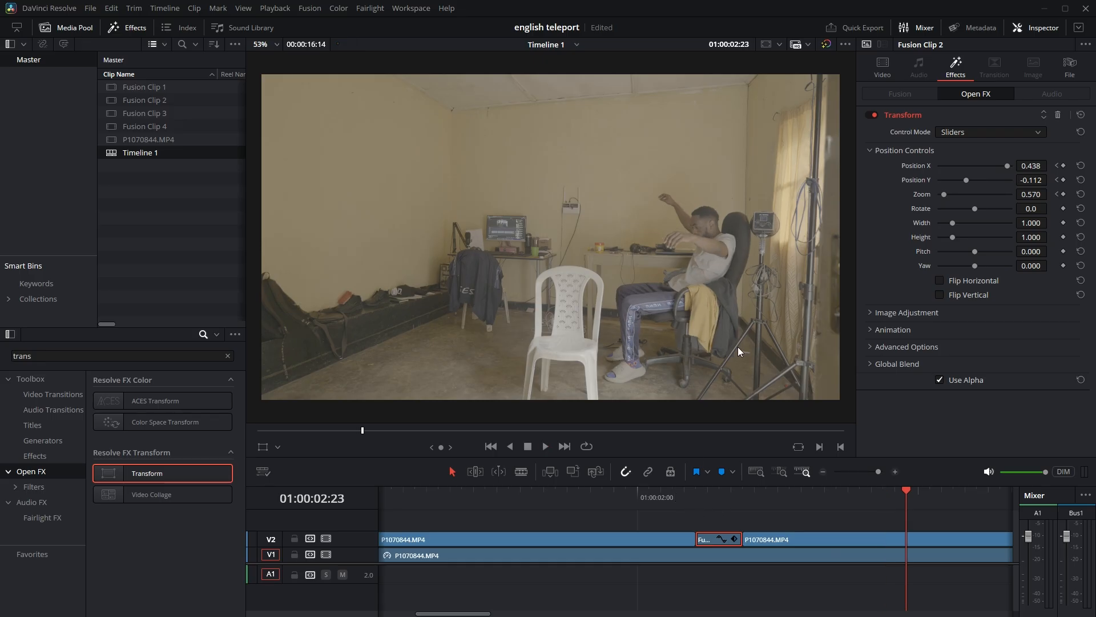
pyautogui.moveTo(705, 494); pyautogui.dragTo(720, 492)
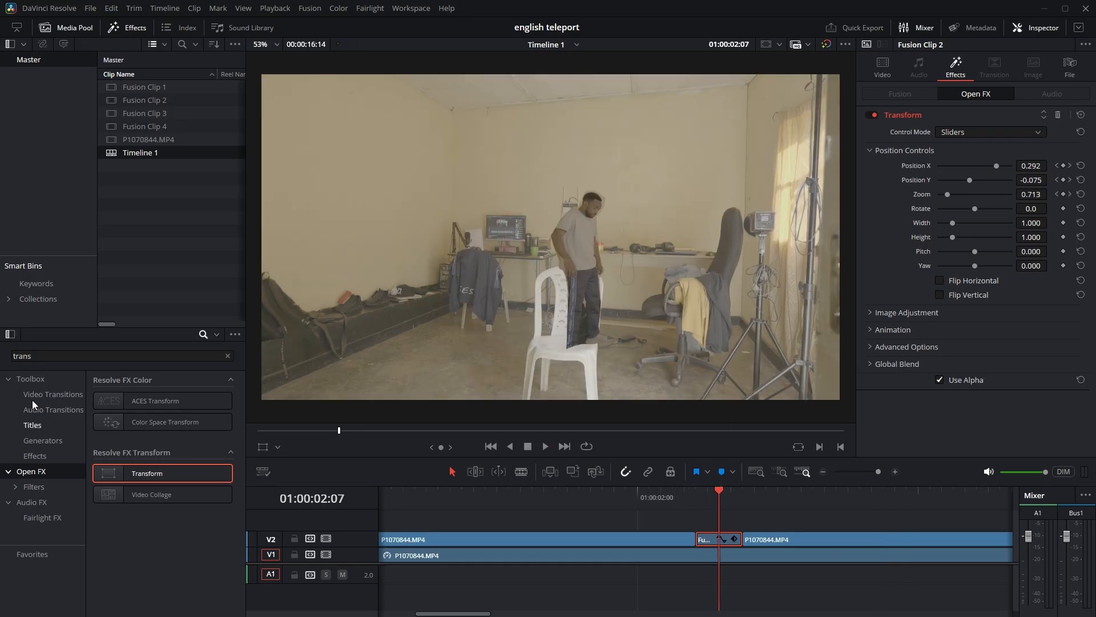
# Apply Directional Blur to the second Fusion clip with strength 0.612 and angle 4.2, and return the playhead to 01:00:02:03.
pyautogui.doubleClick(55, 356)
pyautogui.write('d')
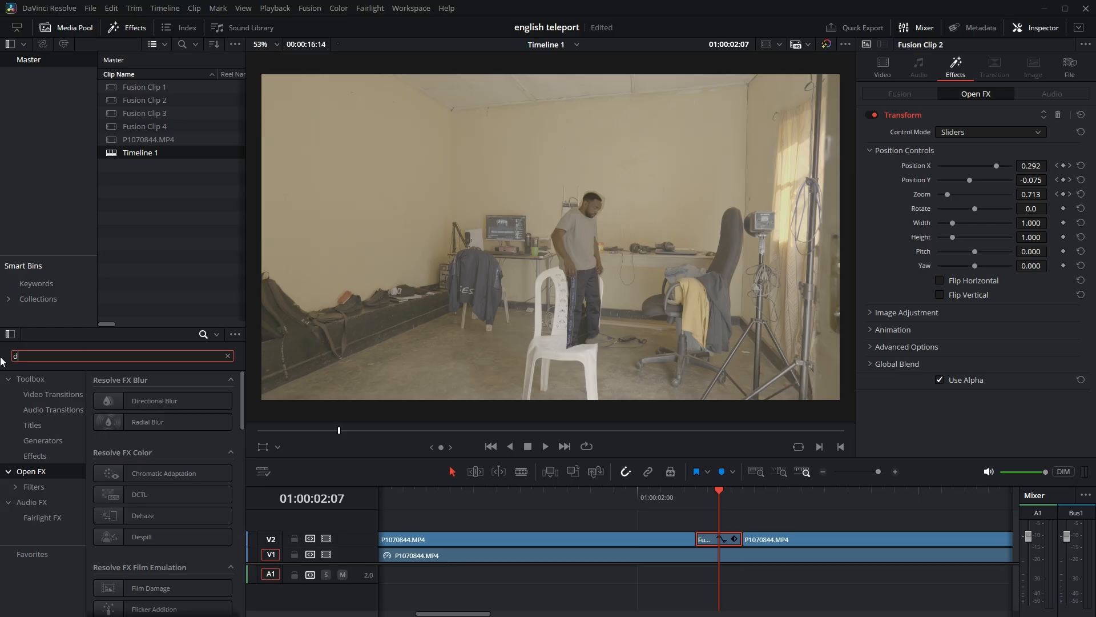
pyautogui.write('ire')
pyautogui.moveTo(151, 401); pyautogui.dragTo(711, 542)
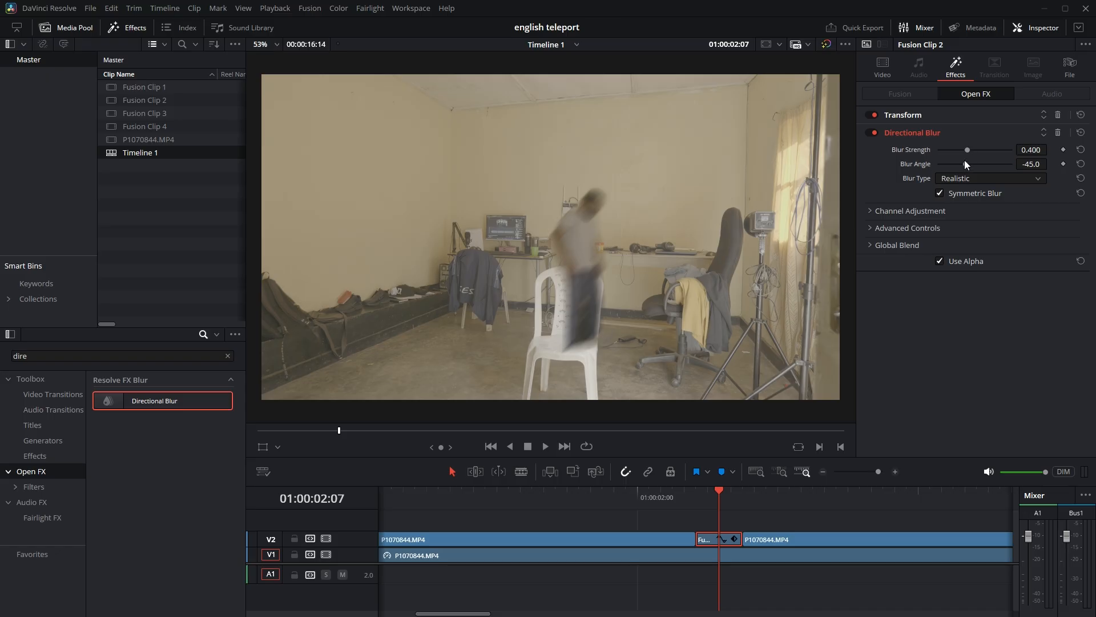
pyautogui.moveTo(966, 165)
pyautogui.mouseDown()
pyautogui.moveTo(995, 166)
pyautogui.moveTo(971, 163)
pyautogui.moveTo(984, 150)
pyautogui.moveTo(966, 162)
pyautogui.moveTo(978, 162)
pyautogui.moveTo(964, 157)
pyautogui.moveTo(975, 157)
pyautogui.mouseUp()
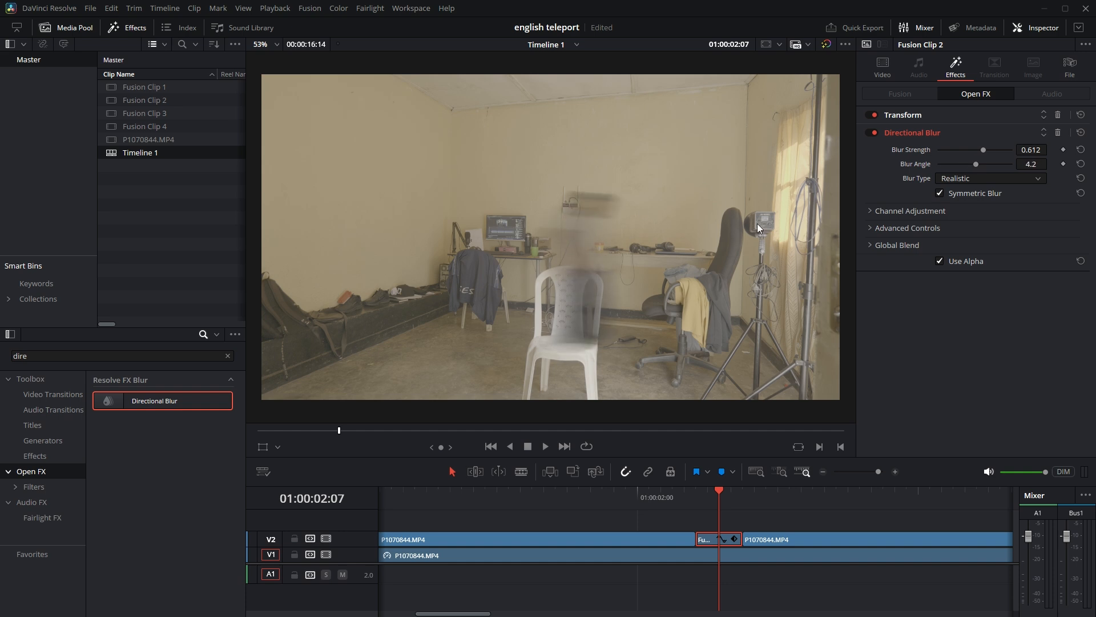
pyautogui.click(671, 492)
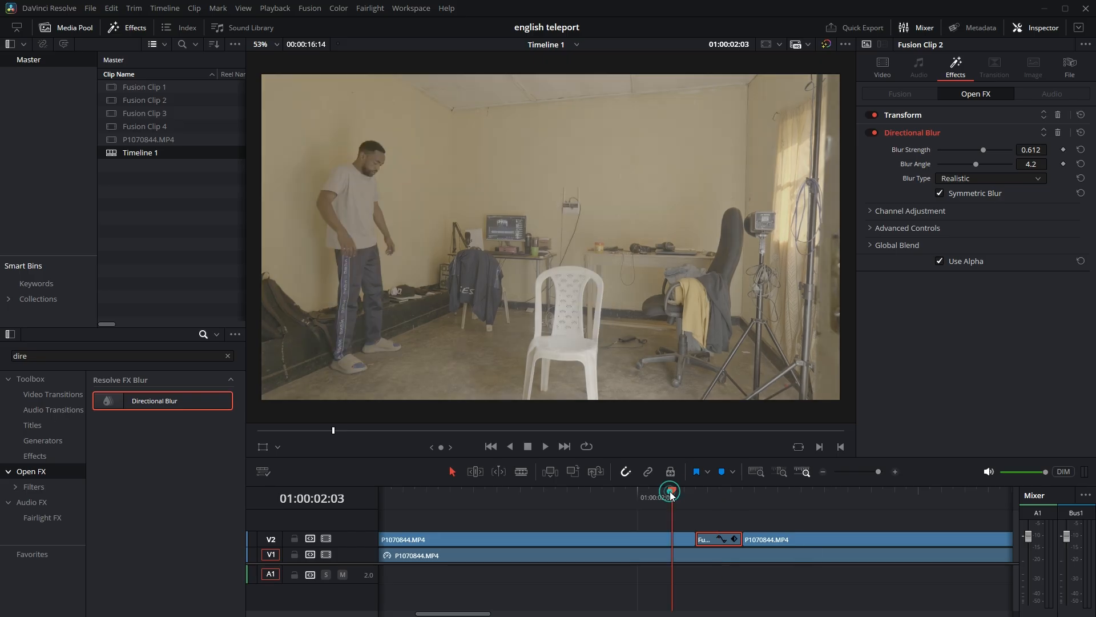
# Play through the second Fusion clip's blurred move, and select the third Fusion clip with the playhead at 01:00:05:06.
pyautogui.press('space')
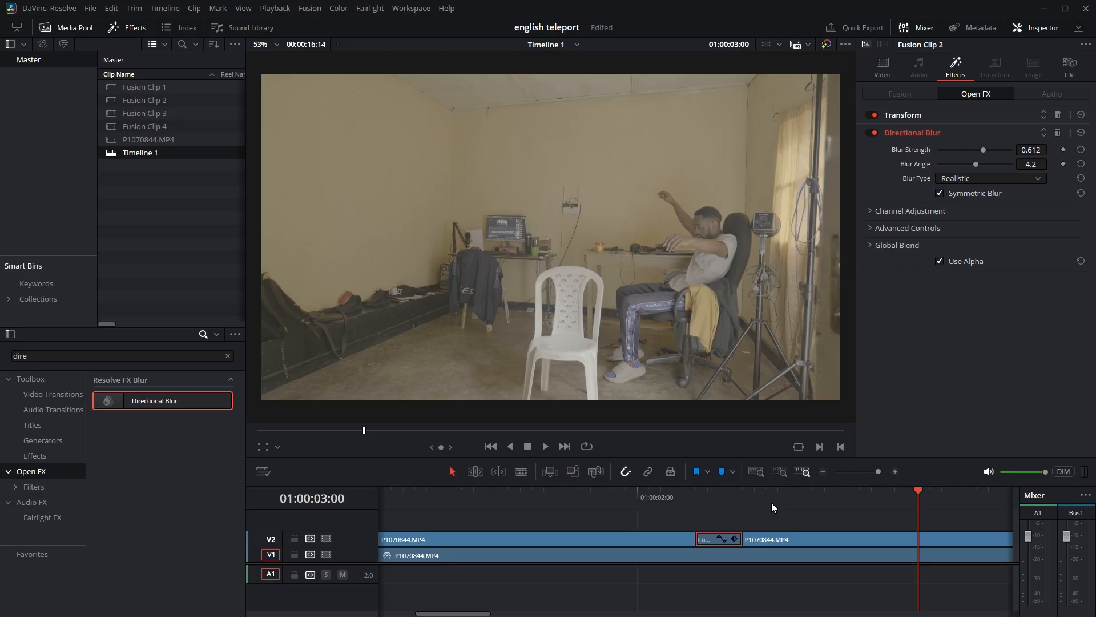
pyautogui.scroll(-1, 762, 551)
pyautogui.scroll(-4, 762, 551)
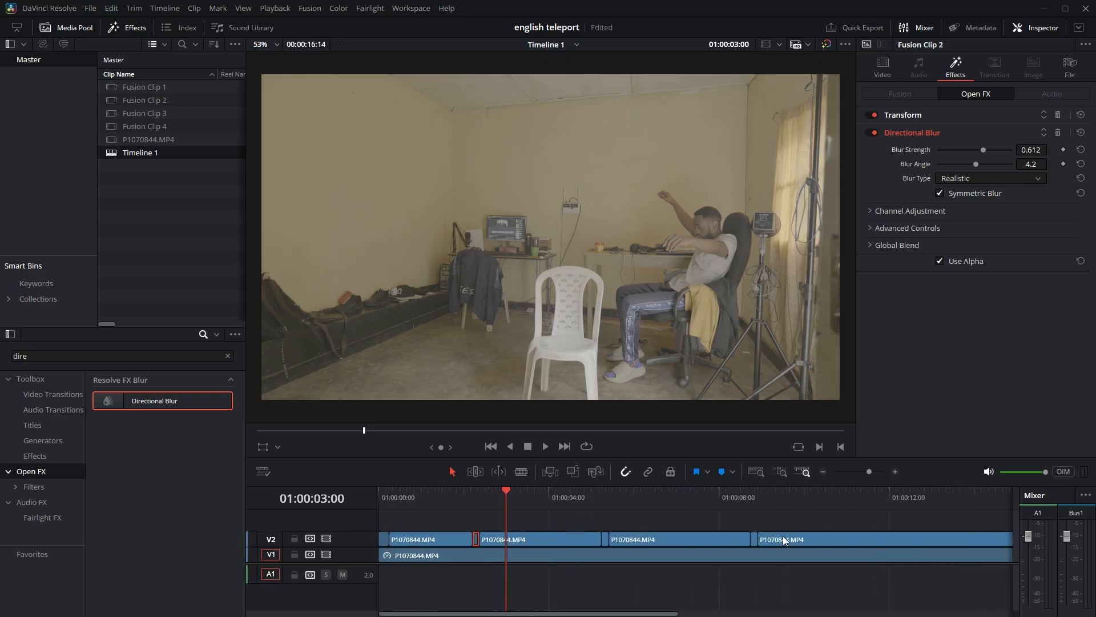
pyautogui.scroll(-2, 783, 540)
pyautogui.click(519, 491)
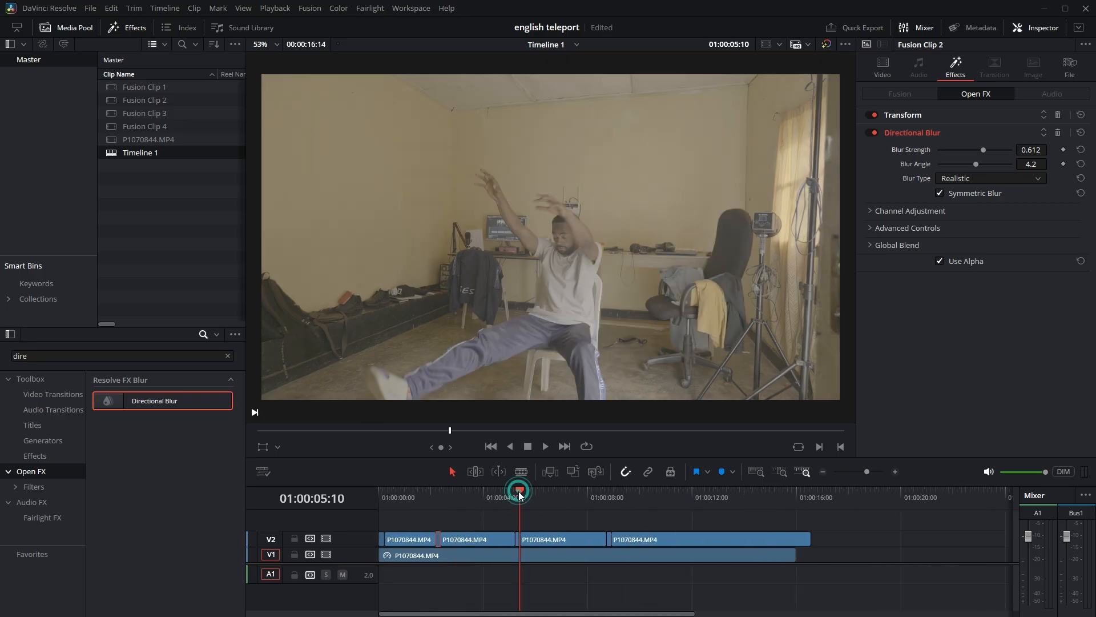
pyautogui.scroll(3, 537, 491)
pyautogui.scroll(2, 677, 497)
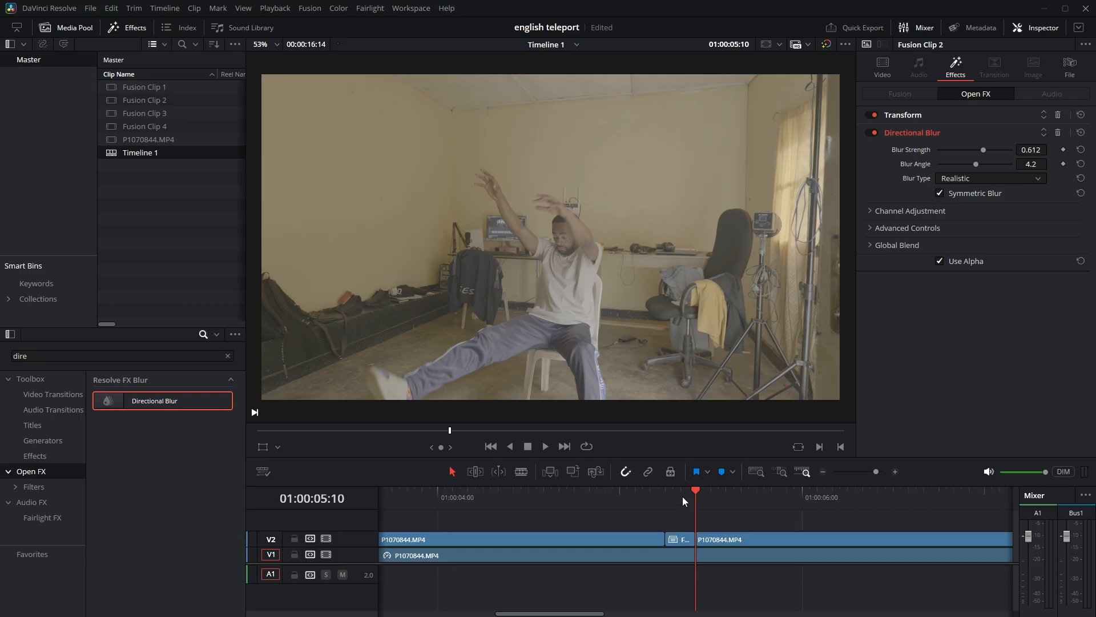
pyautogui.moveTo(686, 486); pyautogui.dragTo(667, 490)
pyautogui.click(679, 539)
# Open the third Fusion clip on the Fusion page and draw a polygon mask around the man in the office chair.
pyautogui.click(572, 52)
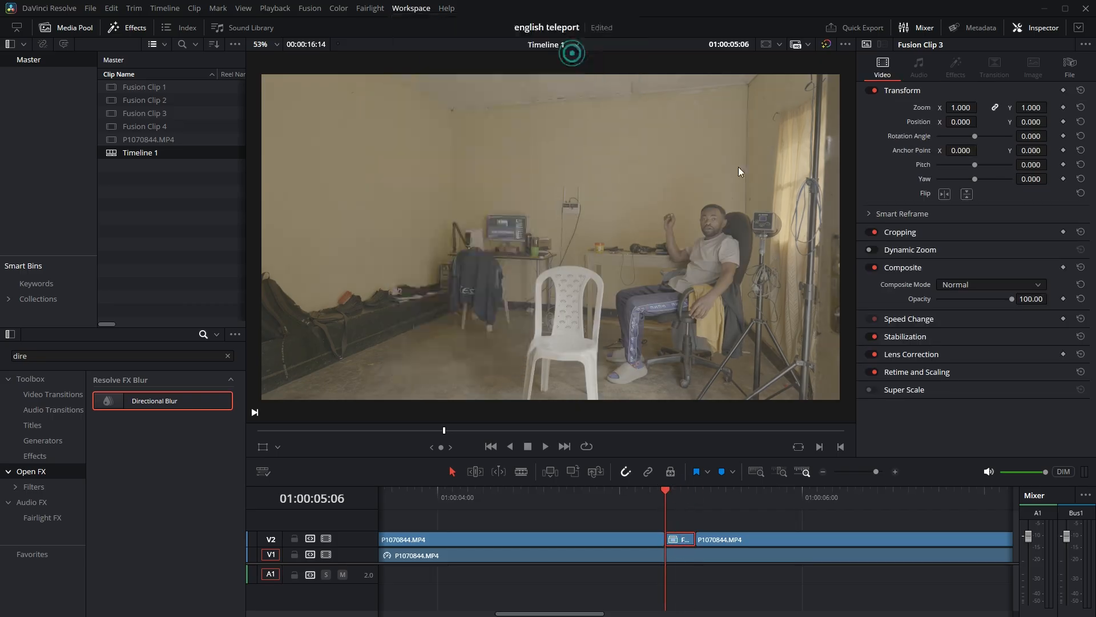
pyautogui.hotkey('shift', '5')
pyautogui.click(466, 410)
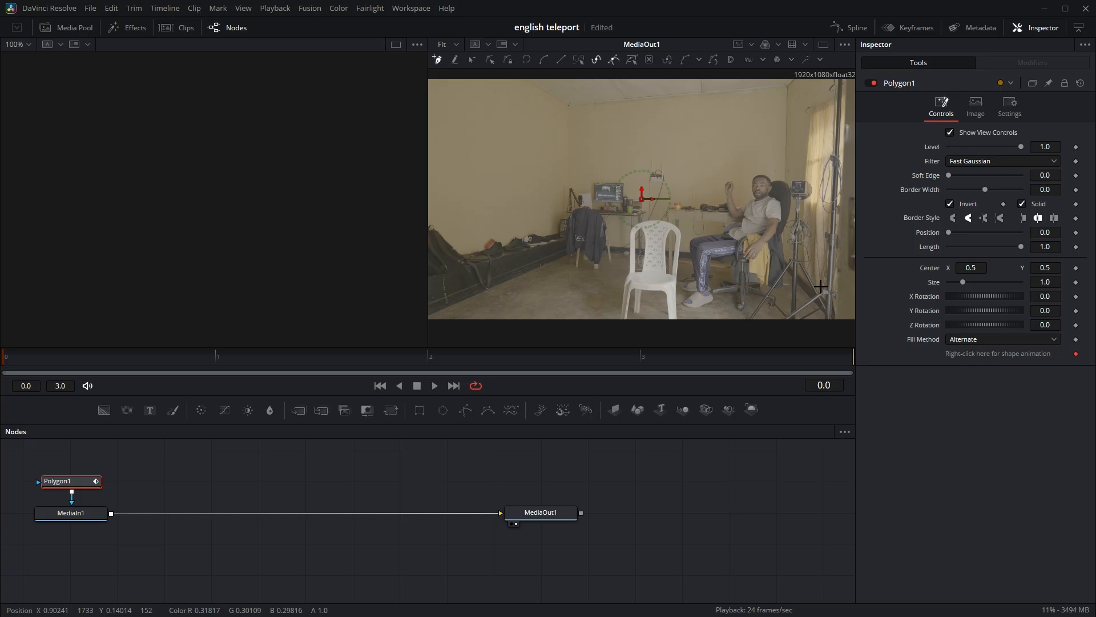
pyautogui.scroll(4, 799, 183)
pyautogui.click(661, 233)
pyautogui.click(684, 226)
pyautogui.click(691, 213)
pyautogui.click(690, 185)
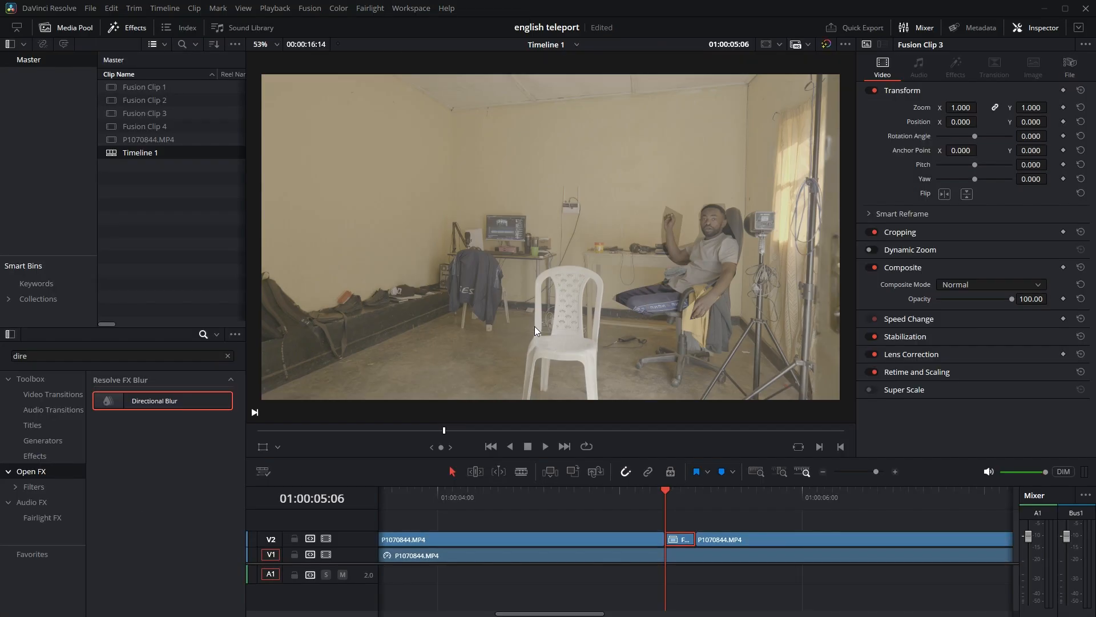
# Apply the Open FX Transform to the third Fusion clip and adjust its Position X.
pyautogui.moveTo(163, 473); pyautogui.dragTo(678, 539)
pyautogui.moveTo(974, 167); pyautogui.dragTo(974, 169)
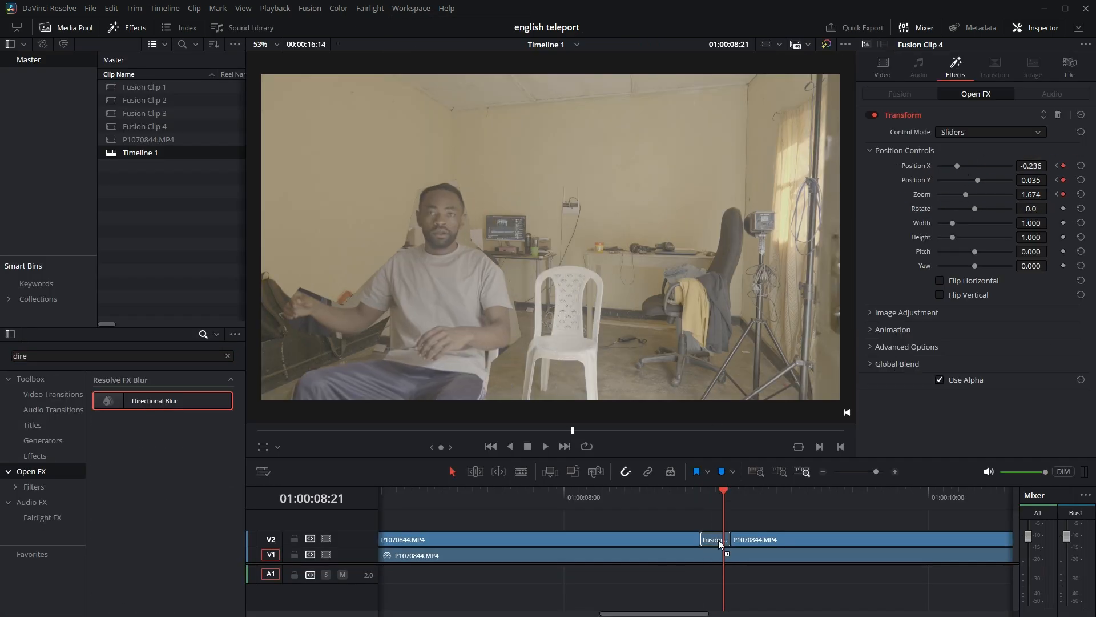
# Apply Directional Blur to the fourth Fusion clip with strength 0.496 and angle -171.6, and play through the move.
pyautogui.moveTo(155, 400); pyautogui.dragTo(720, 543)
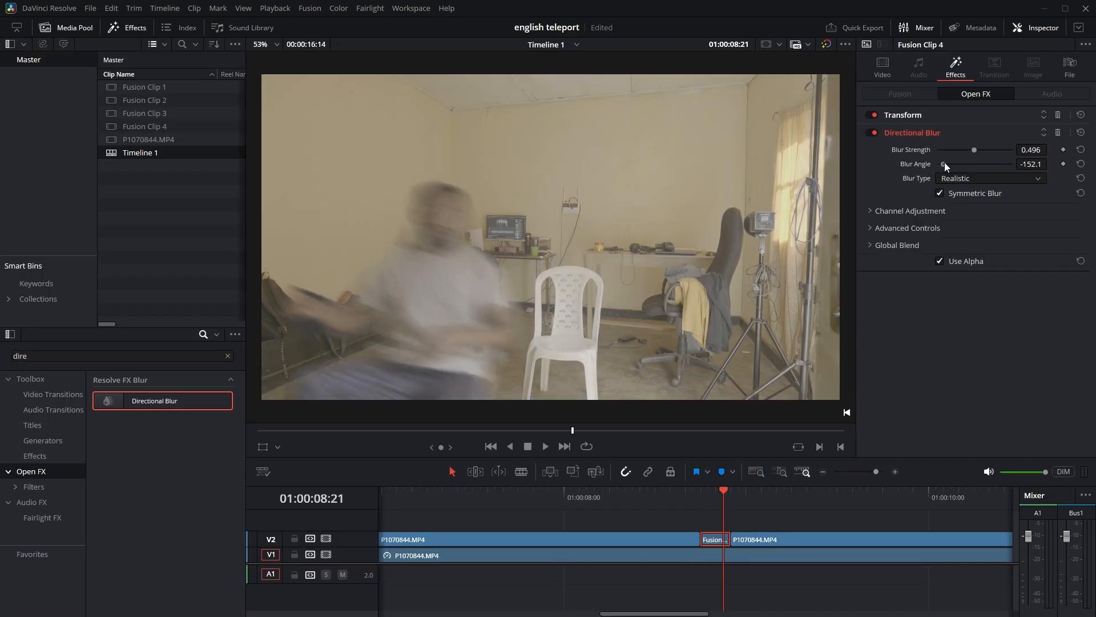
pyautogui.click(684, 489)
pyautogui.press('space')
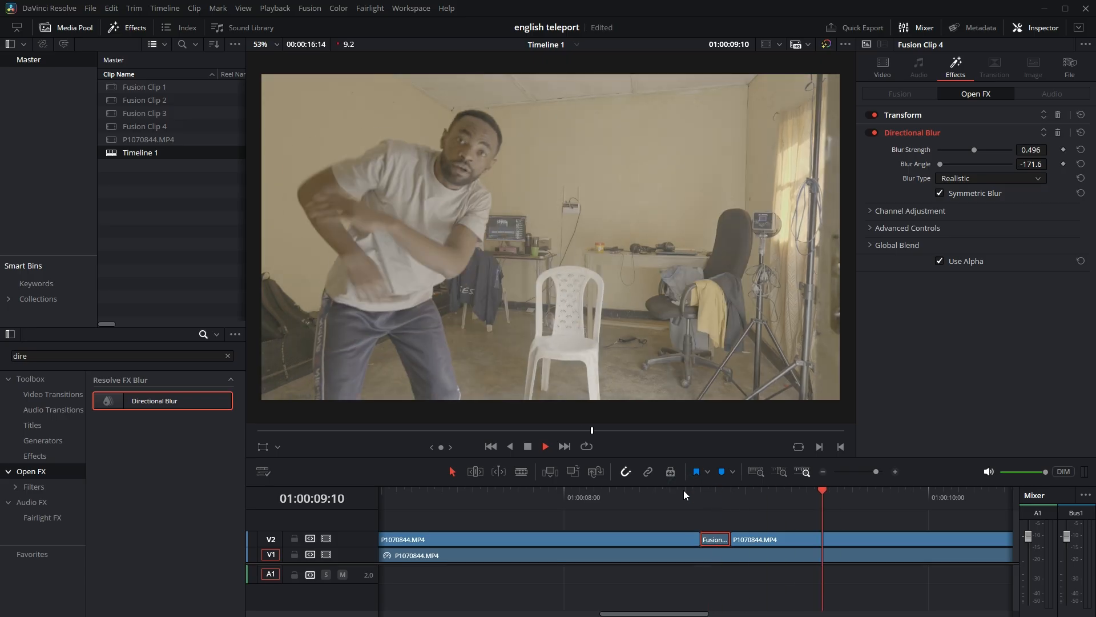
pyautogui.press('space')
# Return the playhead to the start of the timeline and add a marker at 01:00:00:00.
pyautogui.scroll(-5, 654, 580)
pyautogui.scroll(-5, 655, 578)
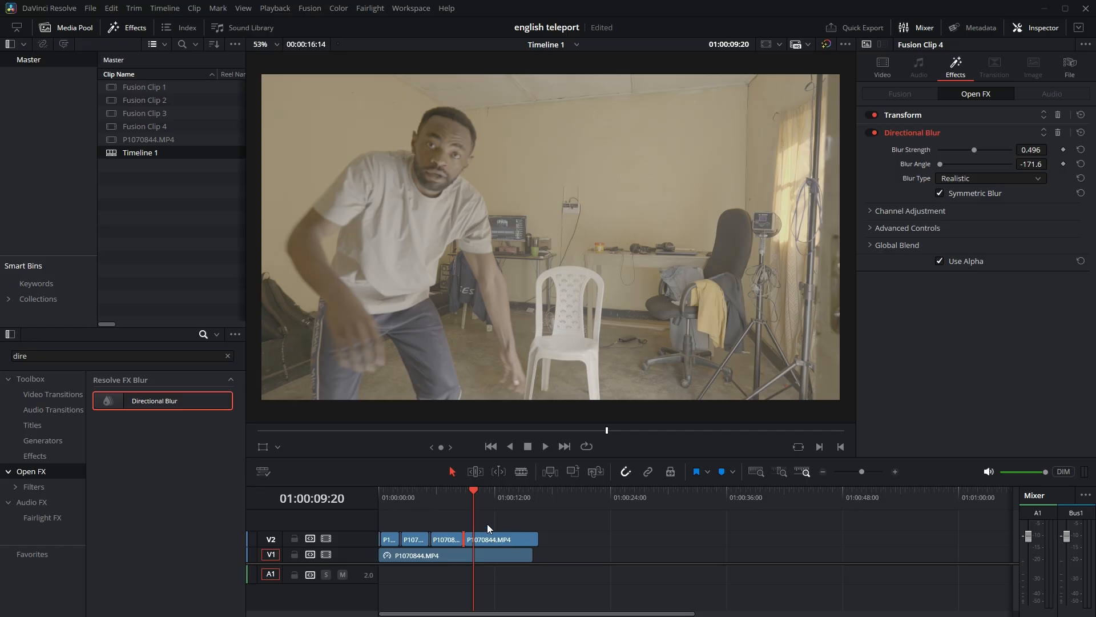
pyautogui.click(546, 521)
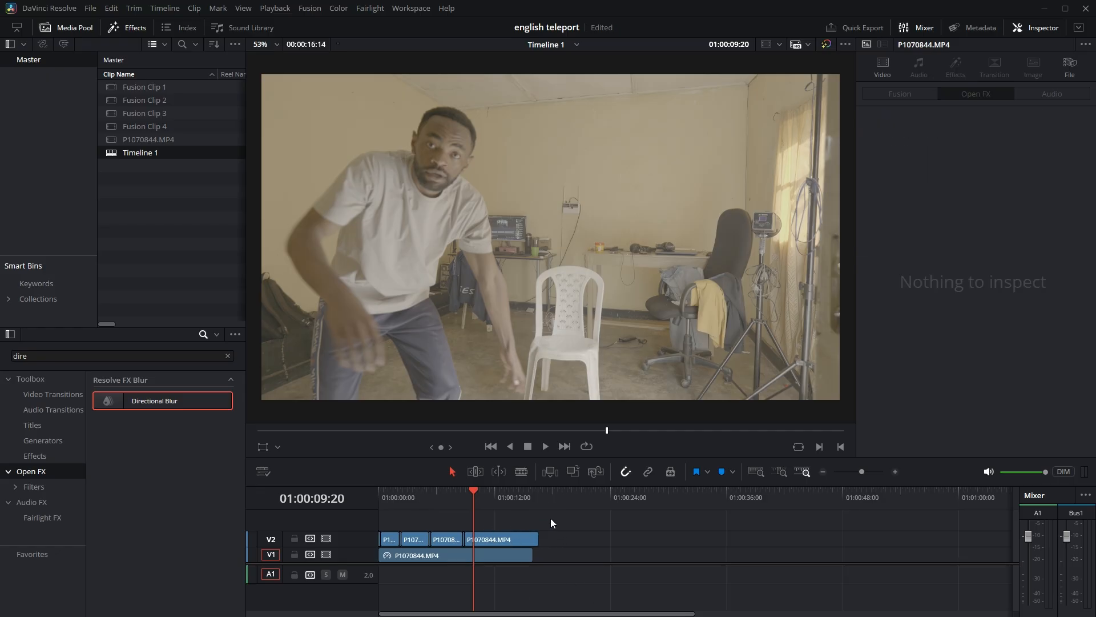
pyautogui.click(622, 611)
pyautogui.click(382, 491)
pyautogui.scroll(4, 538, 571)
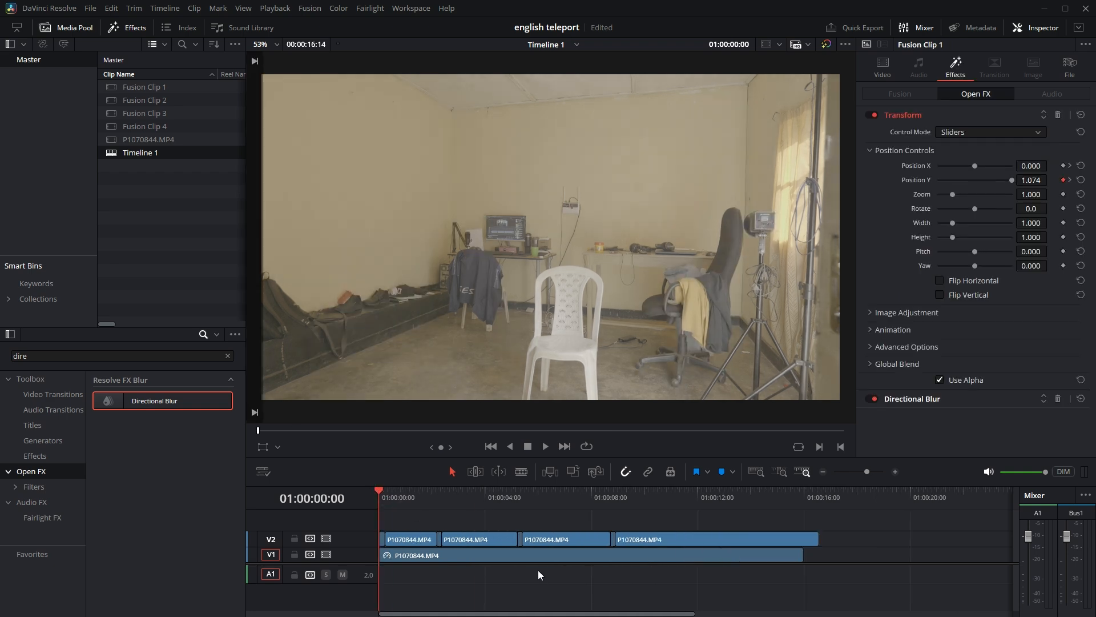
pyautogui.scroll(2, 538, 569)
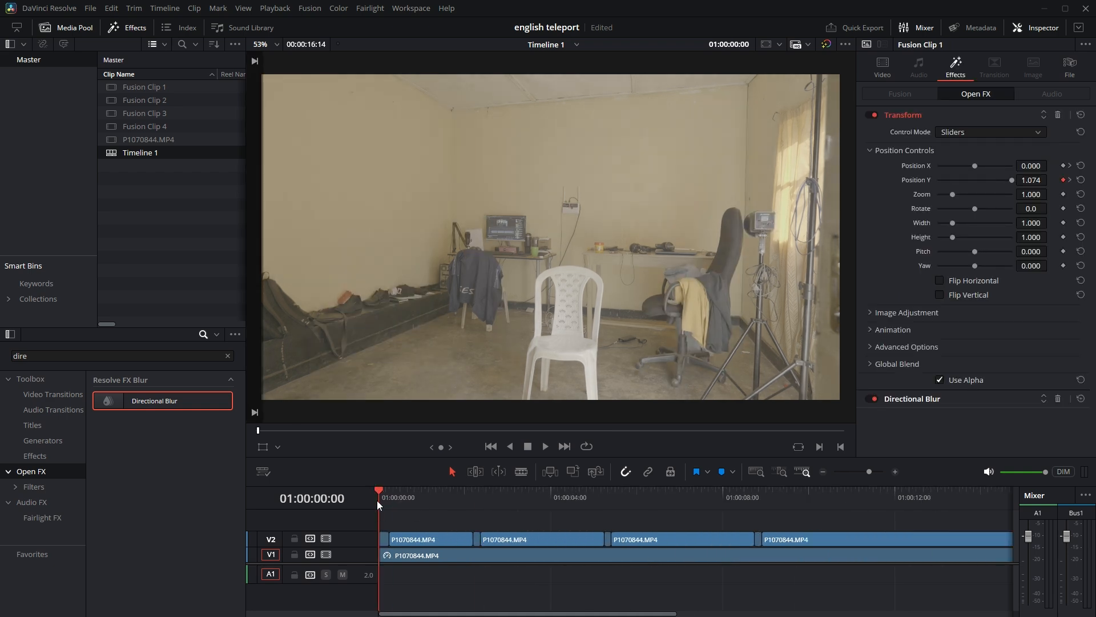
pyautogui.moveTo(379, 490)
pyautogui.mouseDown()
pyautogui.moveTo(389, 490)
pyautogui.moveTo(379, 490)
pyautogui.mouseUp()
pyautogui.click(723, 473)
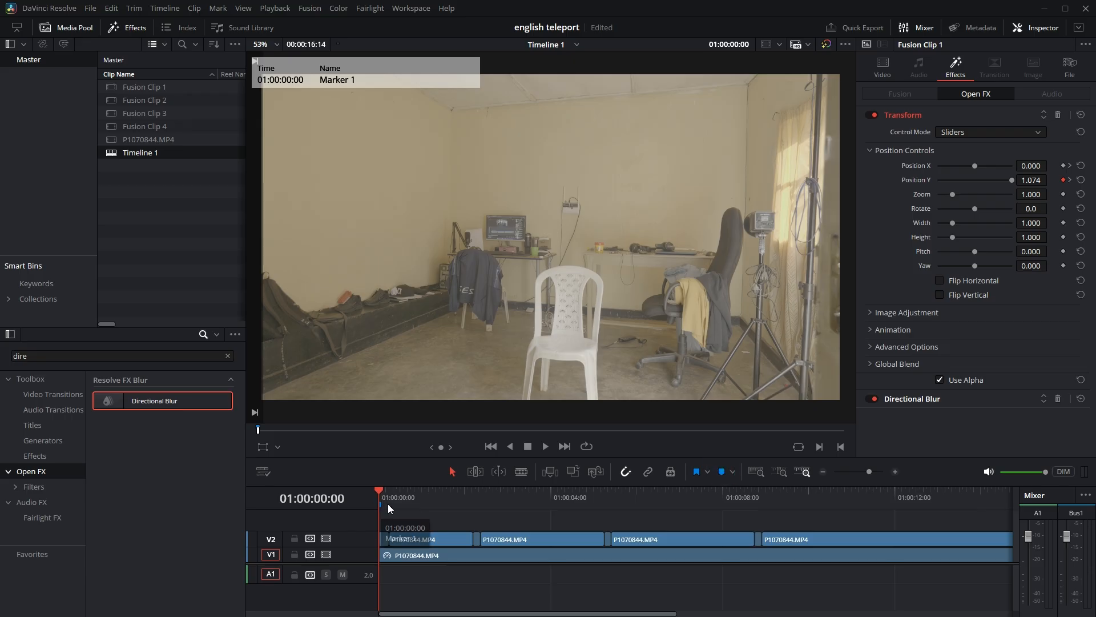
# Add markers at the starts of the second, third and fourth Fusion clips, at 01:00:02:05, 01:00:05:06 and 01:00:08:18.
pyautogui.moveTo(482, 490); pyautogui.dragTo(474, 489)
pyautogui.click(723, 473)
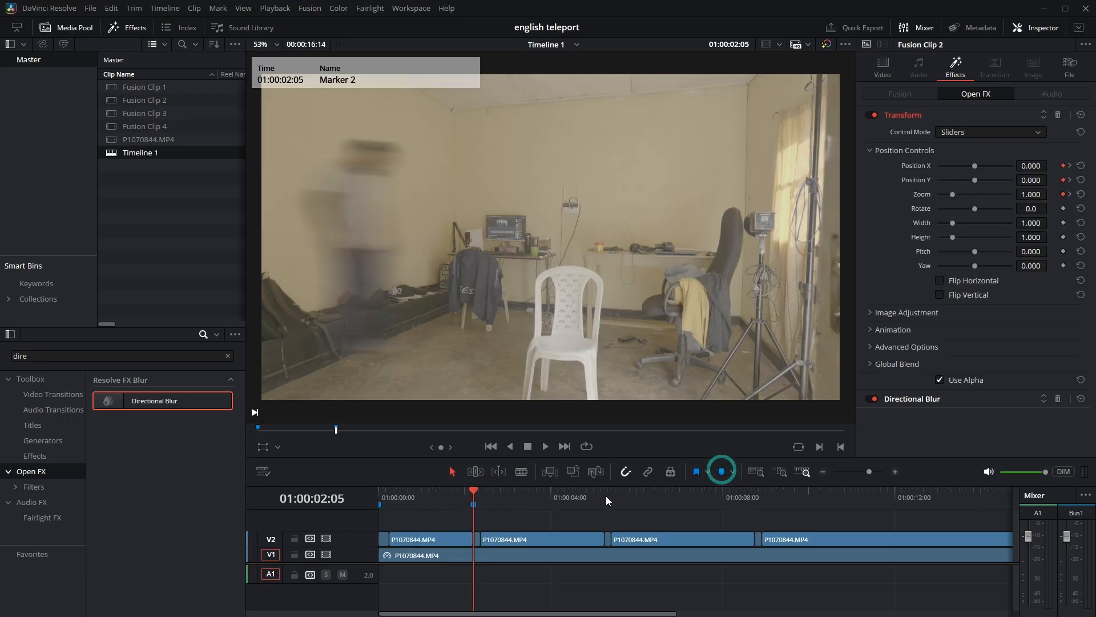
pyautogui.click(608, 494)
pyautogui.moveTo(609, 493); pyautogui.dragTo(604, 493)
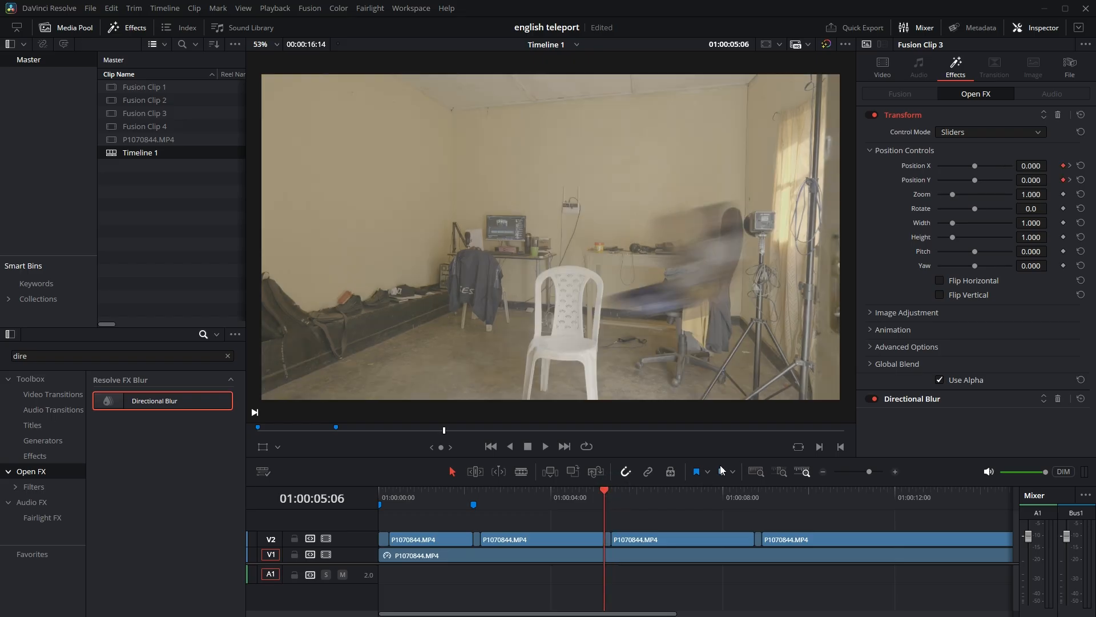
pyautogui.click(722, 472)
pyautogui.click(754, 495)
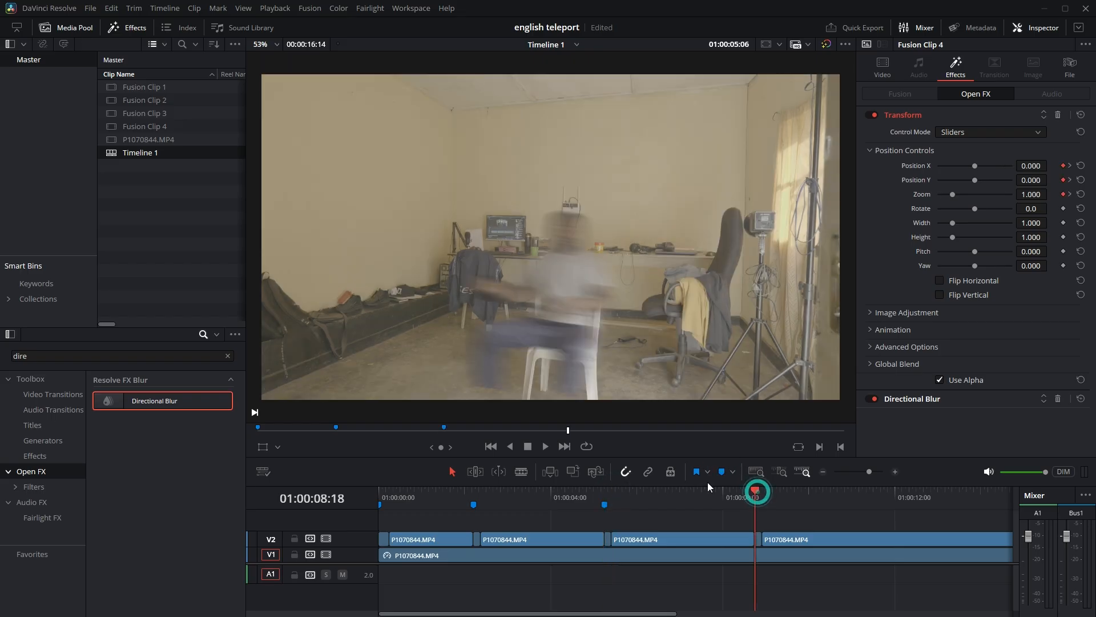
pyautogui.click(722, 472)
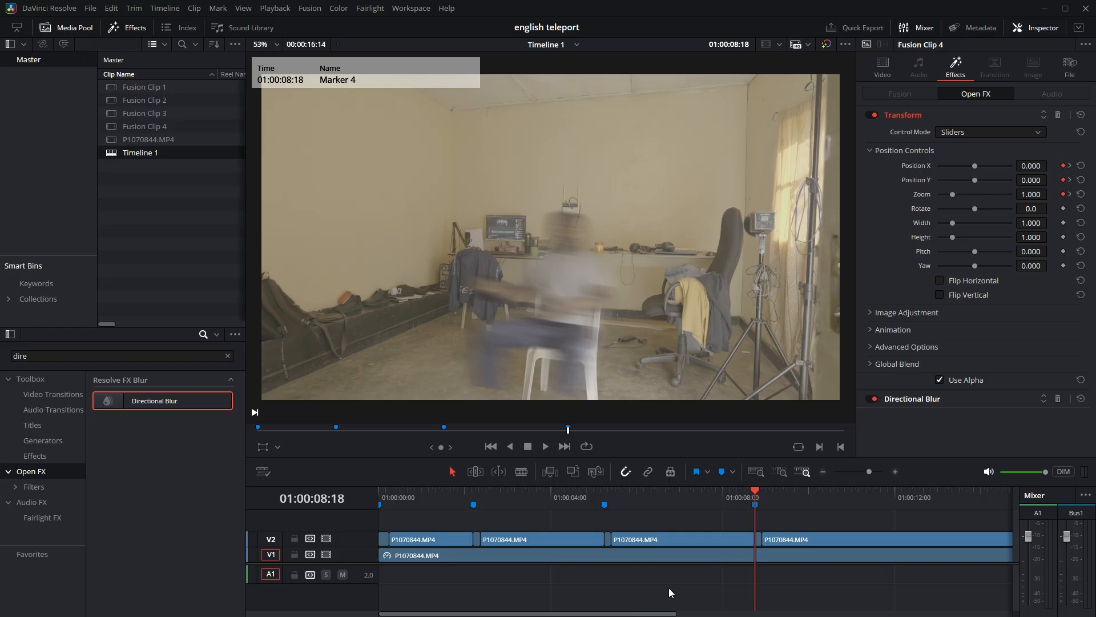
# Combine all clips on track V2 into one new Fusion clip.
pyautogui.scroll(-2, 692, 573)
pyautogui.moveTo(669, 530); pyautogui.dragTo(371, 536)
pyautogui.rightClick(406, 538)
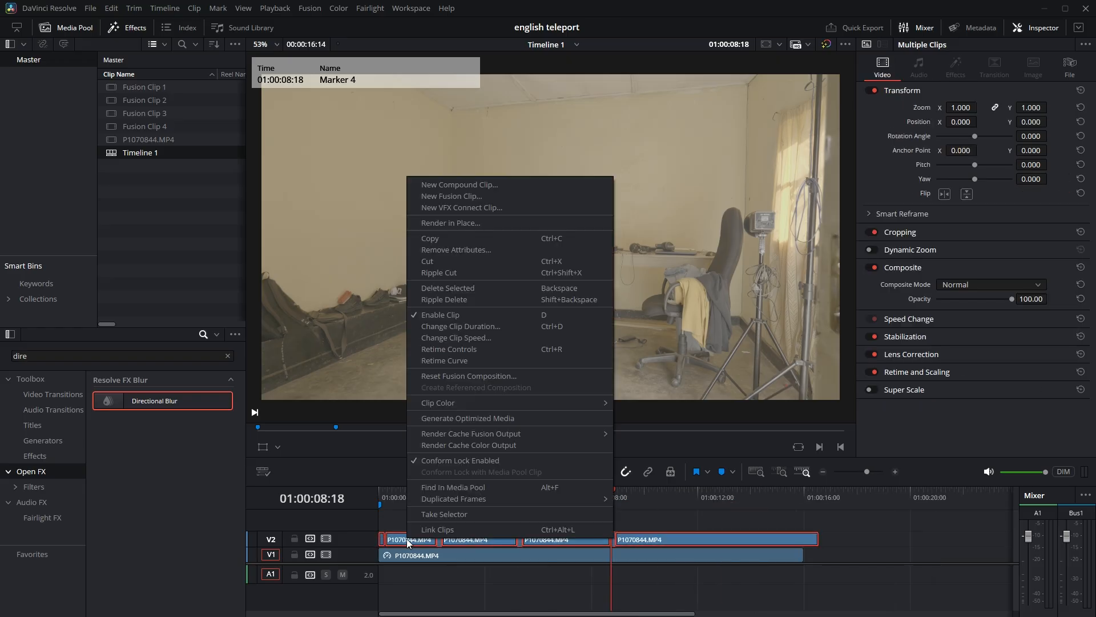
pyautogui.click(457, 196)
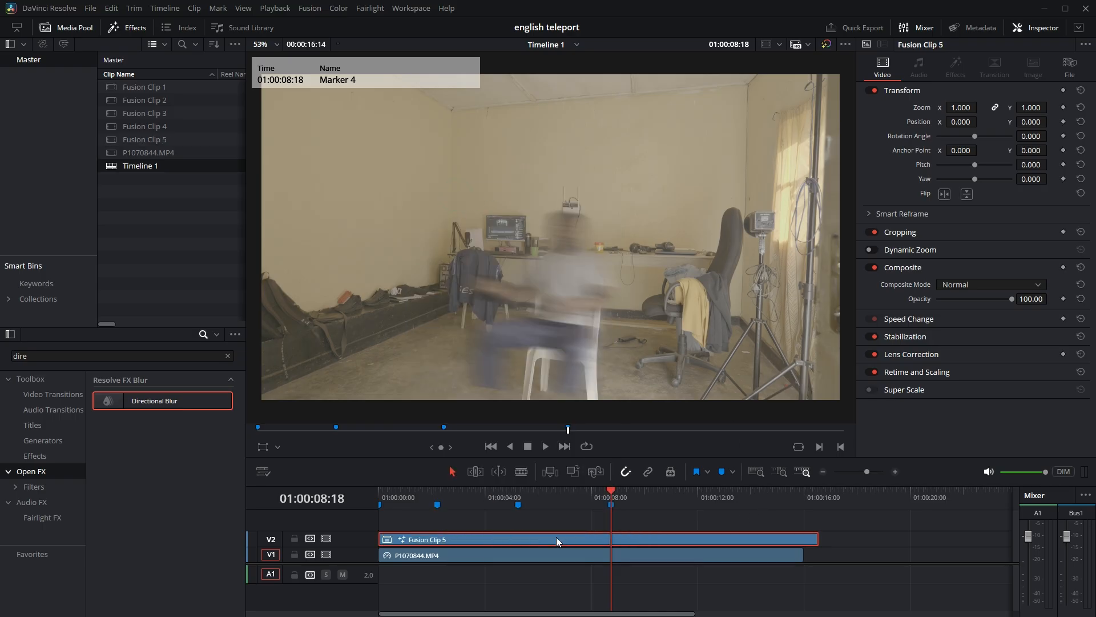
# Open the combined clip on the Fusion page at frame 0 and add a Camera Shake node after MediaIn1.
pyautogui.click(424, 9)
pyautogui.moveTo(462, 21)
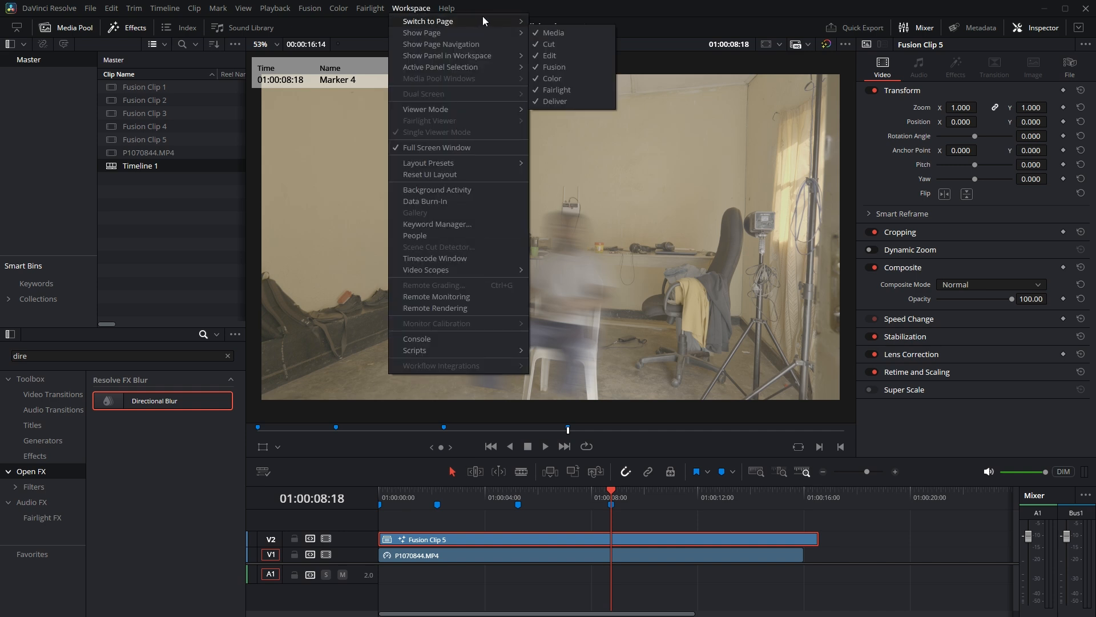
pyautogui.click(612, 54)
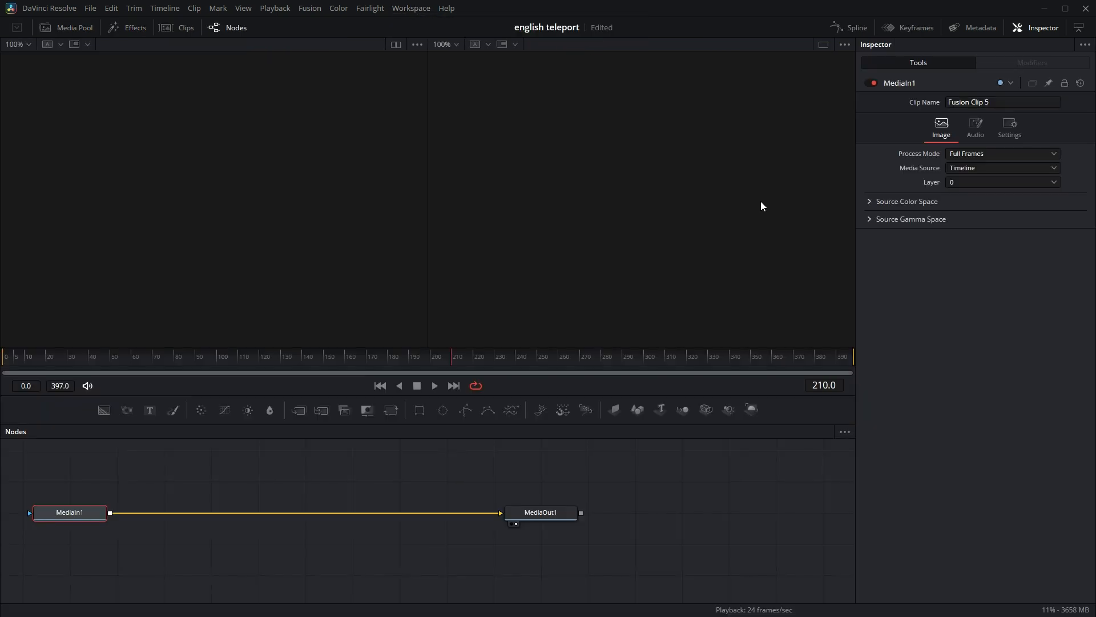
pyautogui.moveTo(47, 357); pyautogui.dragTo(2, 361)
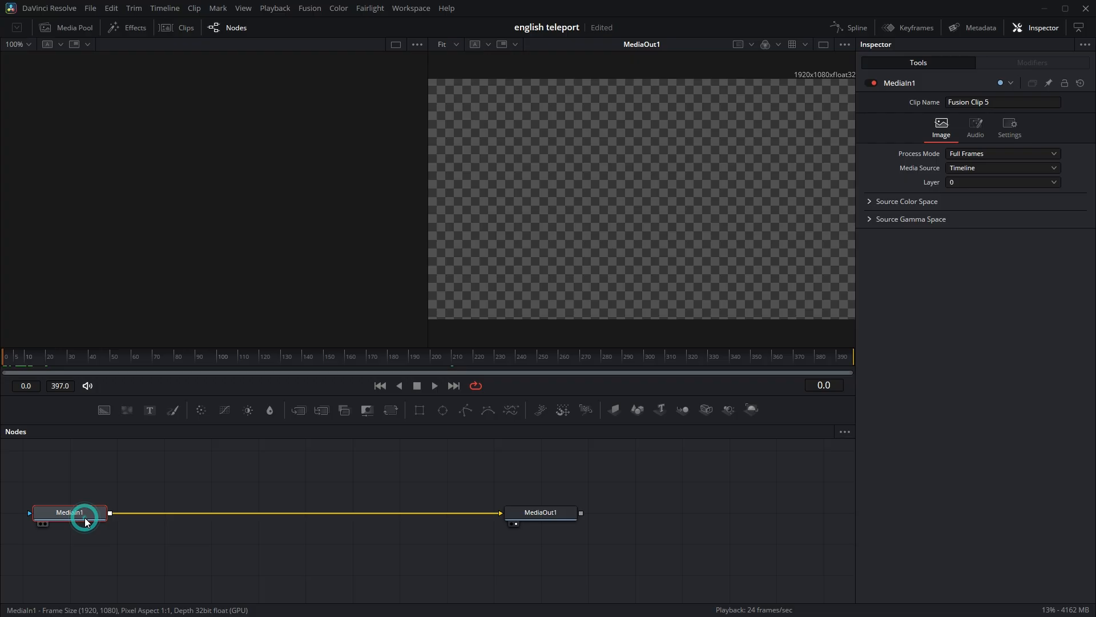
pyautogui.hotkey('shift', 'space')
pyautogui.write('Camera Shake')
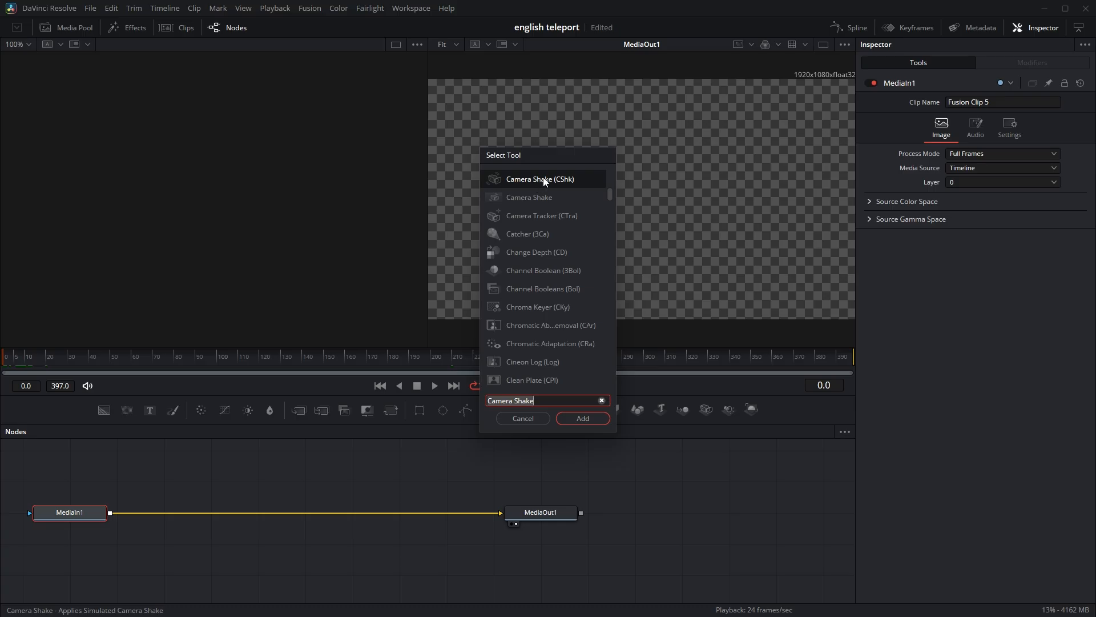
pyautogui.click(584, 419)
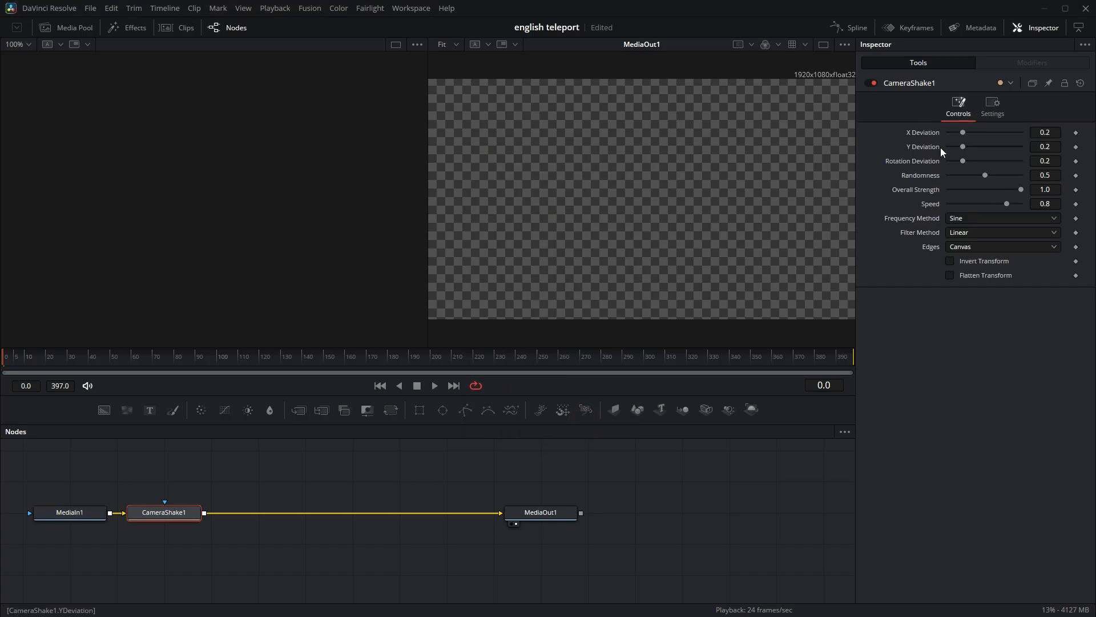
# Set the Camera Shake's Edges to Duplicate and its Overall Strength to 0.
pyautogui.click(975, 248)
pyautogui.click(974, 286)
pyautogui.click(1045, 189)
pyautogui.write('0')
pyautogui.press('Tab')
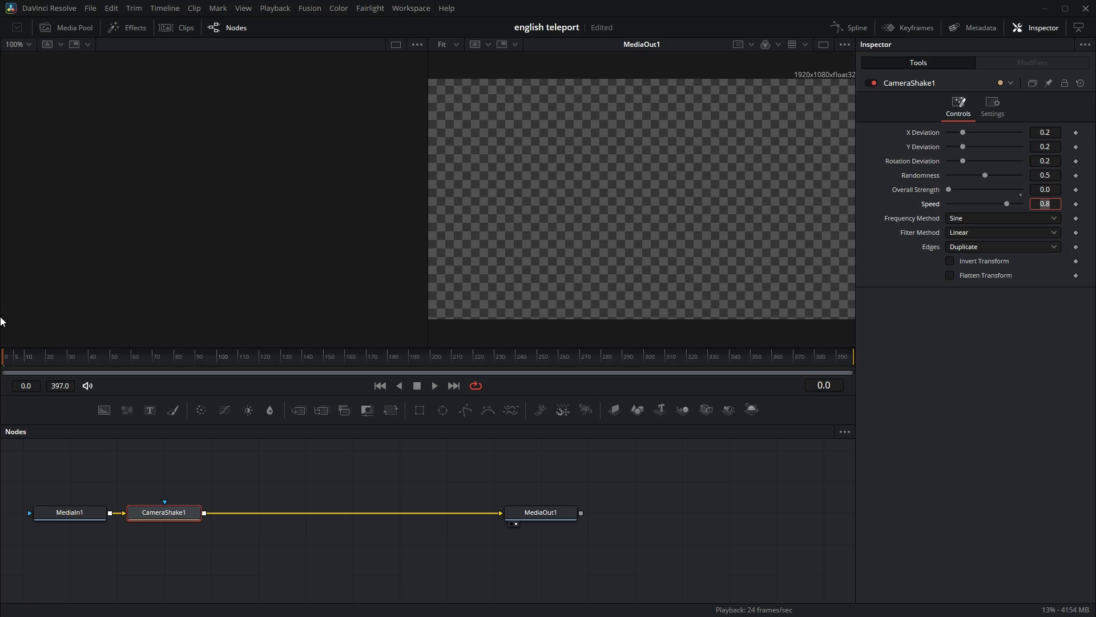
# Keyframe the Camera Shake's Overall Strength at 0 on frames 0 and 7, and set it to 0.583 on frame 4.
pyautogui.moveTo(17, 359)
pyautogui.mouseDown()
pyautogui.moveTo(36, 358)
pyautogui.moveTo(1, 363)
pyautogui.mouseUp()
pyautogui.click(1076, 189)
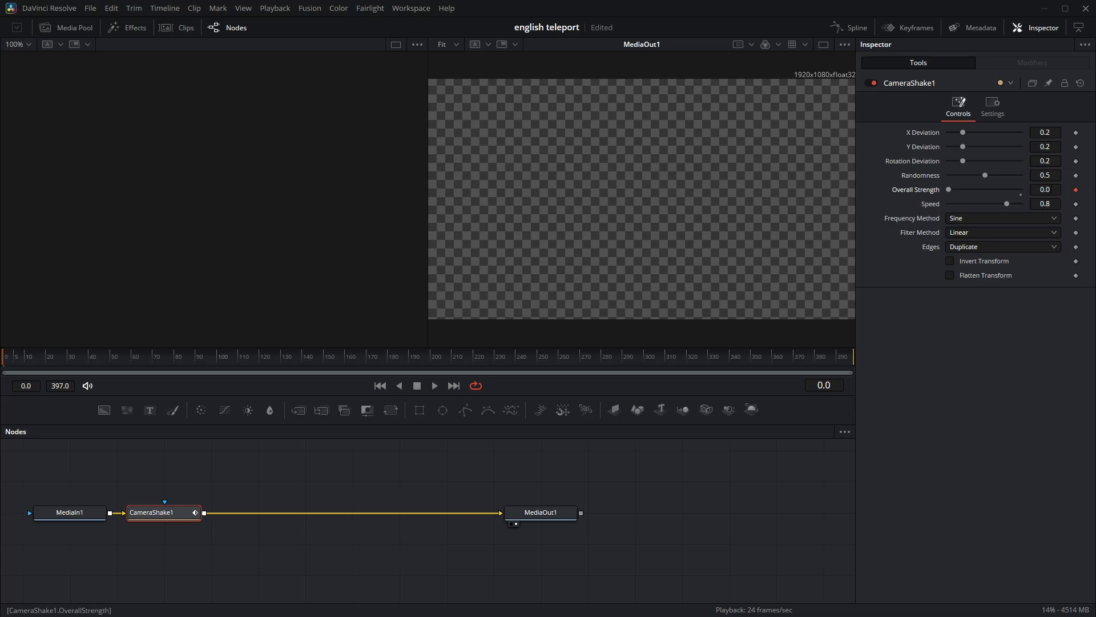
pyautogui.moveTo(2, 363); pyautogui.dragTo(21, 364)
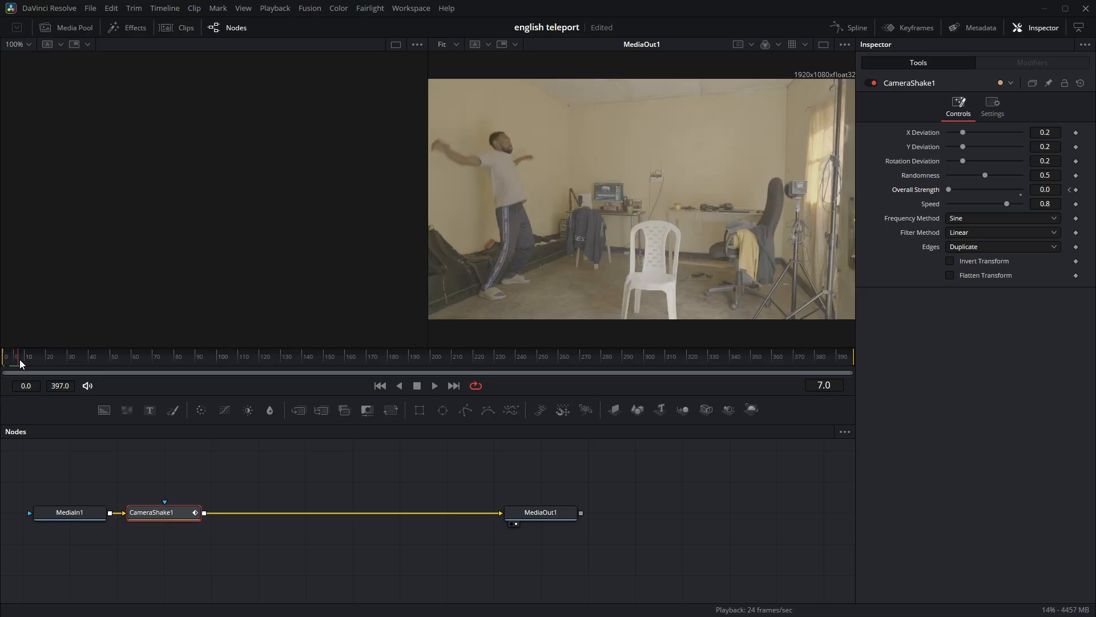
pyautogui.click(1065, 194)
pyautogui.moveTo(18, 365); pyautogui.dragTo(12, 363)
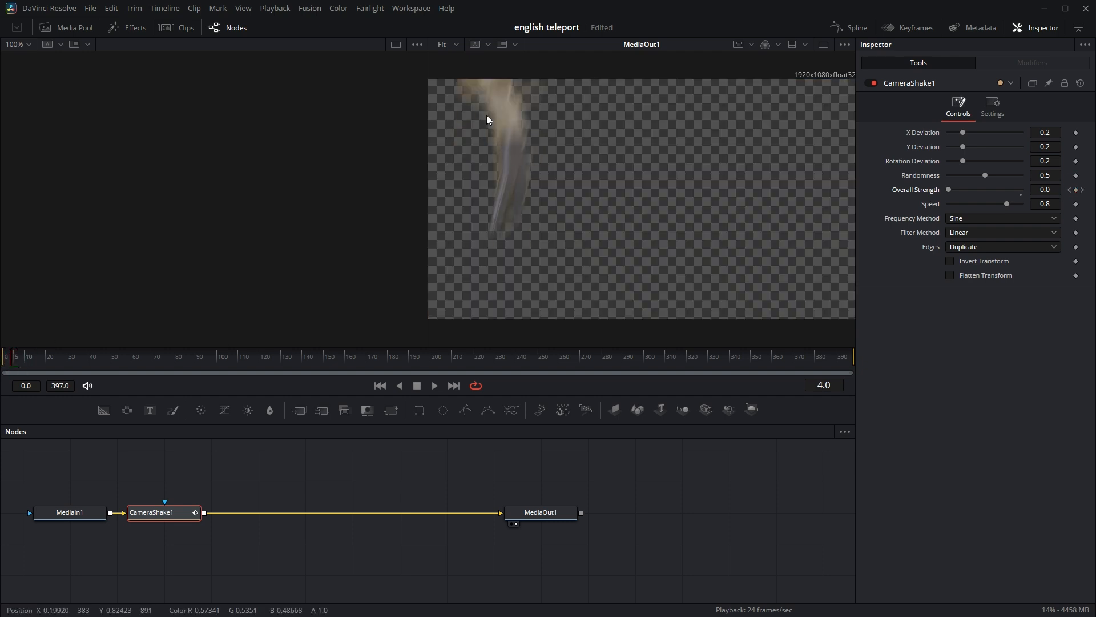
pyautogui.moveTo(954, 188); pyautogui.dragTo(994, 187)
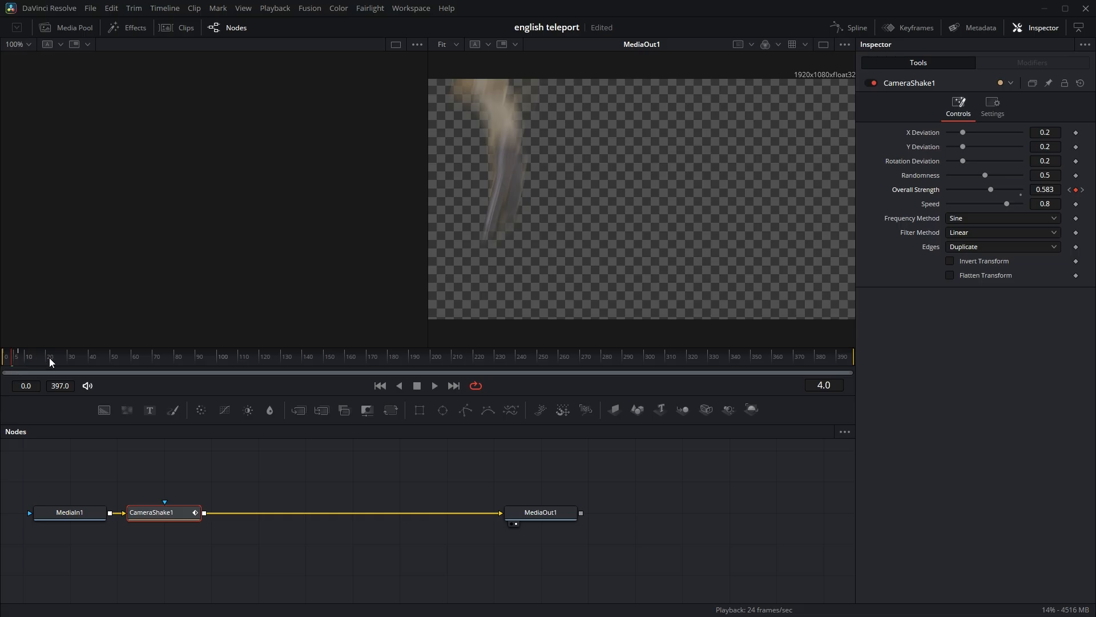
# Keyframe Overall Strength at 0 on frames 52 and 58, and set it to 0.575 on frame 55.
pyautogui.moveTo(49, 356); pyautogui.dragTo(117, 358)
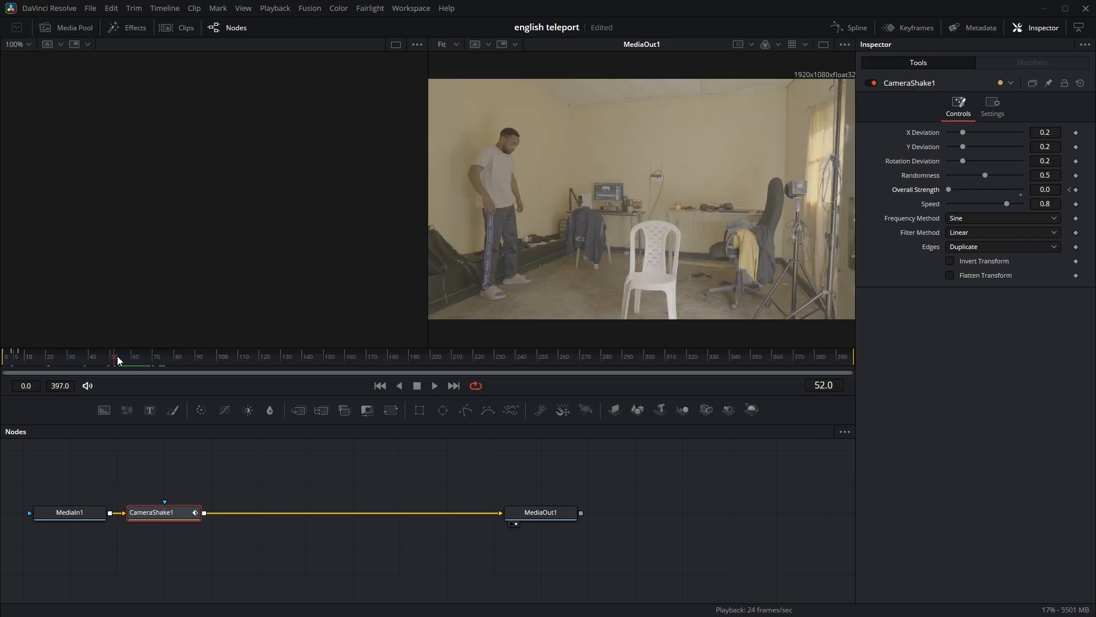
pyautogui.click(1076, 190)
pyautogui.moveTo(118, 362); pyautogui.dragTo(129, 363)
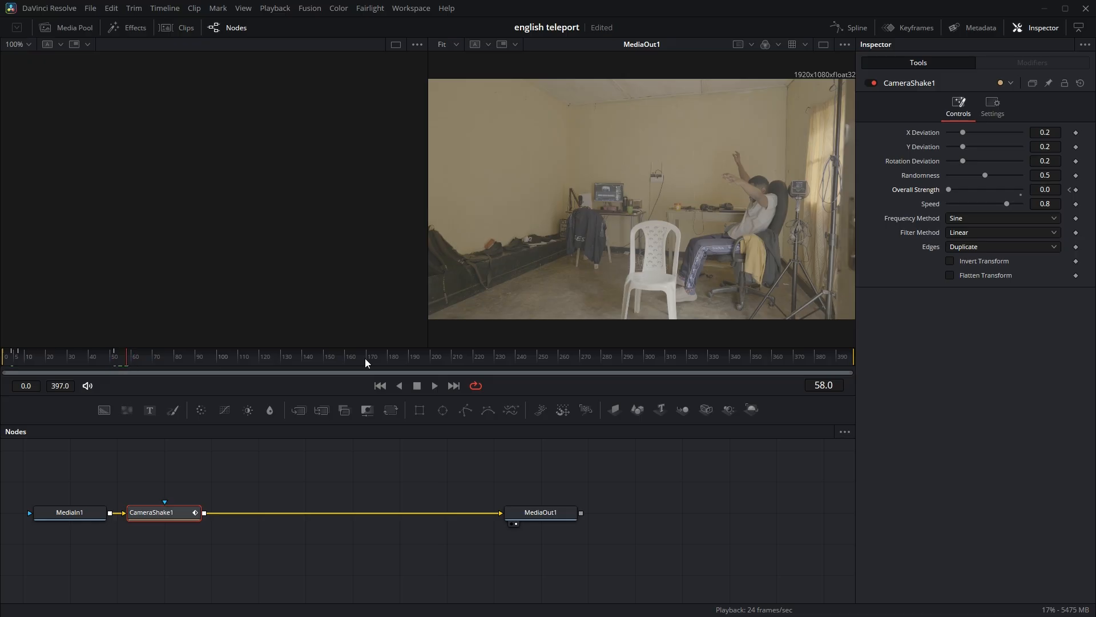
pyautogui.click(1076, 190)
pyautogui.moveTo(127, 360); pyautogui.dragTo(123, 362)
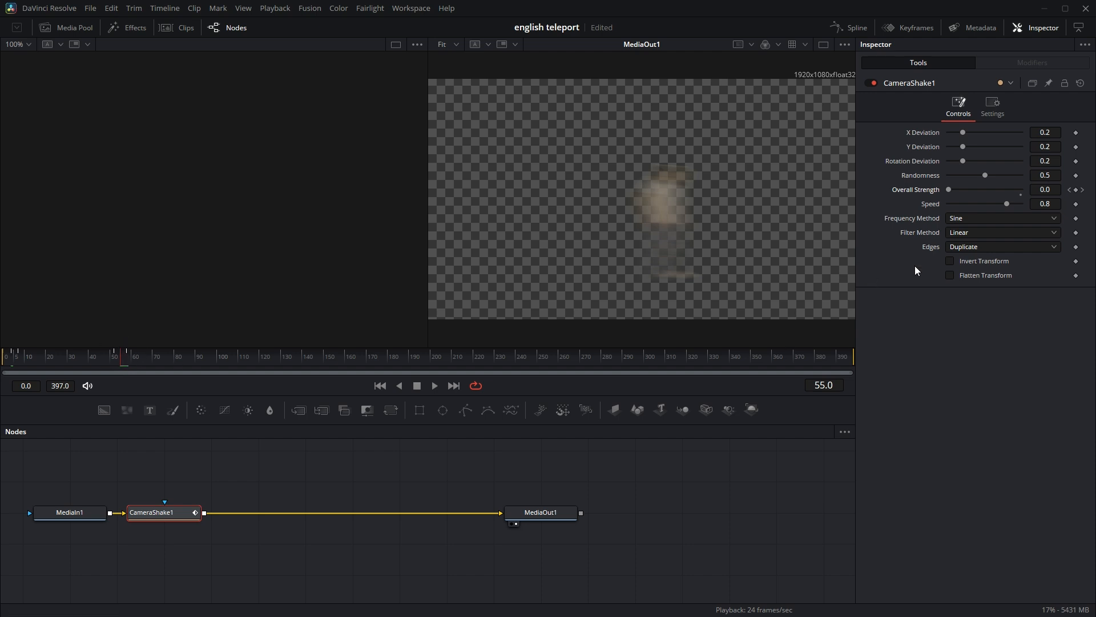
pyautogui.moveTo(964, 189); pyautogui.dragTo(990, 190)
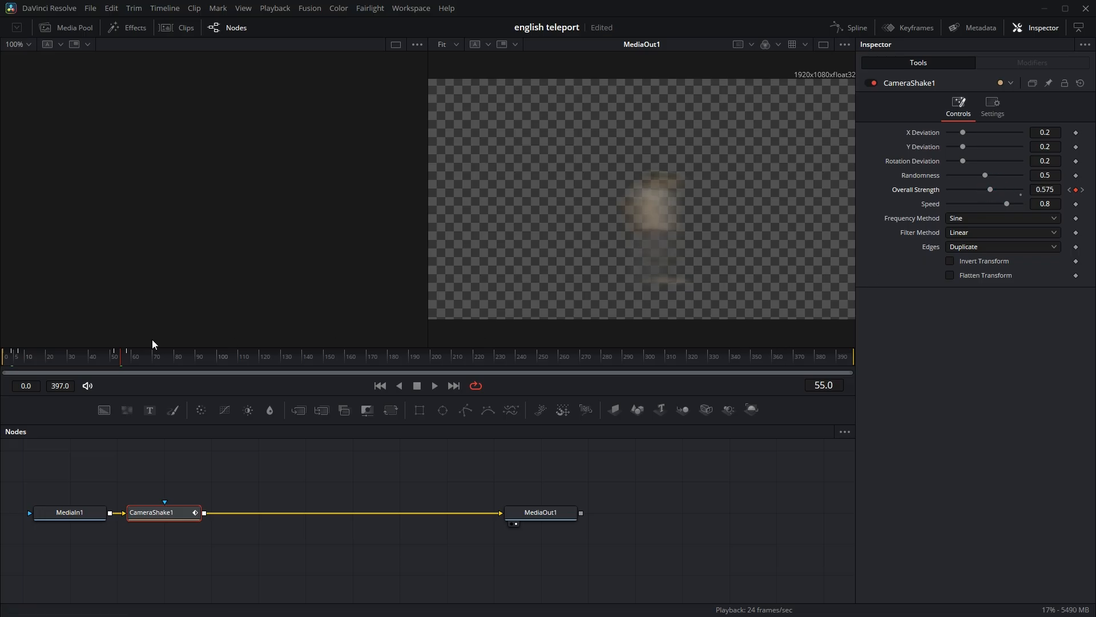
# Keyframe the Camera Shake's Overall Strength at 0 on frames 124 and 130, and raise it on frame 127.
pyautogui.moveTo(191, 355); pyautogui.dragTo(269, 359)
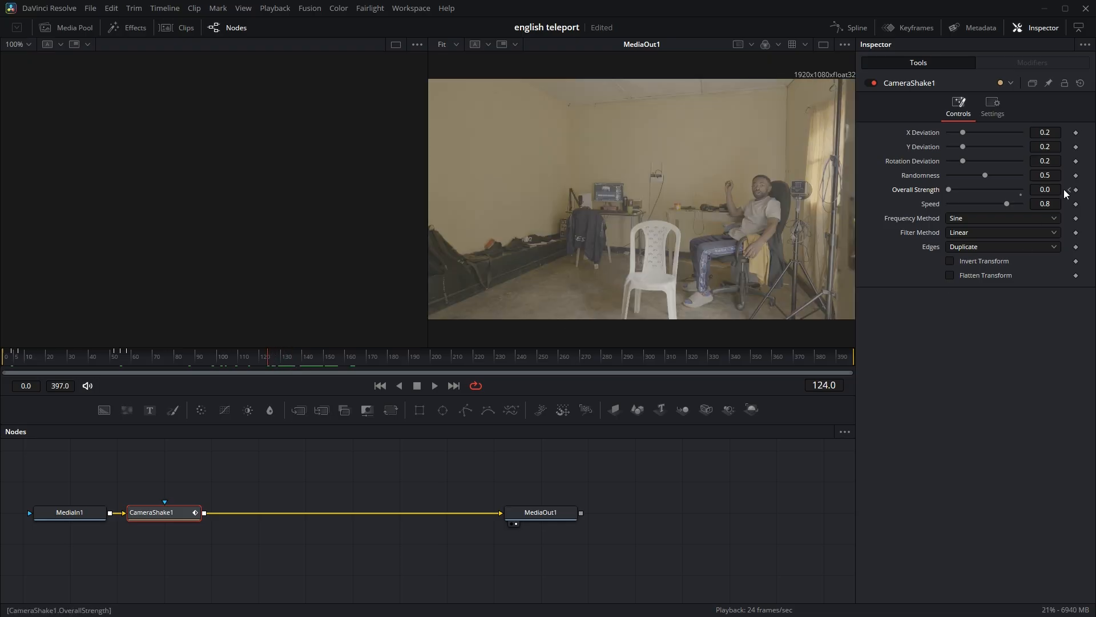
pyautogui.moveTo(269, 358); pyautogui.dragTo(282, 358)
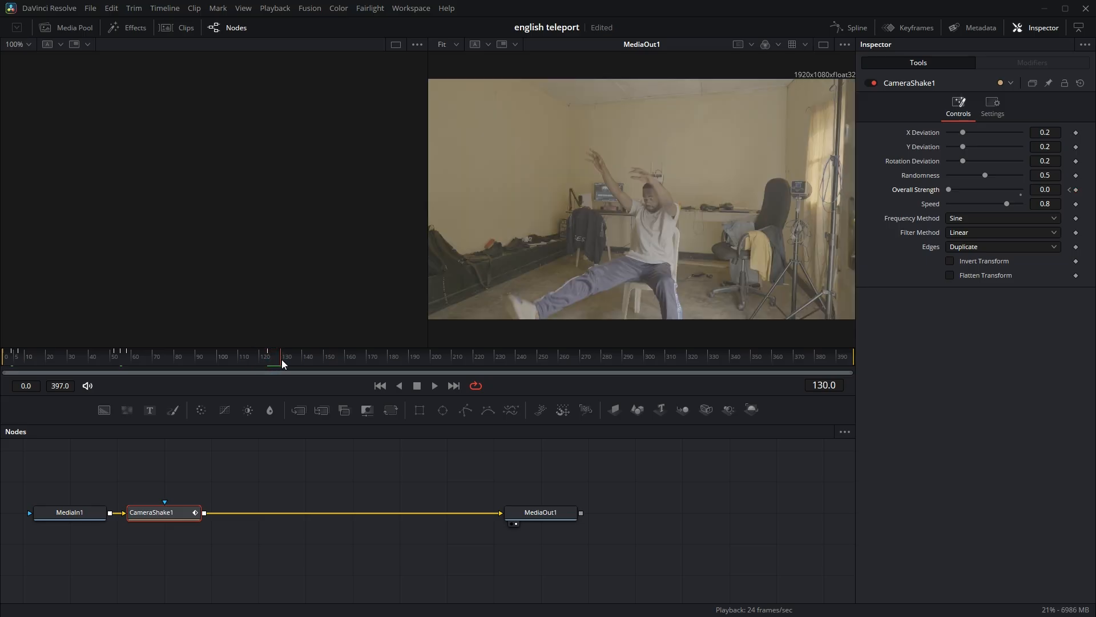
pyautogui.click(1075, 189)
pyautogui.moveTo(280, 361); pyautogui.dragTo(275, 360)
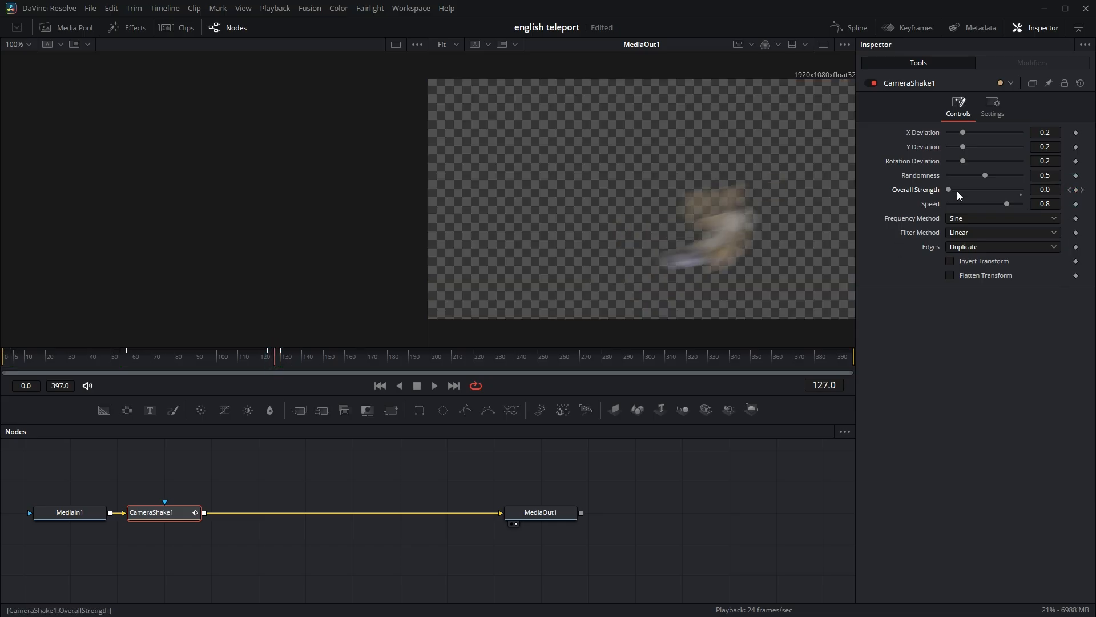
pyautogui.moveTo(948, 190); pyautogui.dragTo(992, 190)
# Keyframe Overall Strength at 0 on frame 204 and about frame 217, and set it to 0.6 on frame 210.
pyautogui.moveTo(366, 354); pyautogui.dragTo(439, 359)
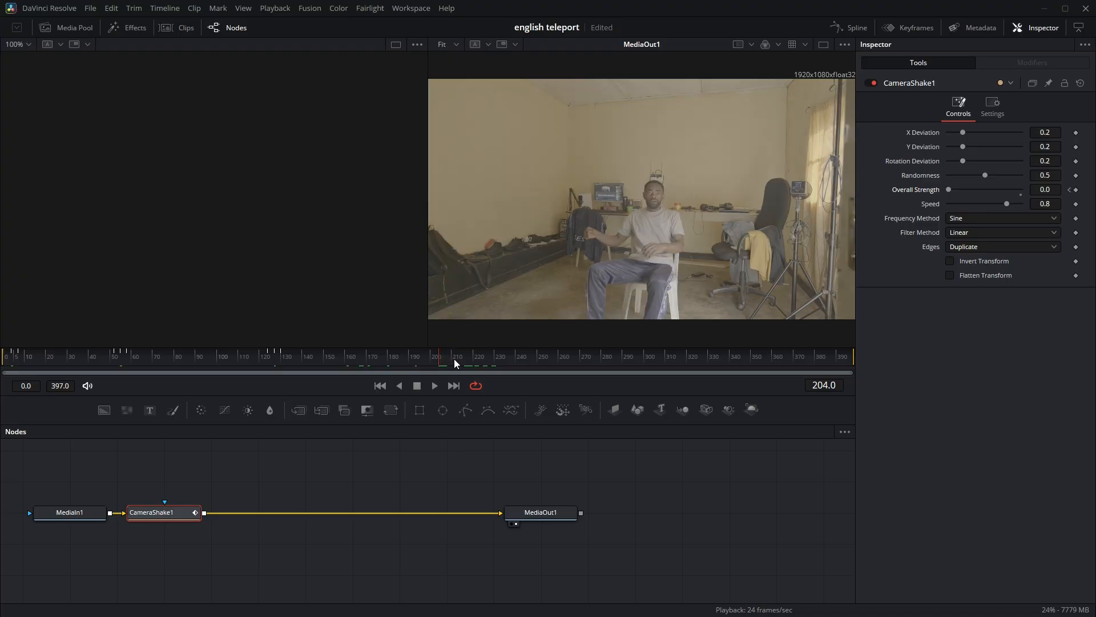
pyautogui.click(1076, 190)
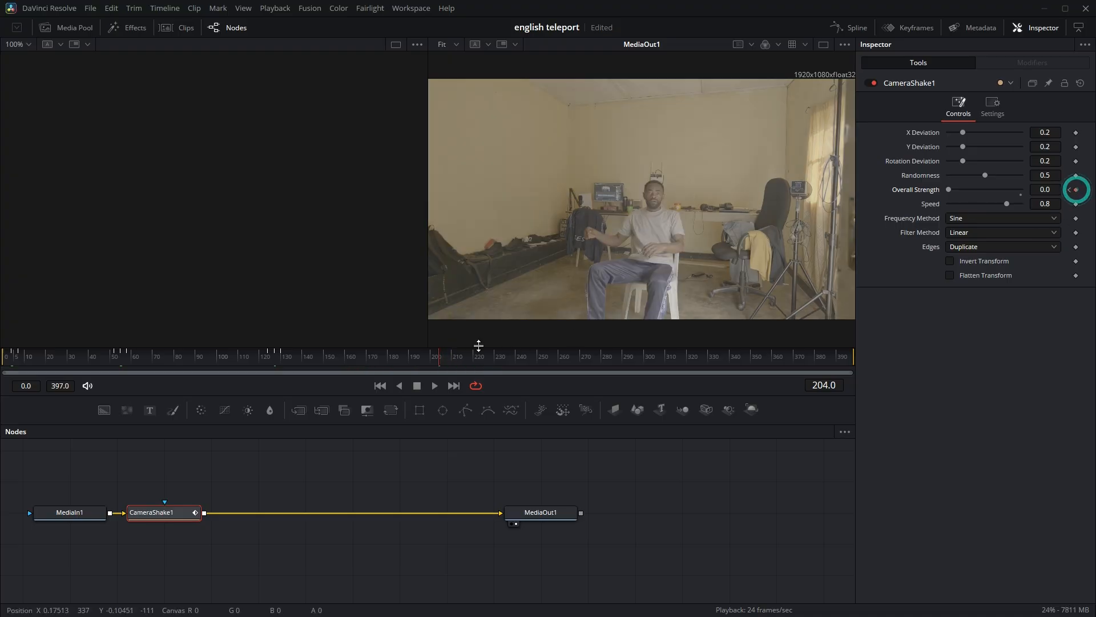
pyautogui.moveTo(440, 359); pyautogui.dragTo(469, 362)
pyautogui.click(1076, 191)
pyautogui.moveTo(465, 359); pyautogui.dragTo(451, 360)
pyautogui.moveTo(964, 194); pyautogui.dragTo(991, 190)
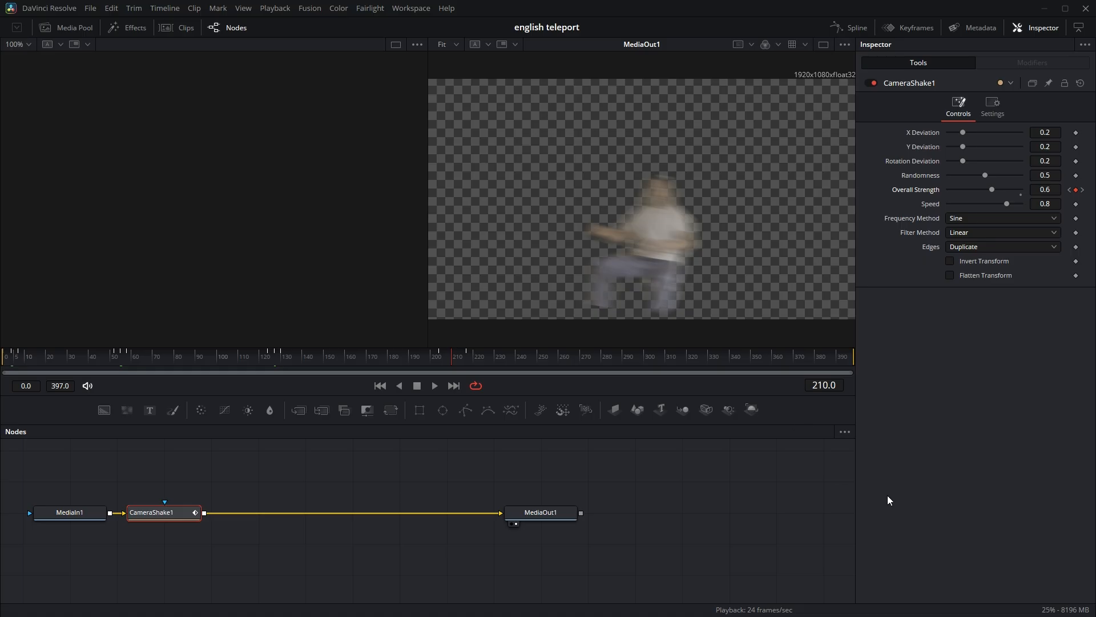
# Display the Camera Shake's Overall Strength curve in the Spline editor, smooth its keyframes, and close the editor.
pyautogui.click(858, 26)
pyautogui.click(446, 461)
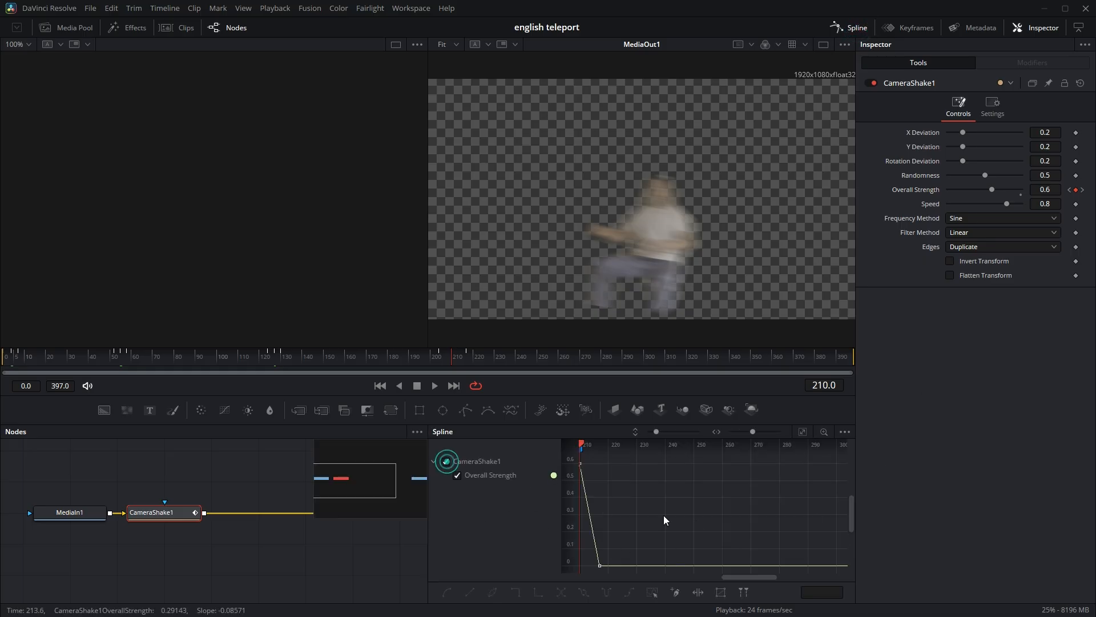
pyautogui.hscroll(-8, 685, 522)
pyautogui.hscroll(-8, 684, 519)
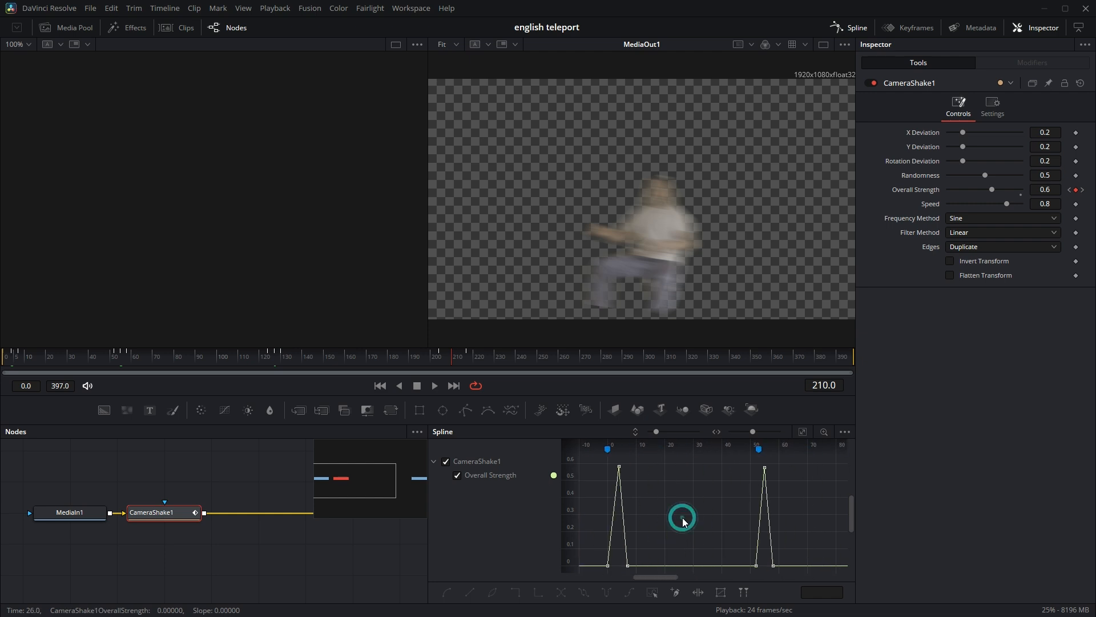
pyautogui.click(683, 517)
pyautogui.press('f')
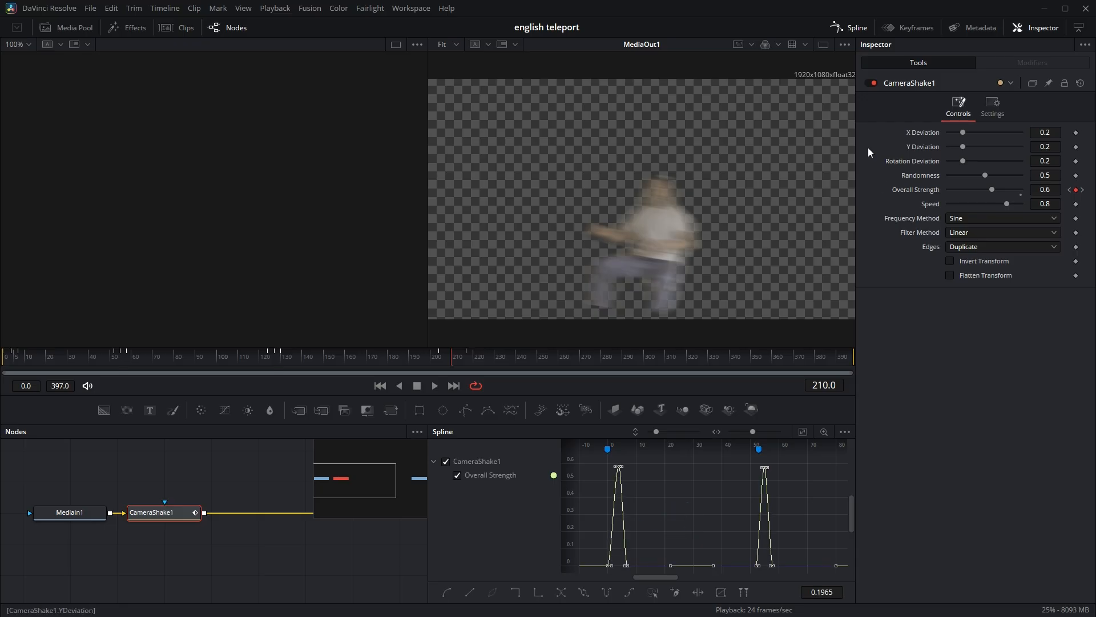
pyautogui.click(852, 27)
# Return to the Edit page and play the timeline from the start to review the teleport effect.
pyautogui.click(421, 8)
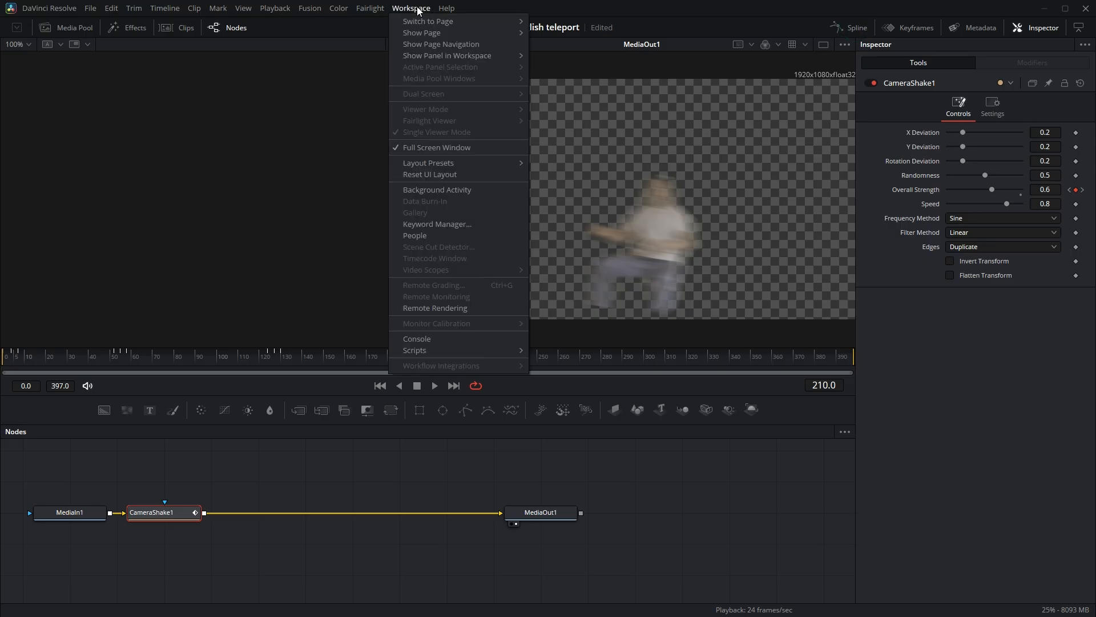
pyautogui.moveTo(453, 19)
pyautogui.click(581, 55)
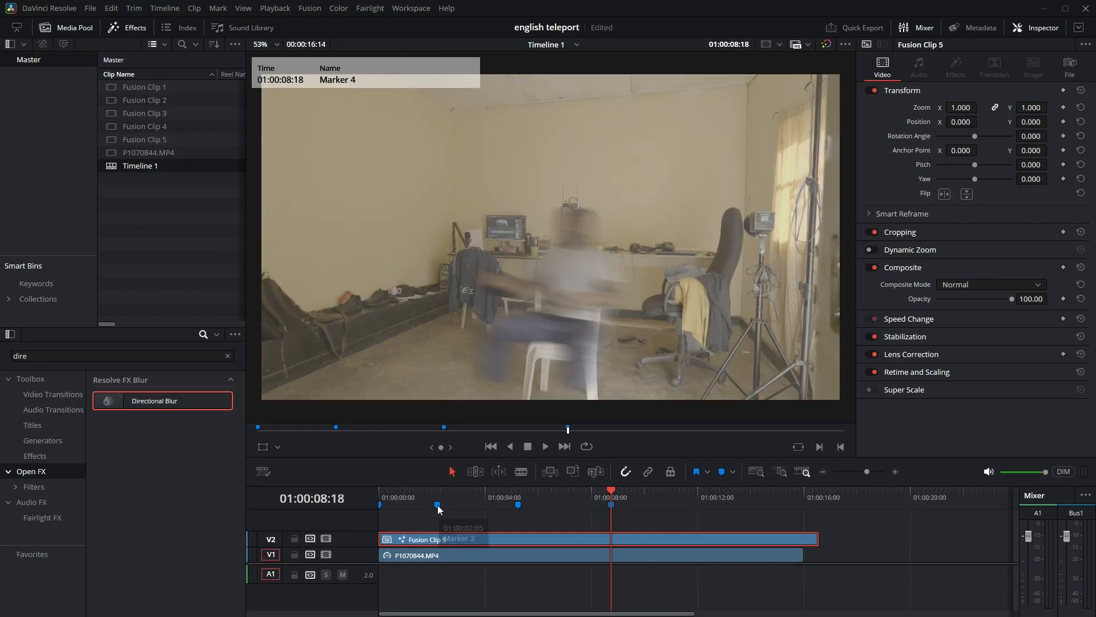
pyautogui.moveTo(433, 498); pyautogui.dragTo(309, 508)
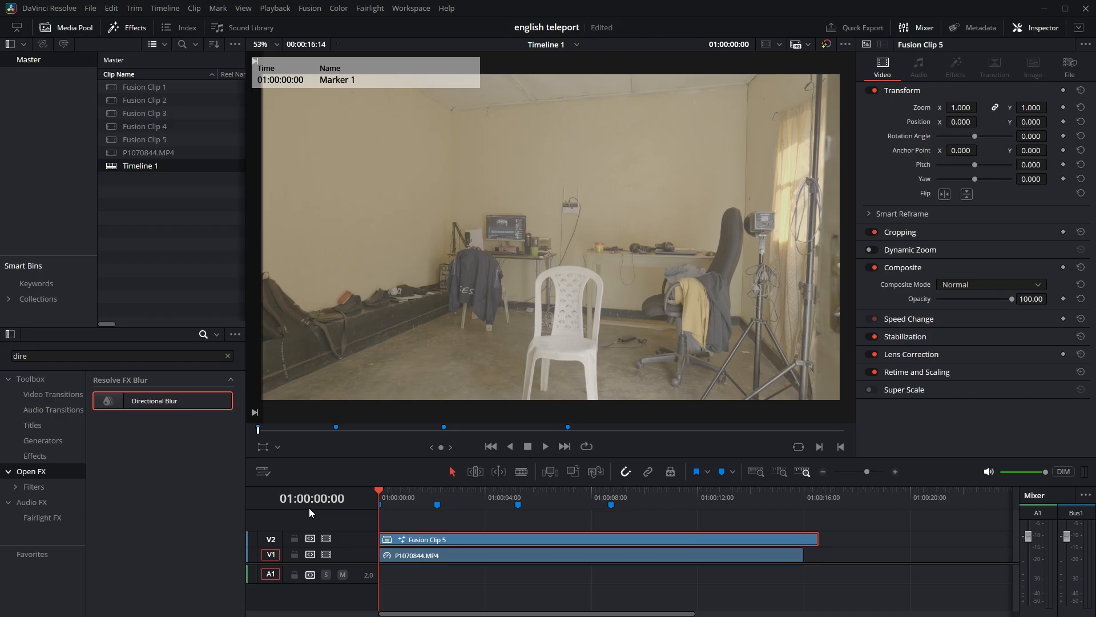
pyautogui.press('space')
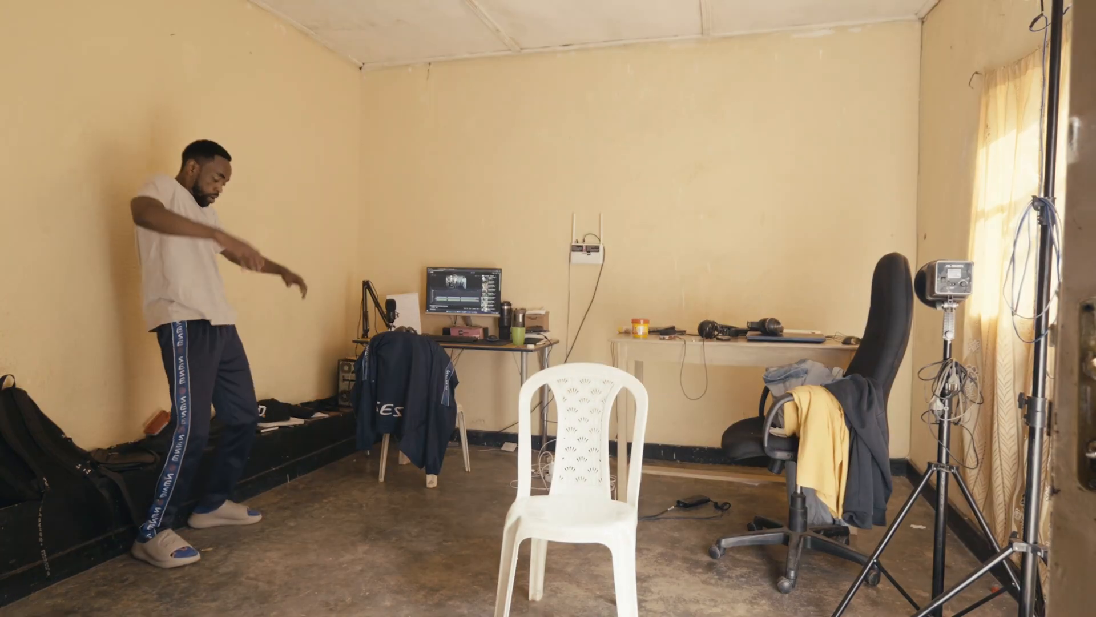